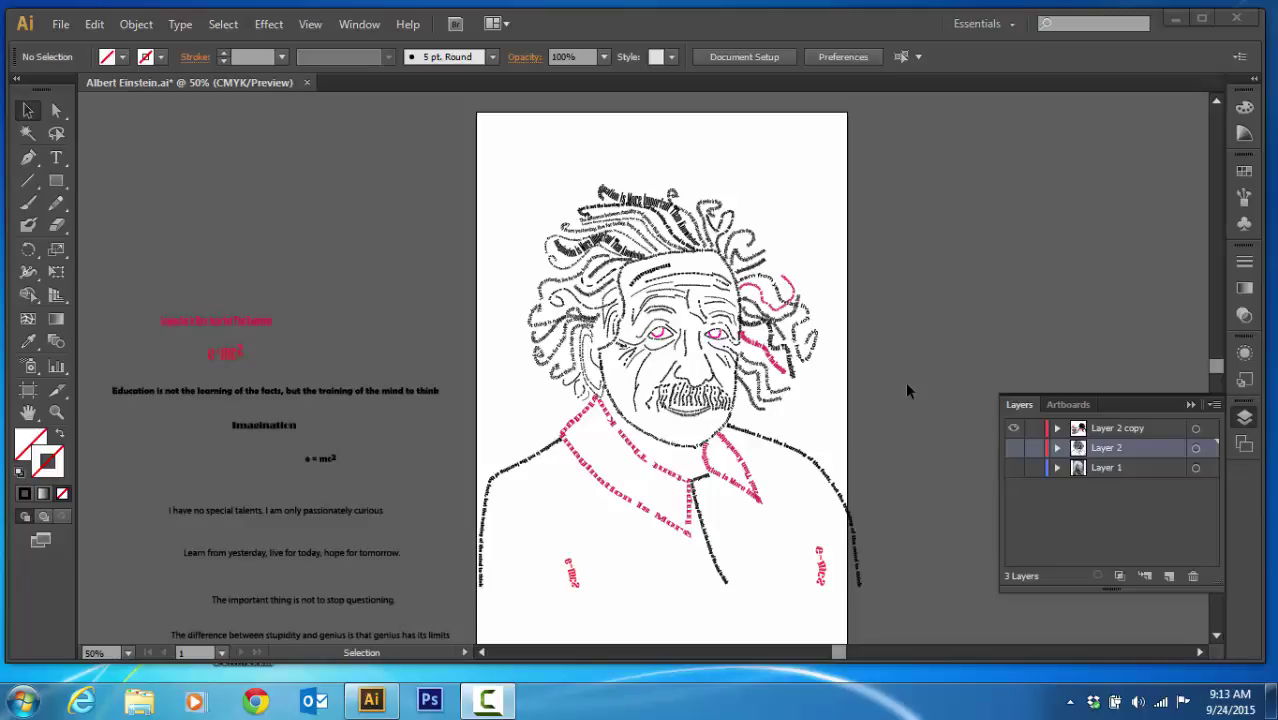
# Step: Create a blank Tabloid-size portrait document, then close it
pyautogui.click(58, 25)
pyautogui.click(80, 43)
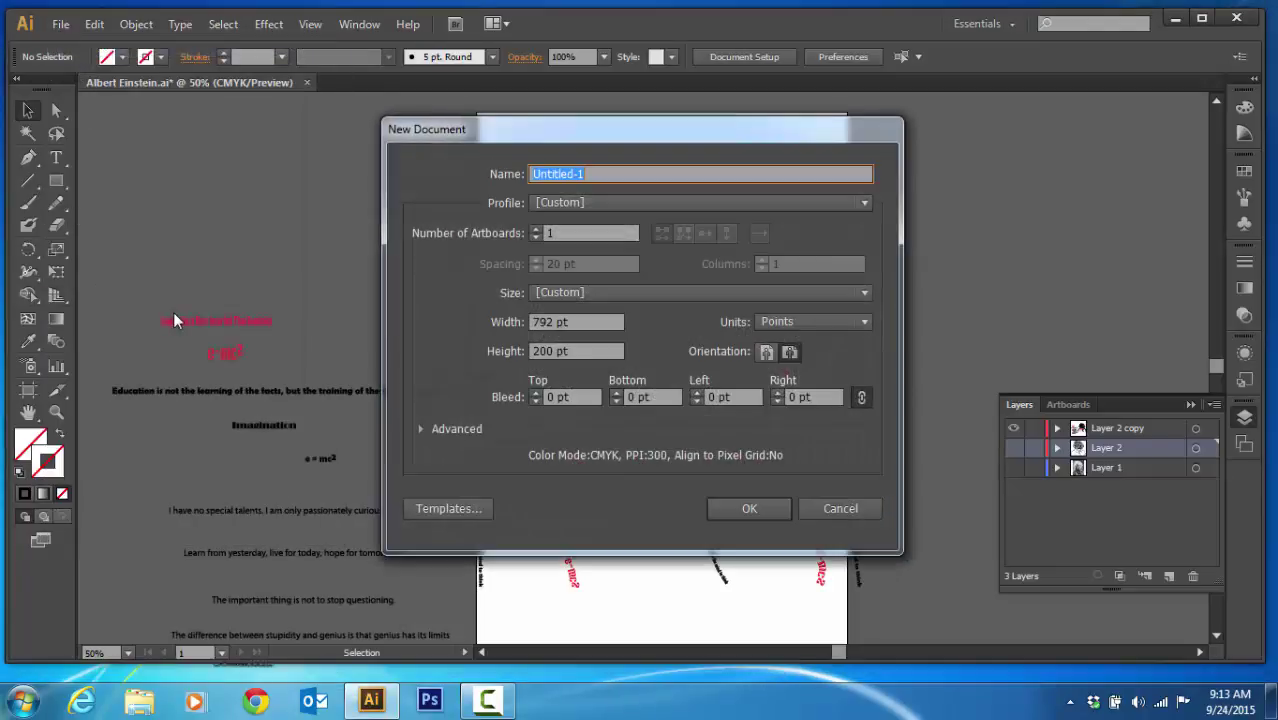
pyautogui.click(637, 292)
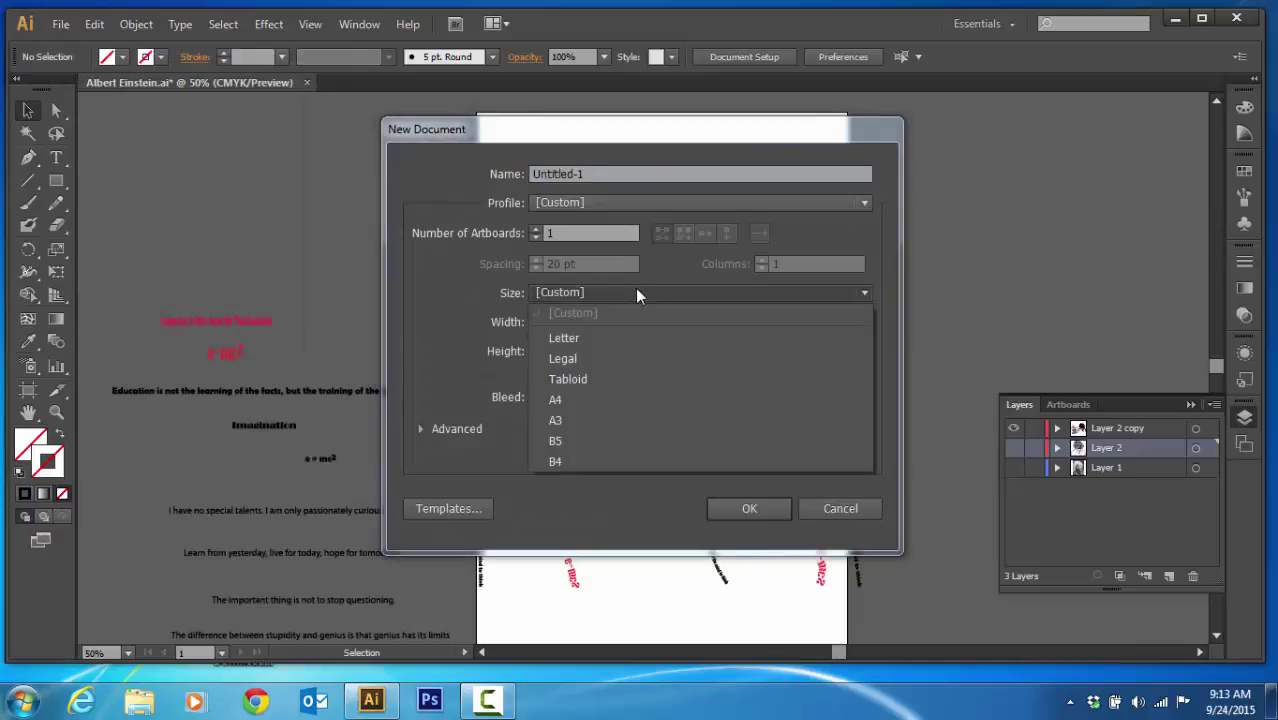
pyautogui.click(586, 382)
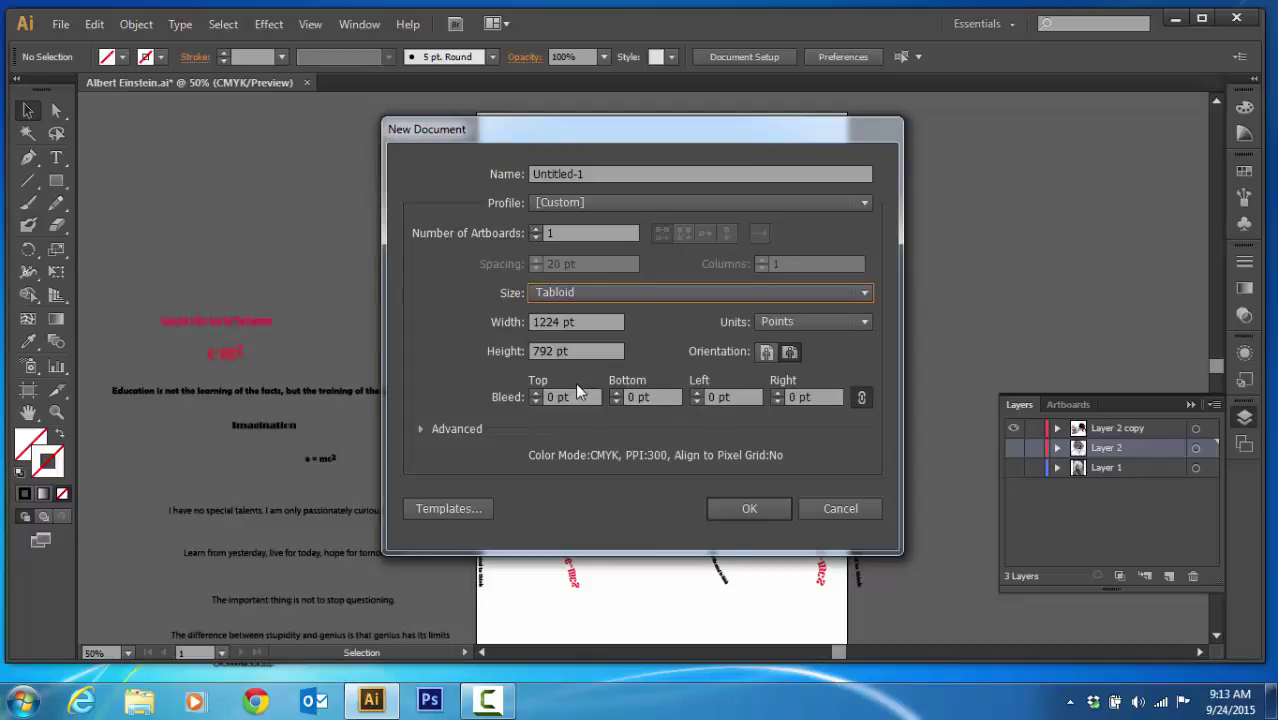
pyautogui.click(598, 174)
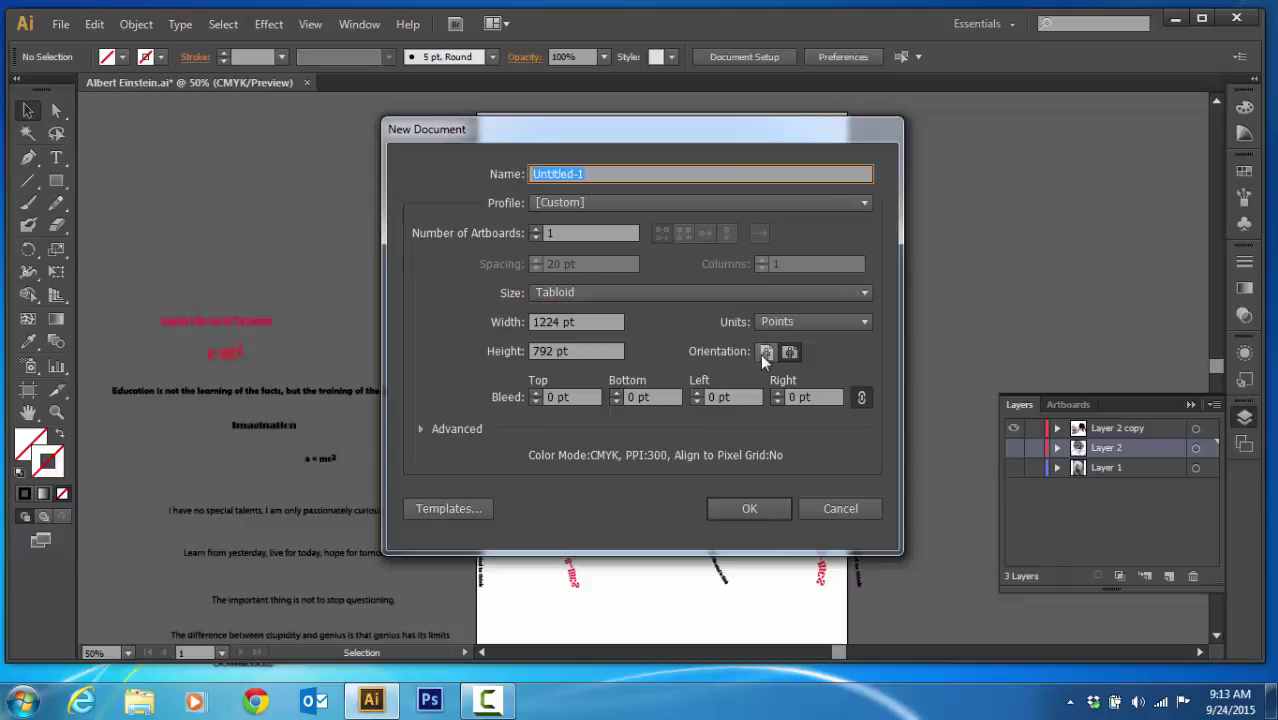
pyautogui.click(762, 353)
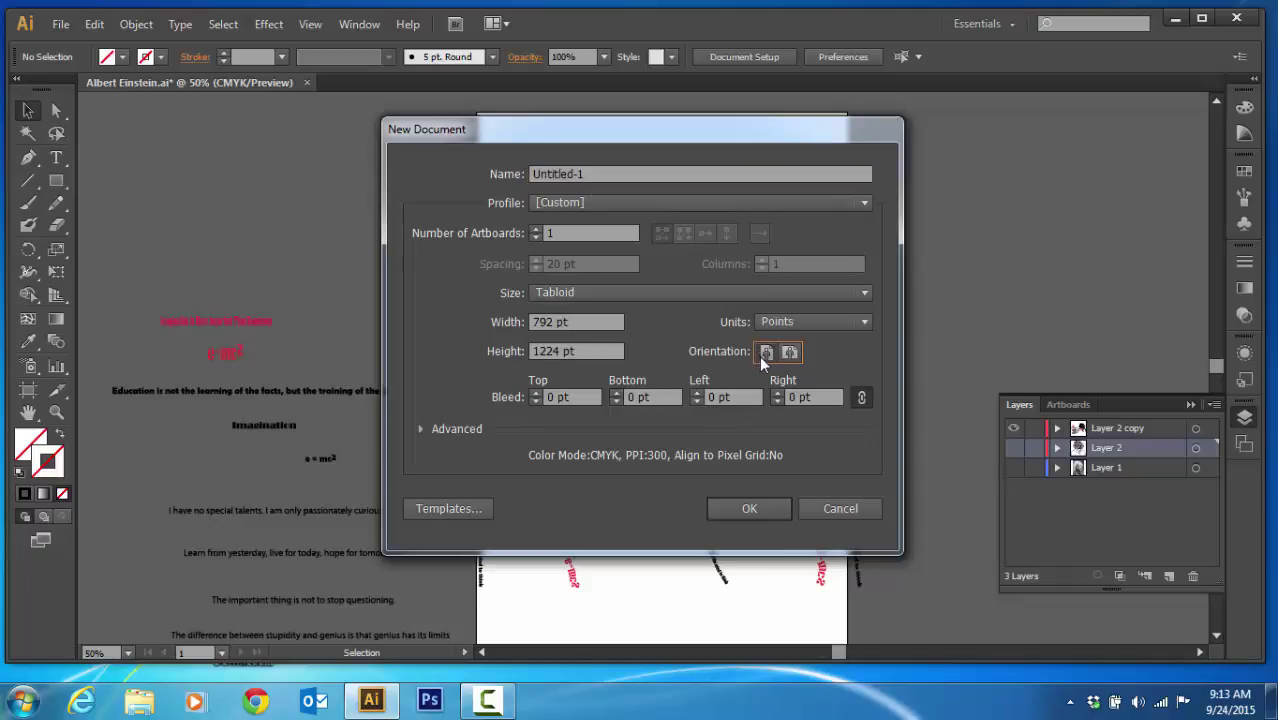
pyautogui.click(753, 507)
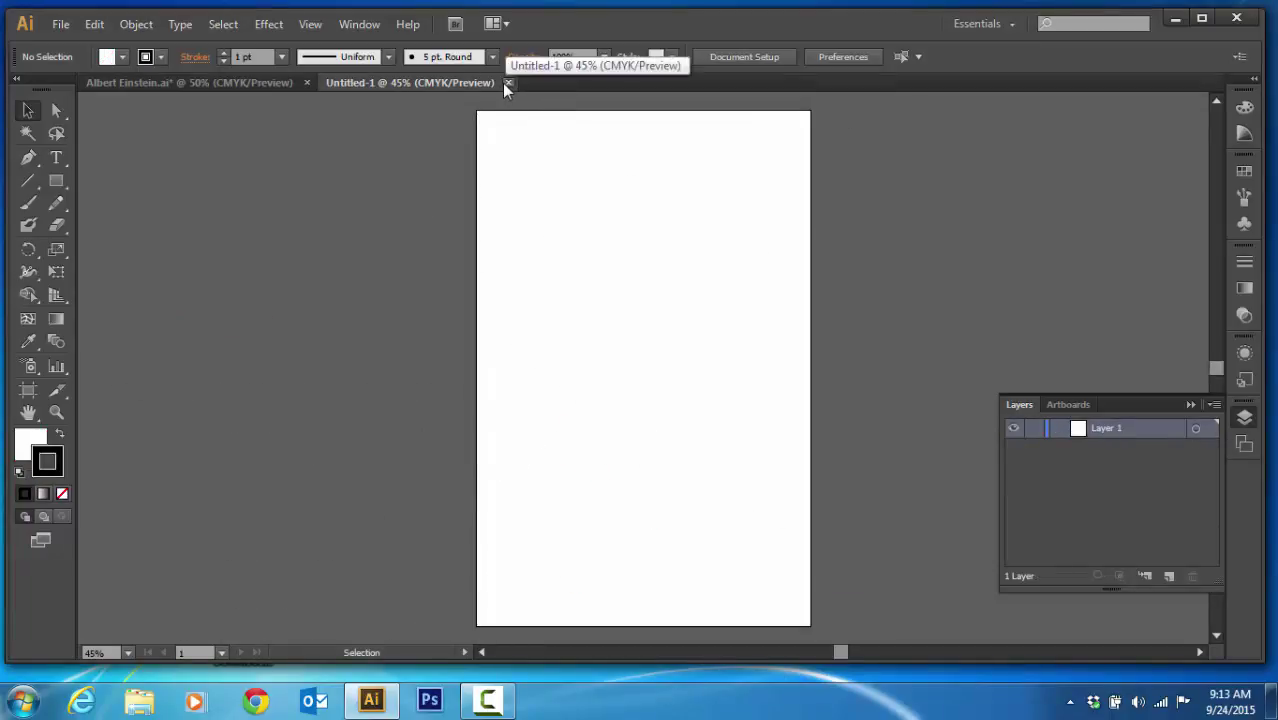
pyautogui.click(507, 83)
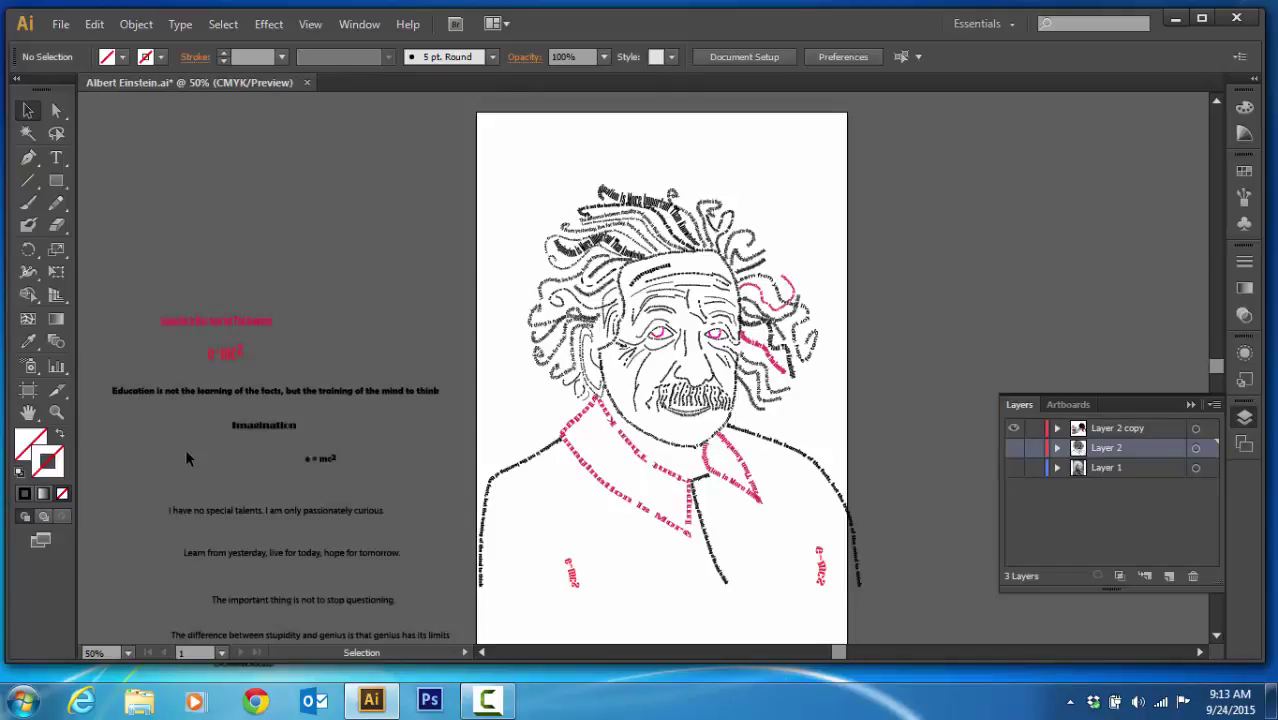
# Step: In Chrome, search Google Images for 'albert einstein HD'
pyautogui.click(255, 702)
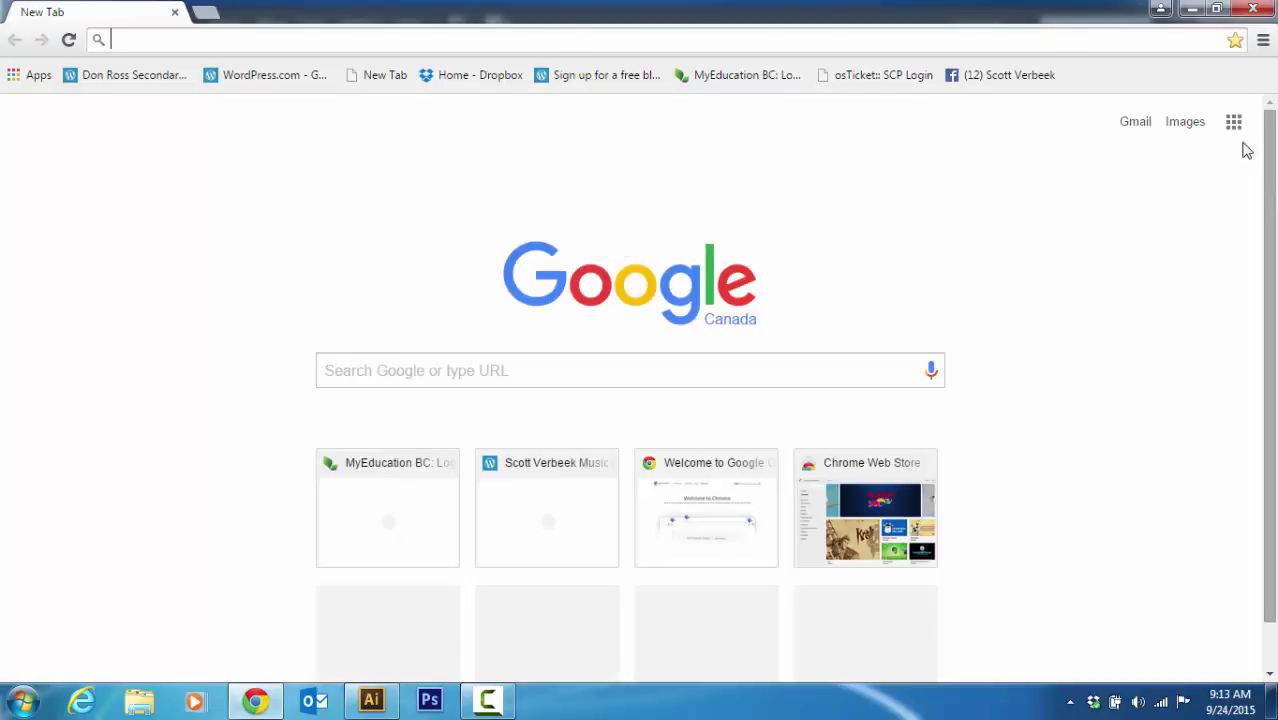
pyautogui.click(1182, 124)
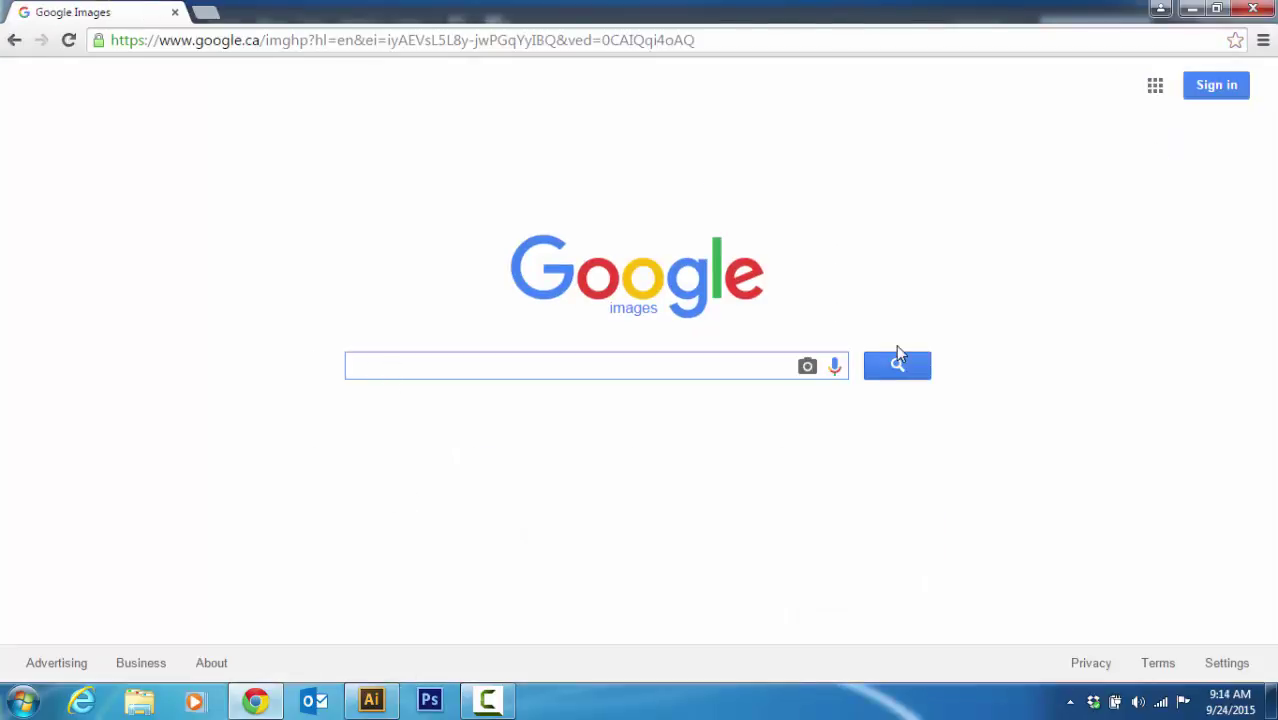
pyautogui.write('al')
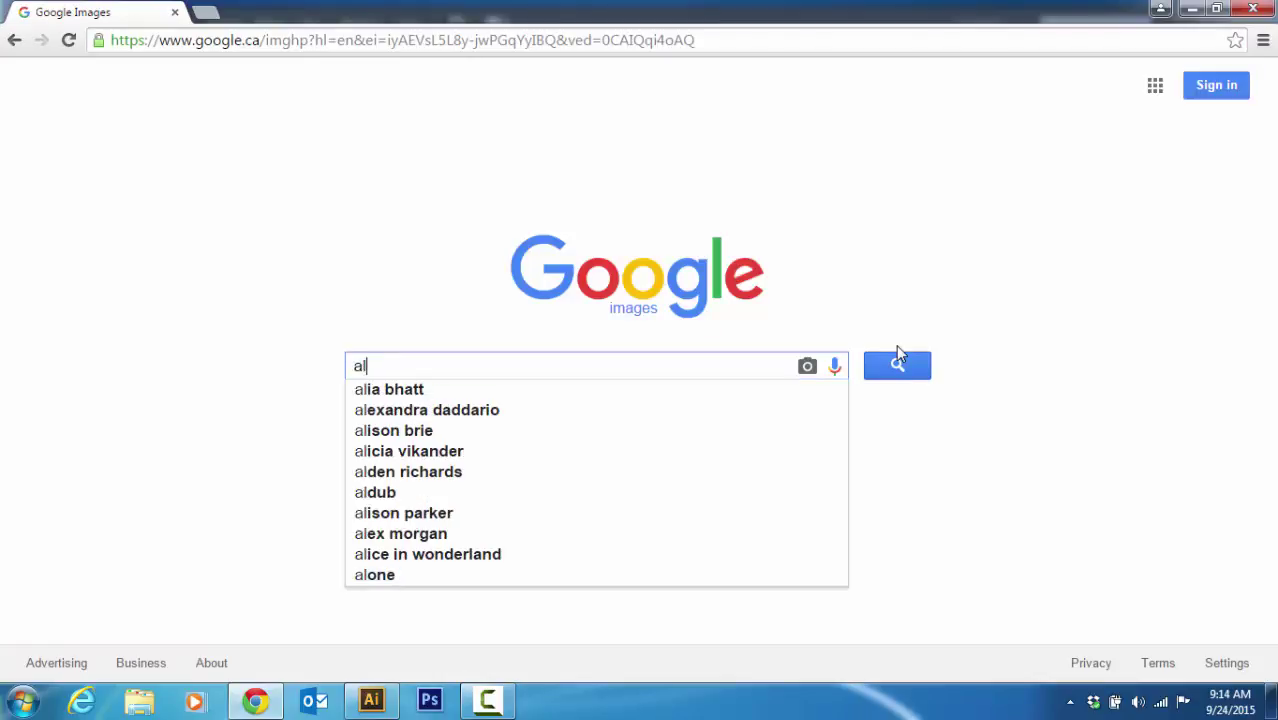
pyautogui.write('bert e')
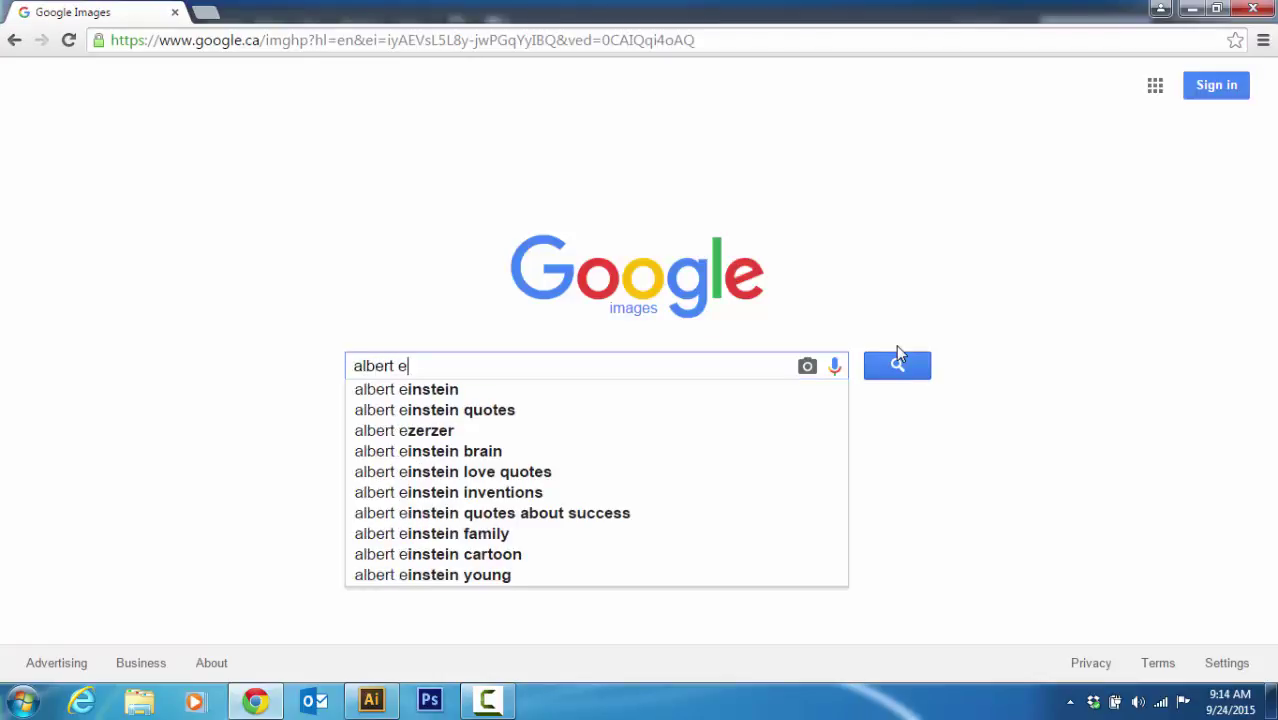
pyautogui.write('inste')
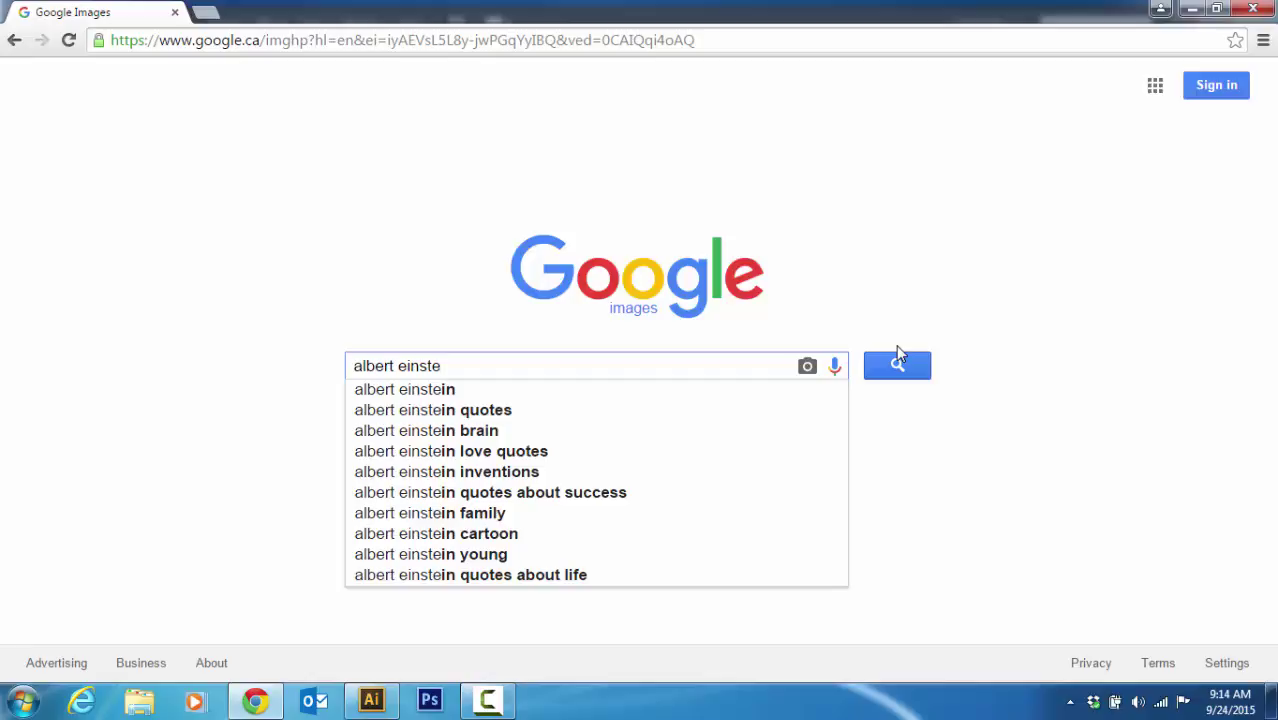
pyautogui.write('in ')
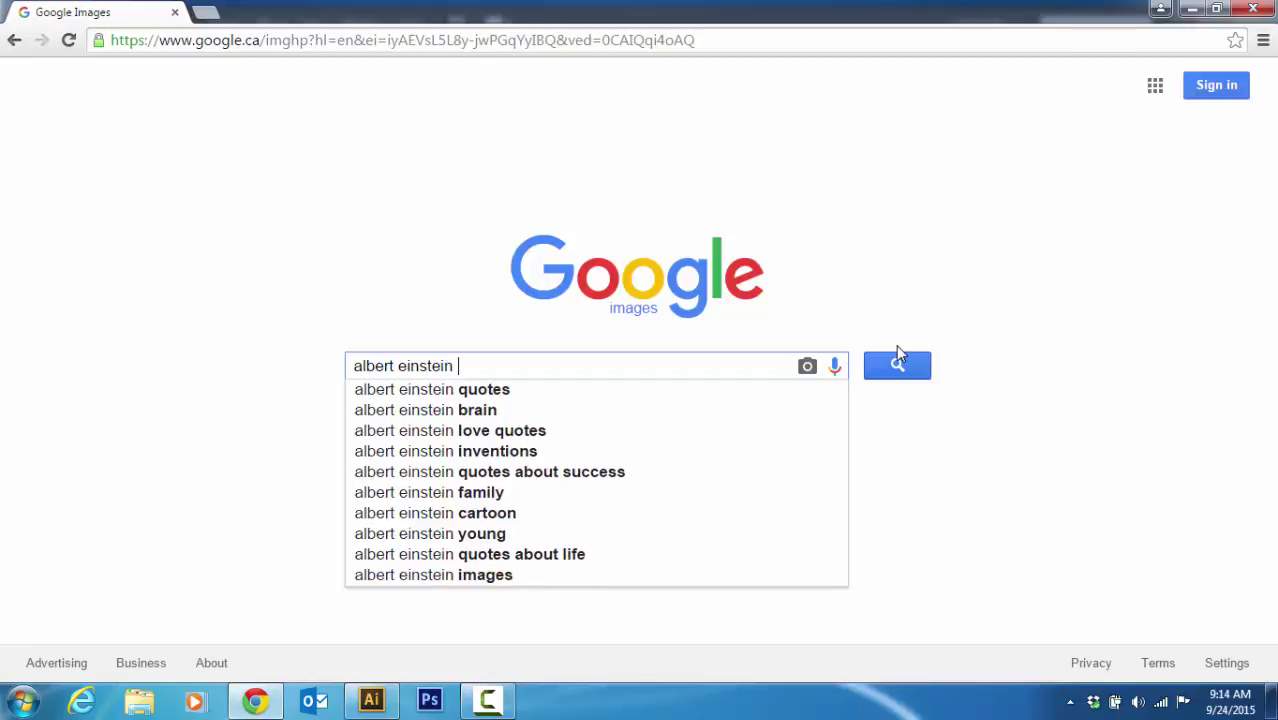
pyautogui.write('HD')
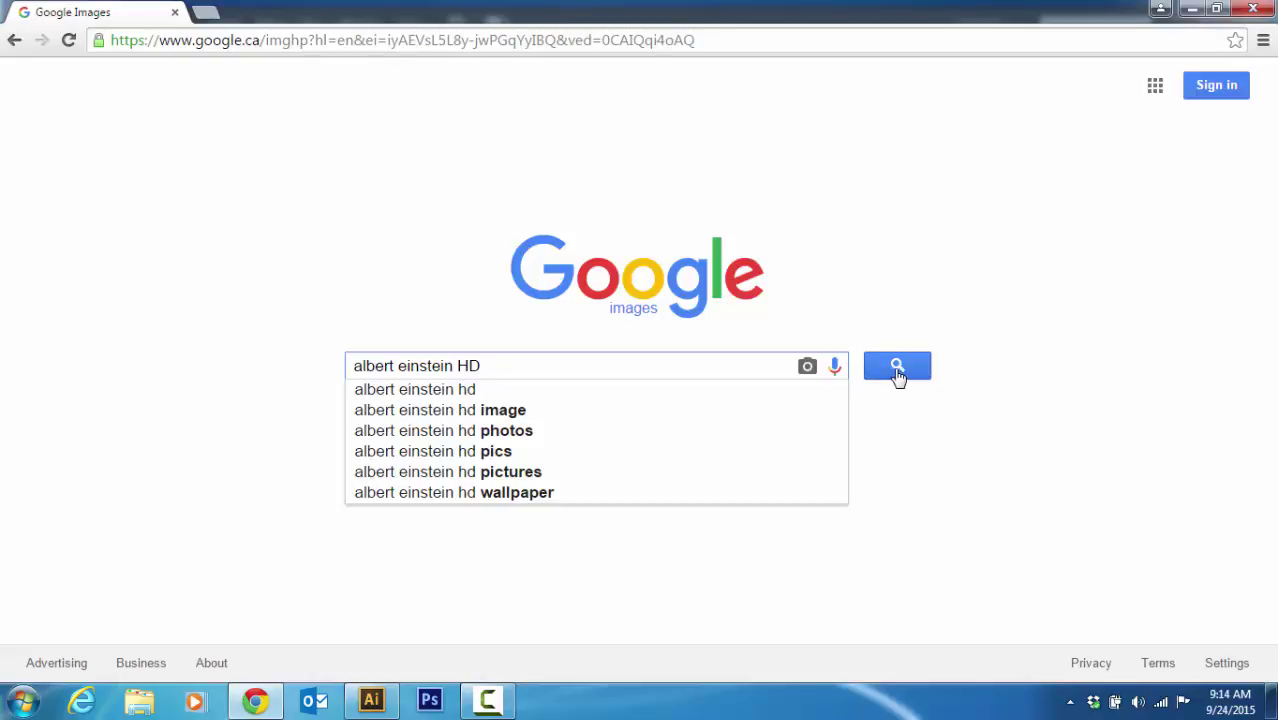
pyautogui.click(895, 370)
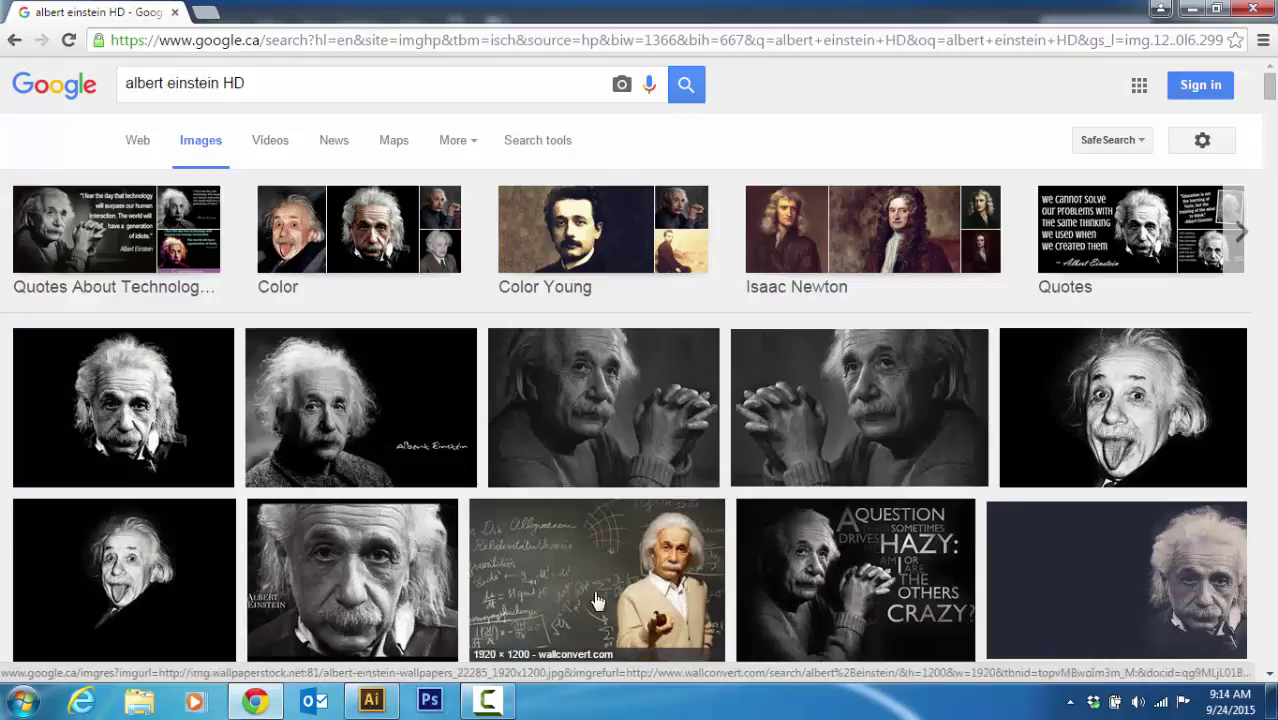
# Step: Open the signed Einstein portrait from the results at full size
pyautogui.scroll(-2, 182, 589)
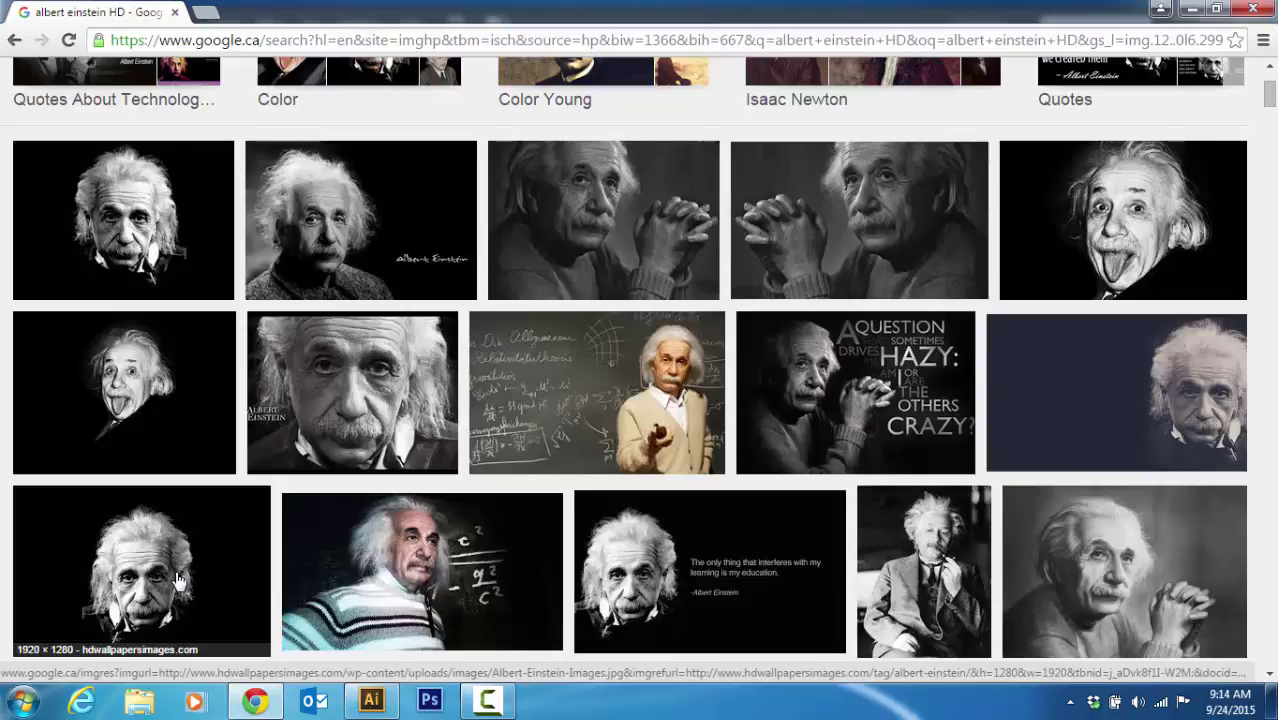
pyautogui.scroll(-3, 176, 580)
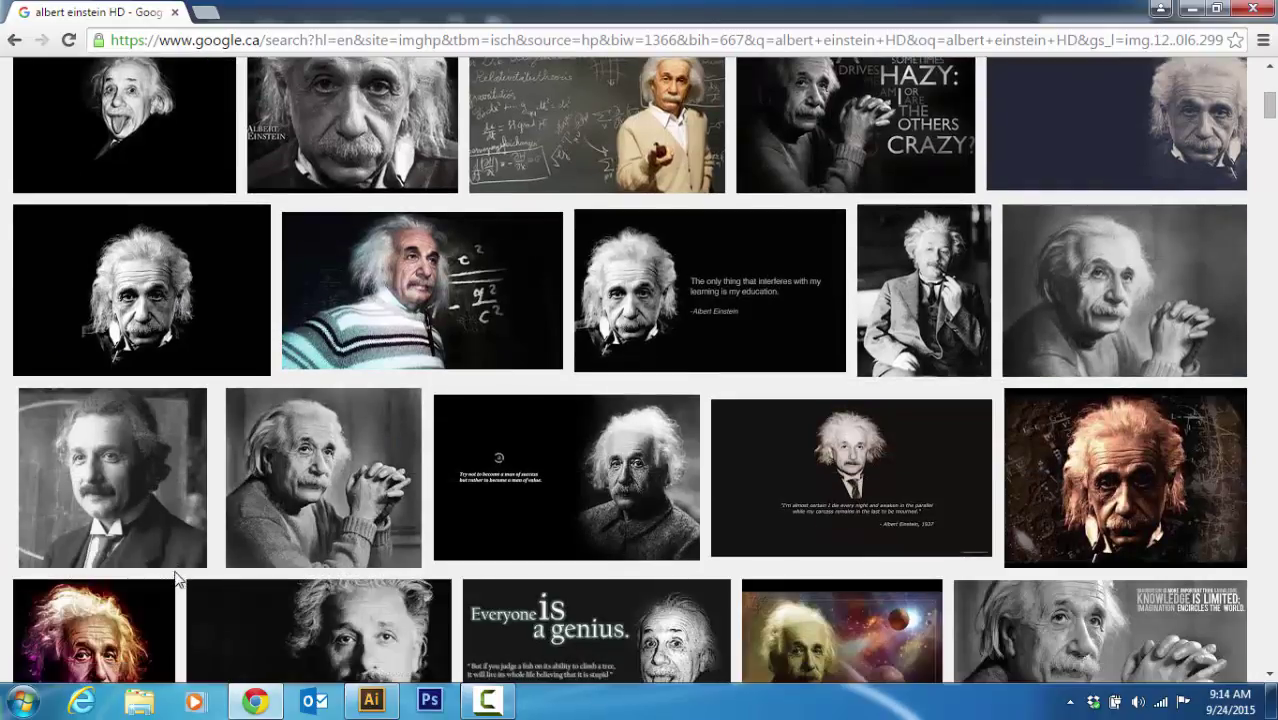
pyautogui.scroll(3, 172, 572)
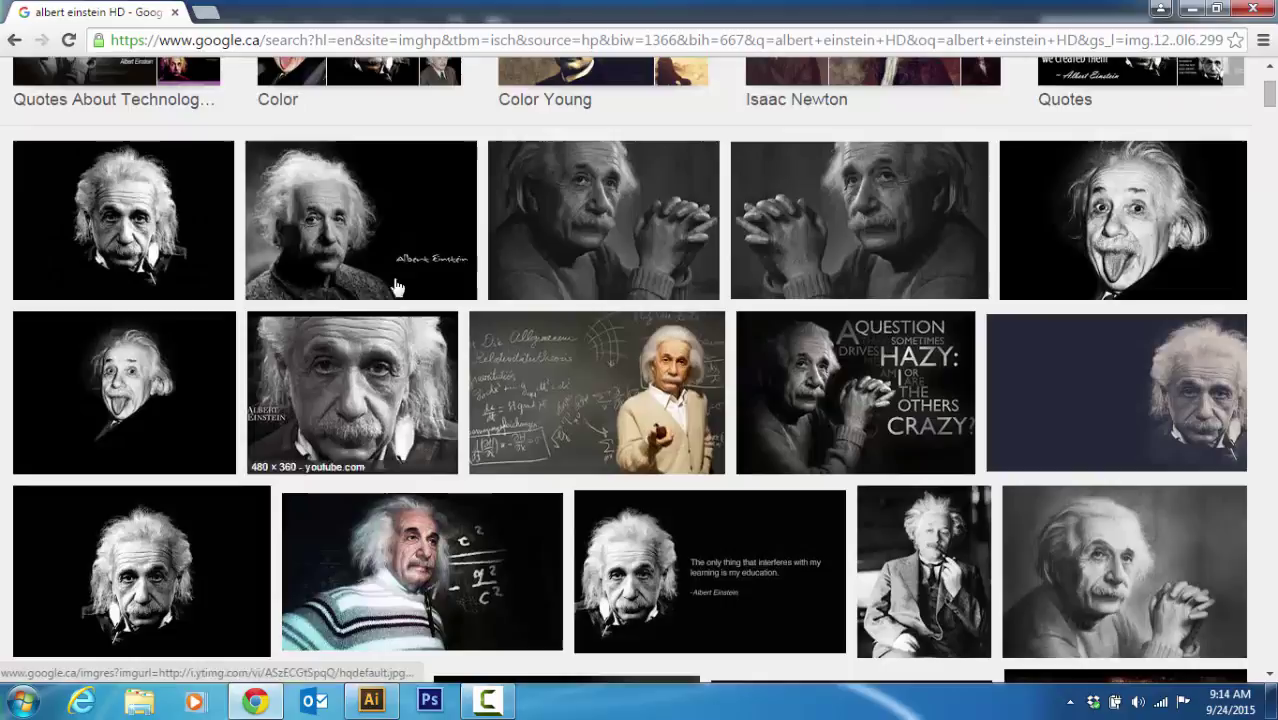
pyautogui.click(356, 243)
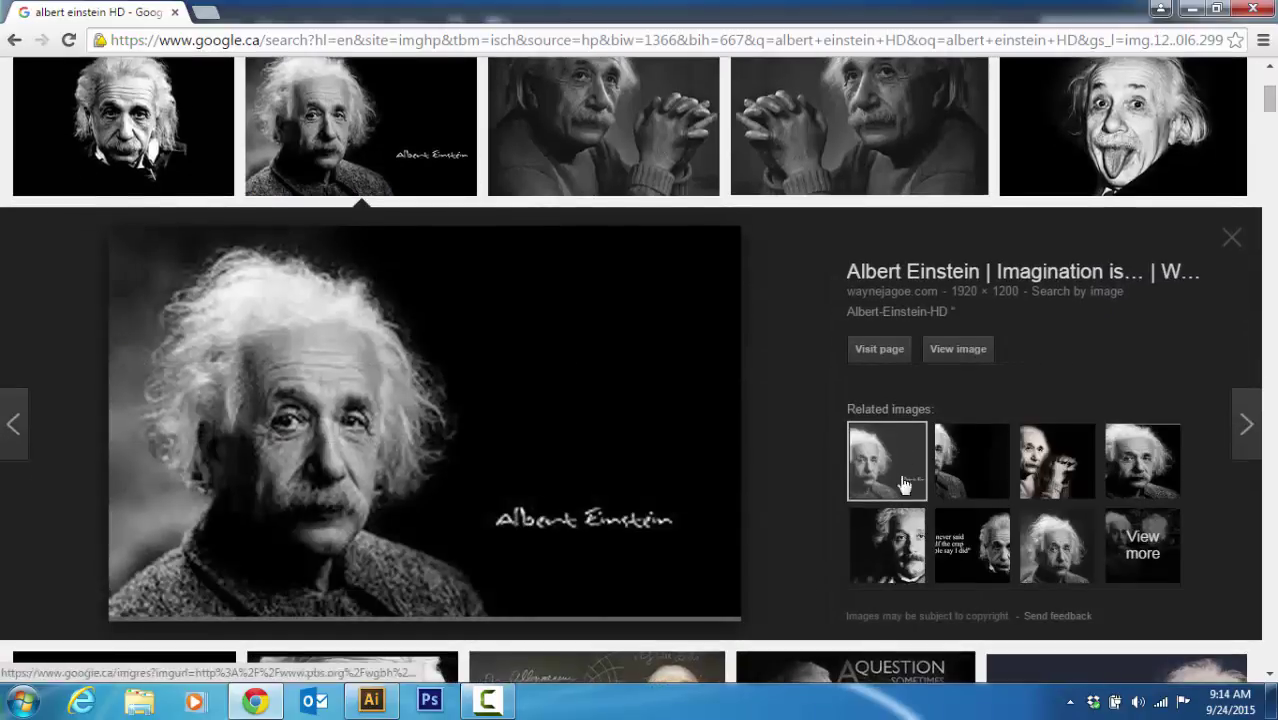
pyautogui.click(957, 352)
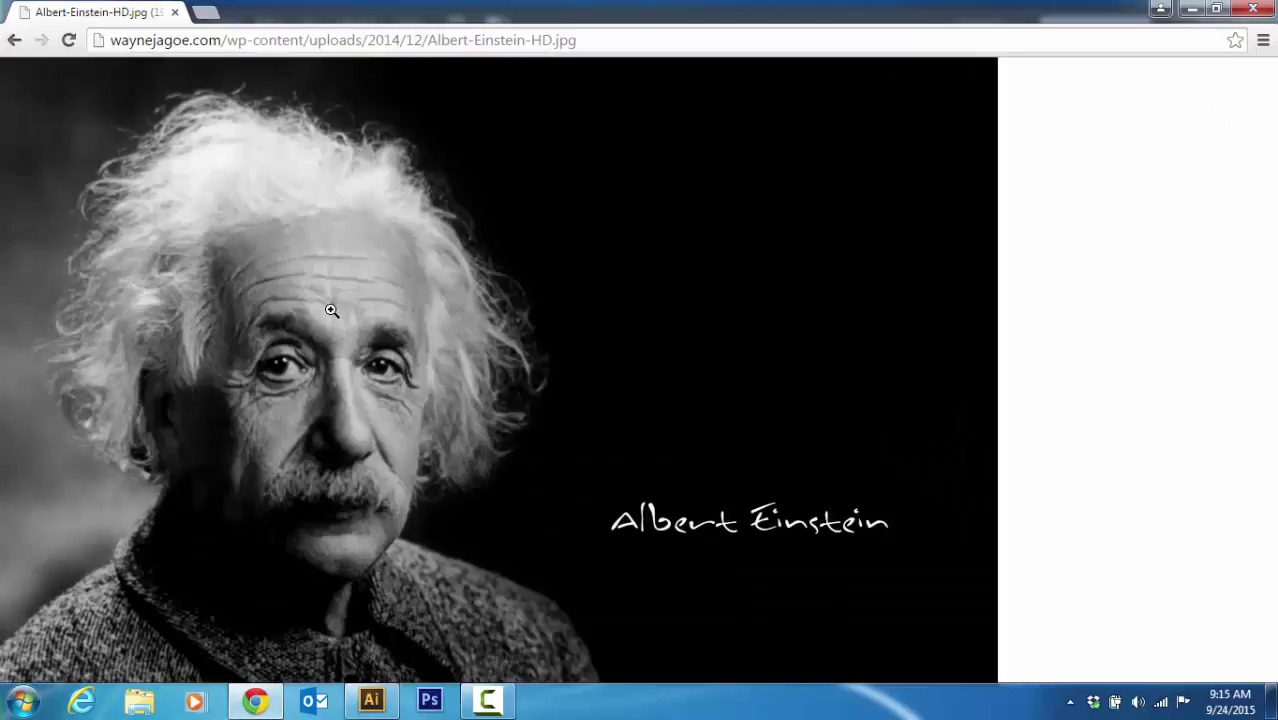
# Step: Save the image as Albert-Einstein-HD, targeting My Documents > Computers > illustrator
pyautogui.rightClick(331, 311)
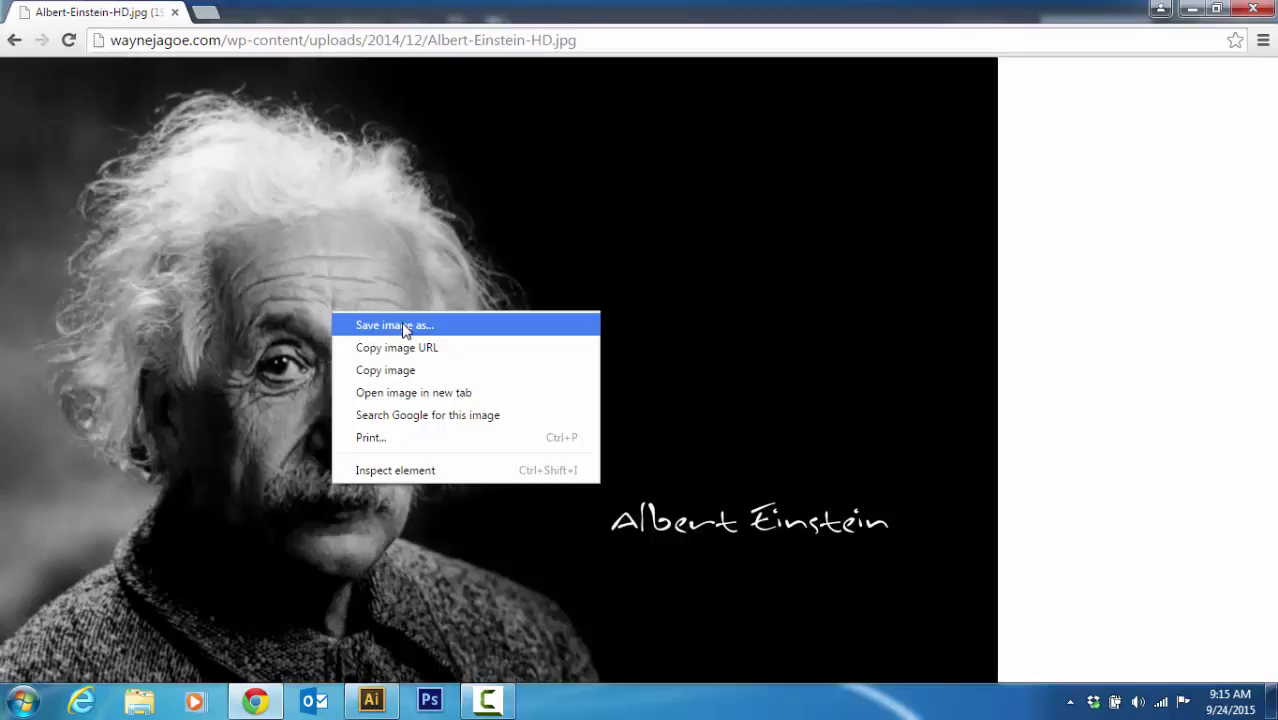
pyautogui.rightClick(558, 260)
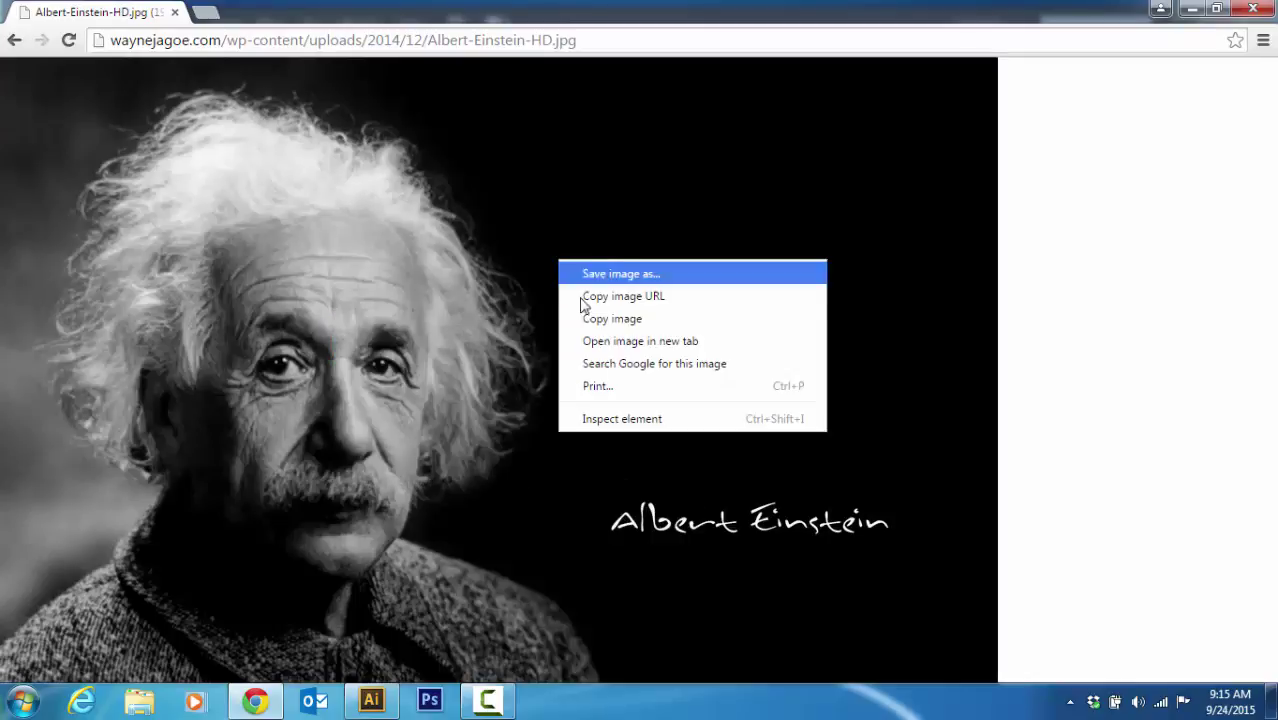
pyautogui.click(607, 278)
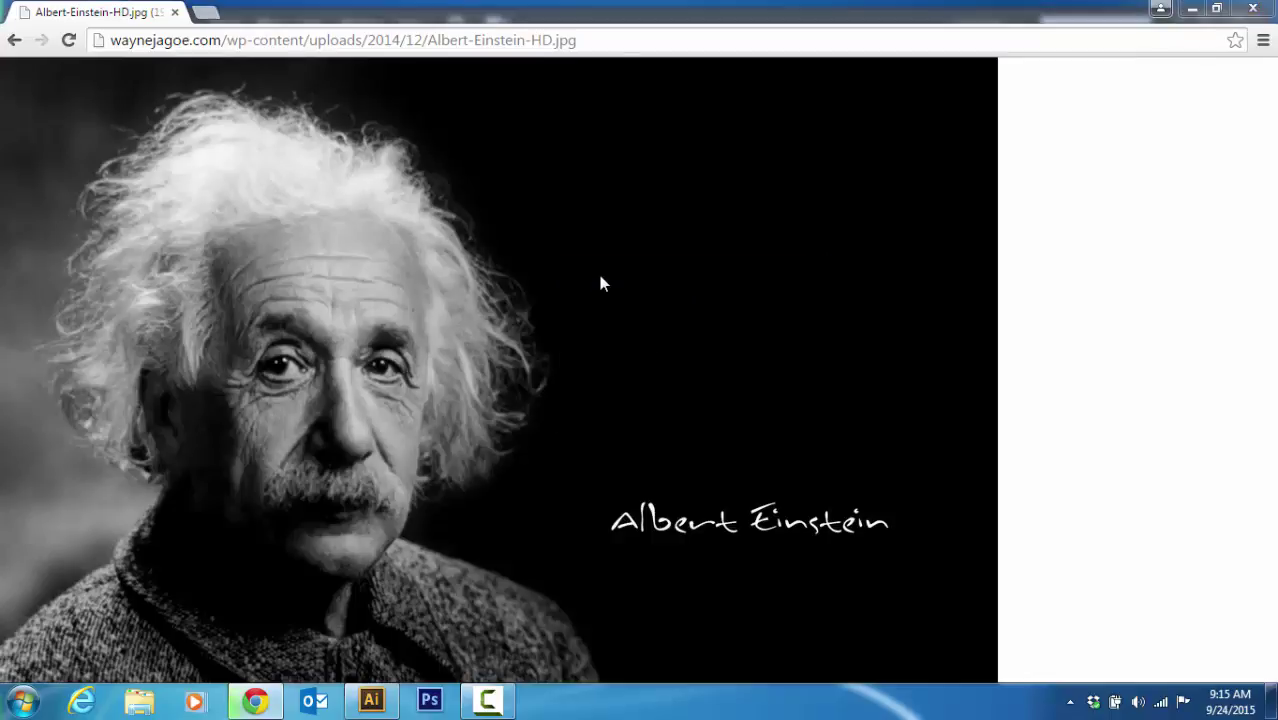
pyautogui.click(347, 43)
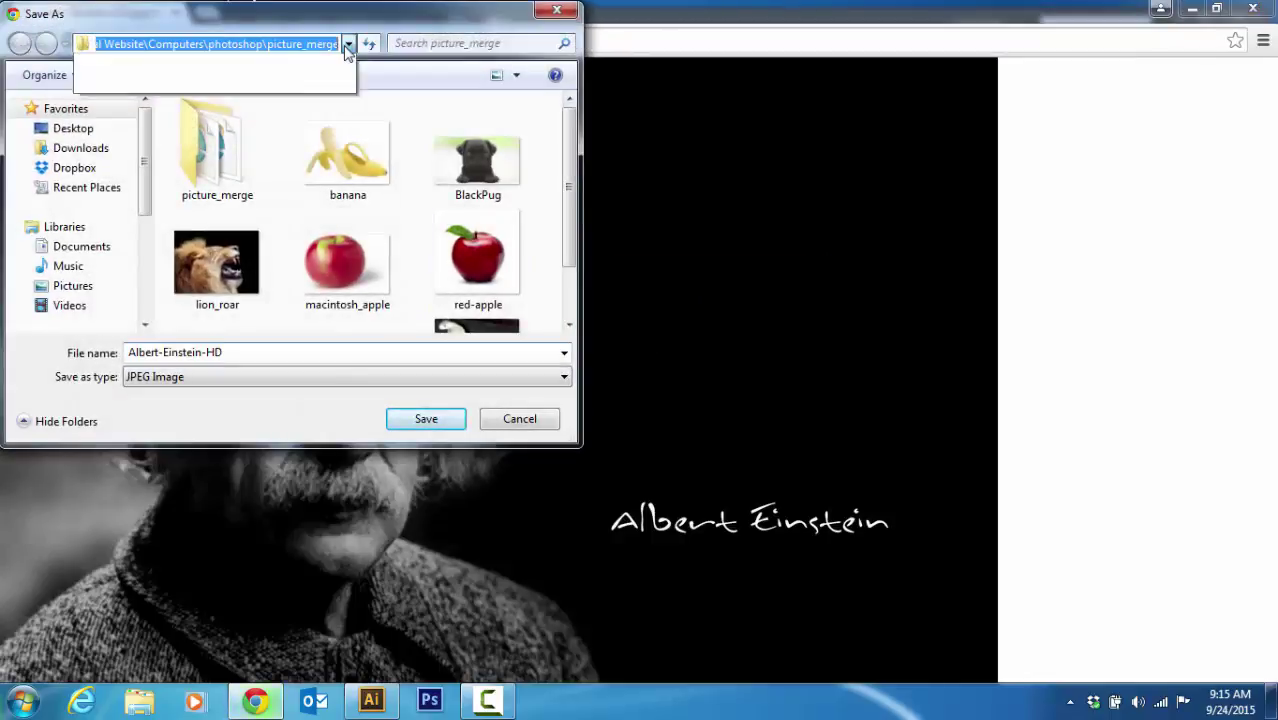
pyautogui.click(347, 45)
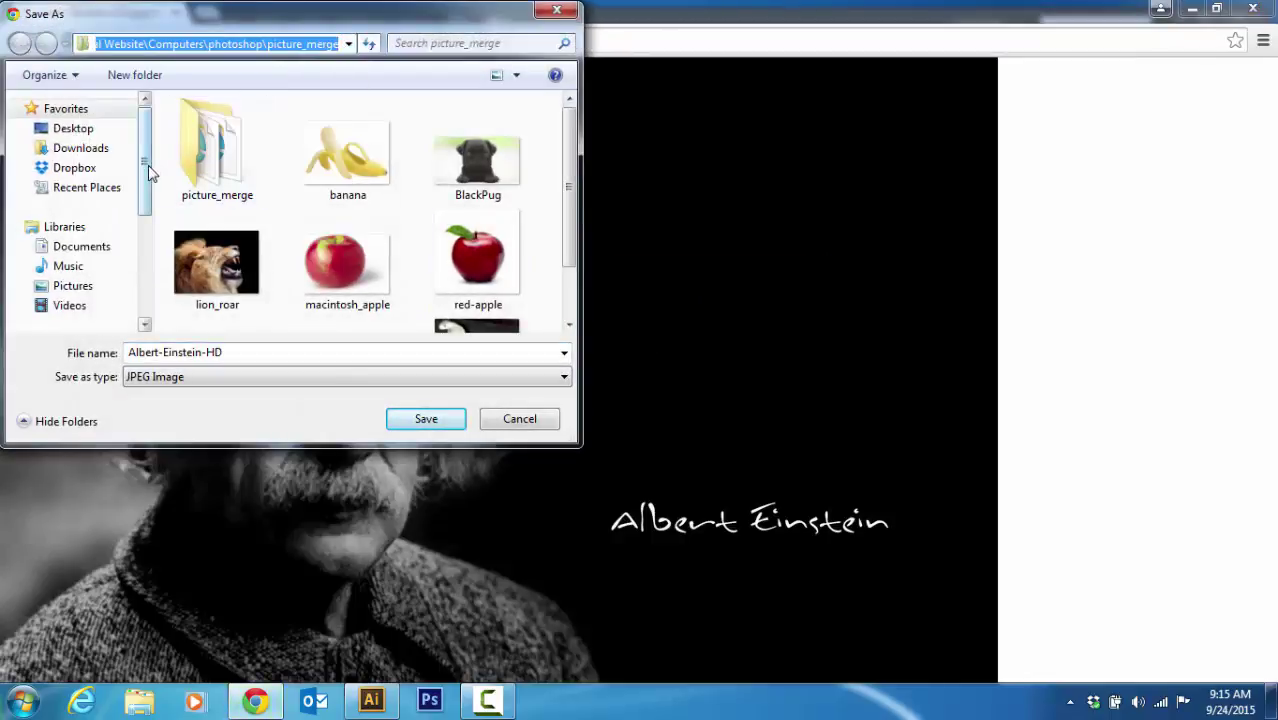
pyautogui.scroll(-4, 150, 175)
pyautogui.click(85, 260)
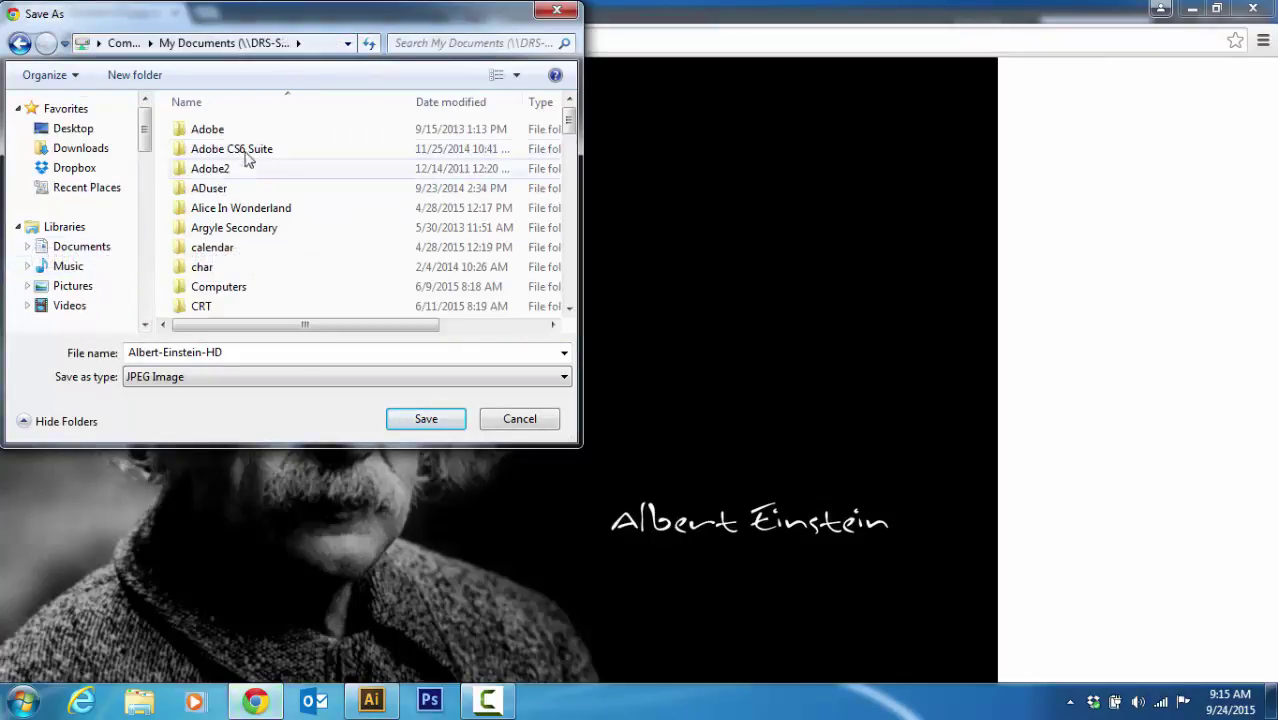
pyautogui.doubleClick(240, 288)
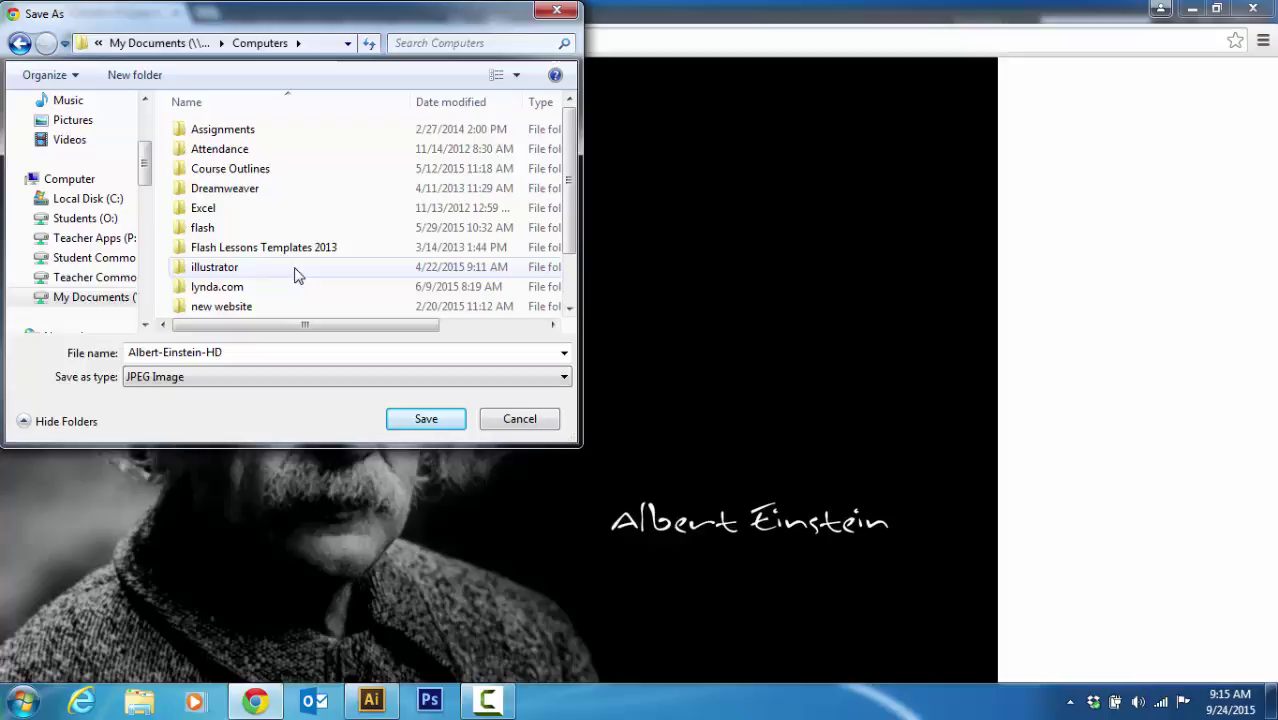
pyautogui.doubleClick(228, 267)
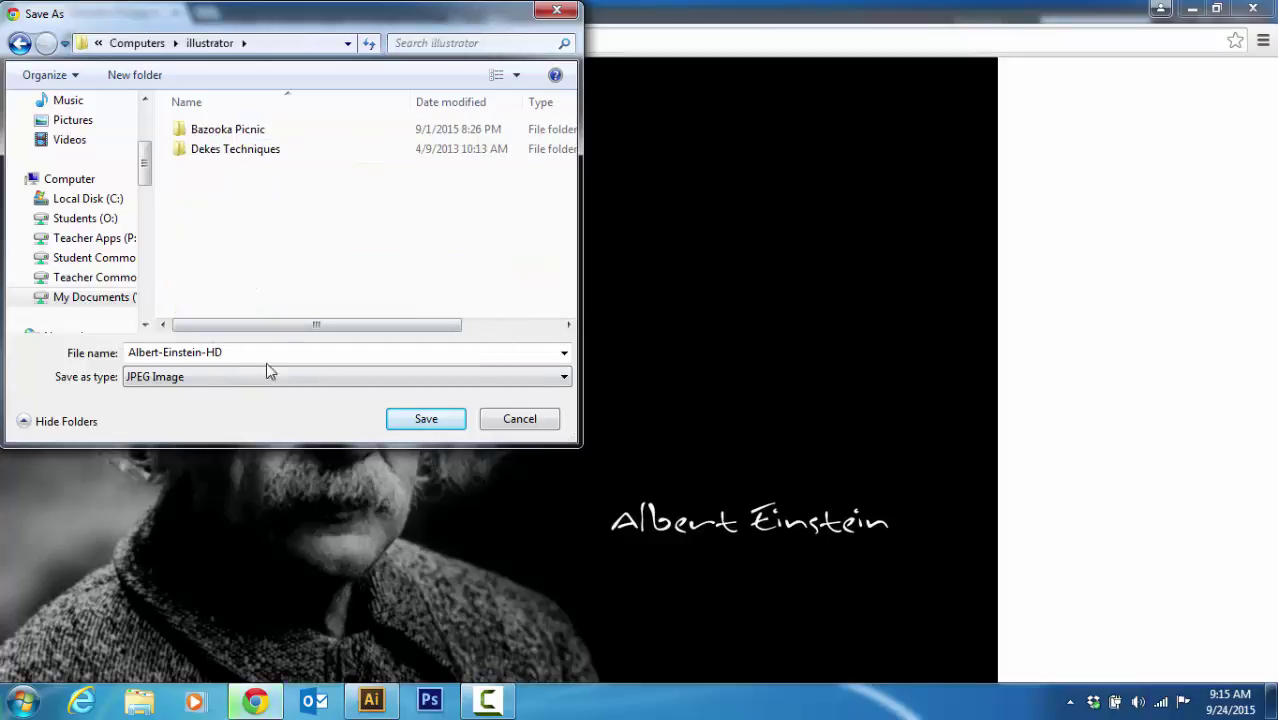
# Step: Place Albert_Einstein_Head.jpg in Illustrator and scale it up proportionally to fill most of the page
pyautogui.click(514, 420)
pyautogui.hotkey('alt', 'Tab')
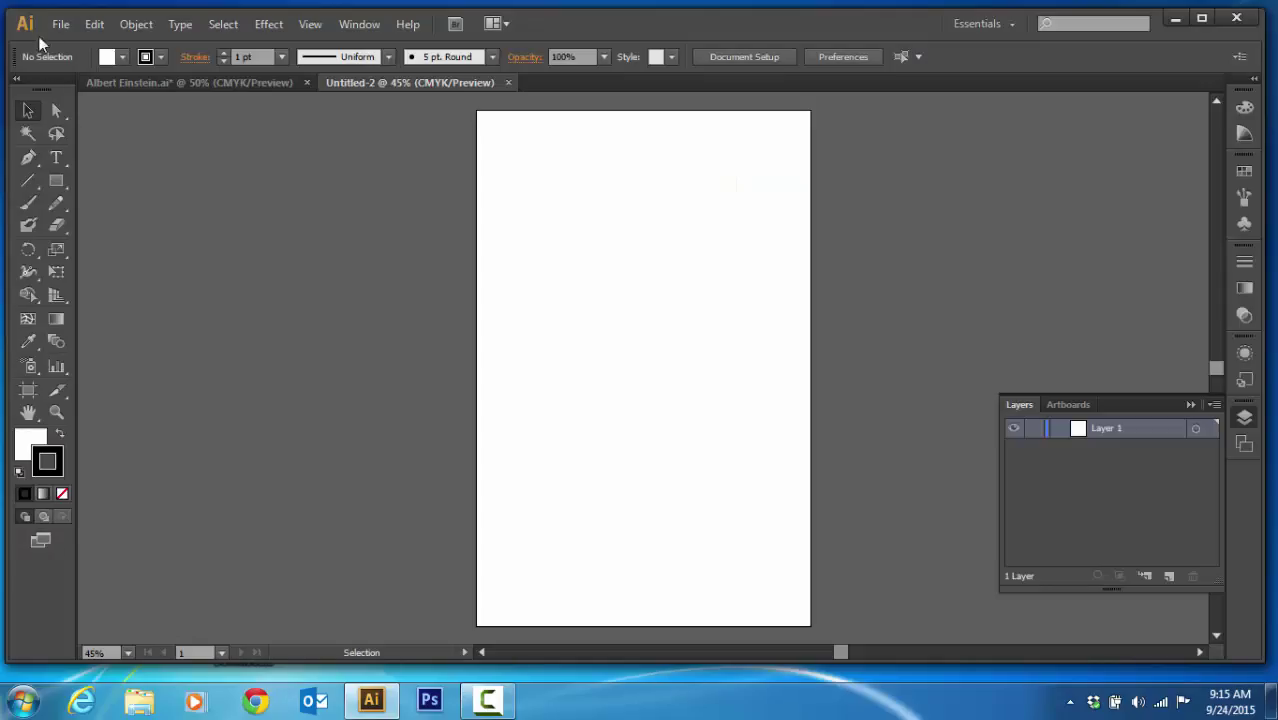
pyautogui.click(60, 24)
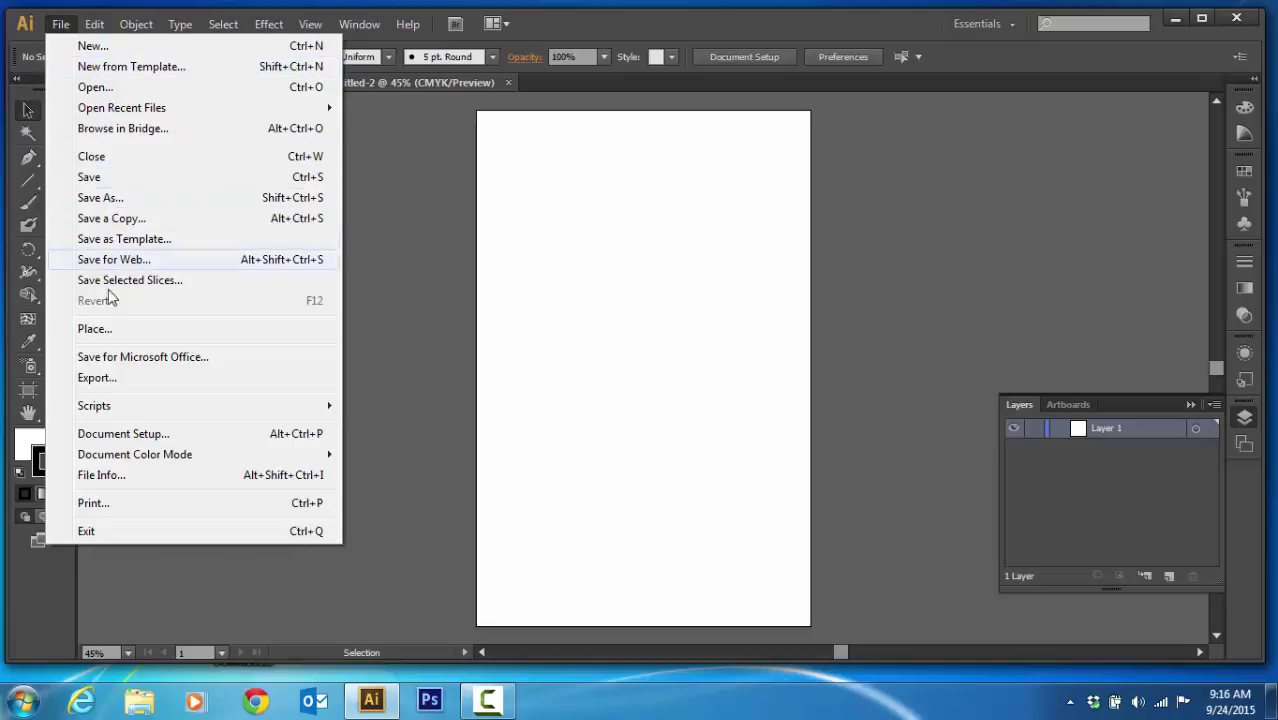
pyautogui.click(117, 332)
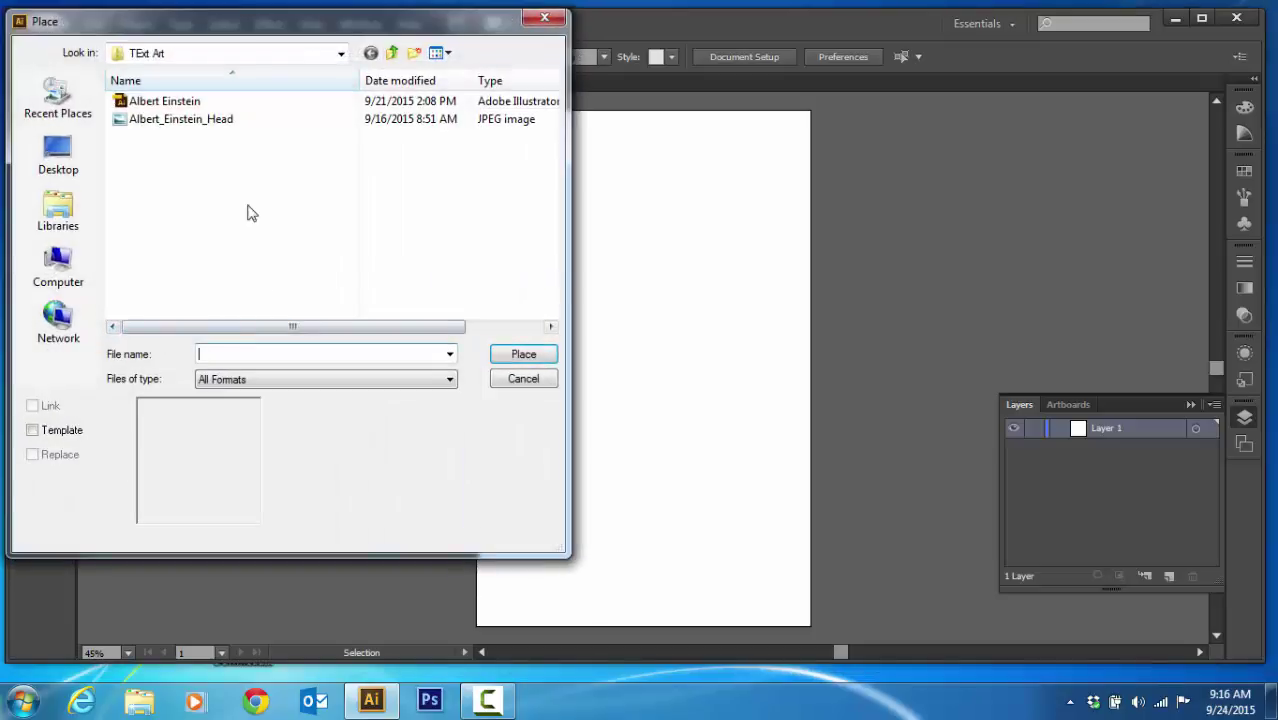
pyautogui.doubleClick(180, 119)
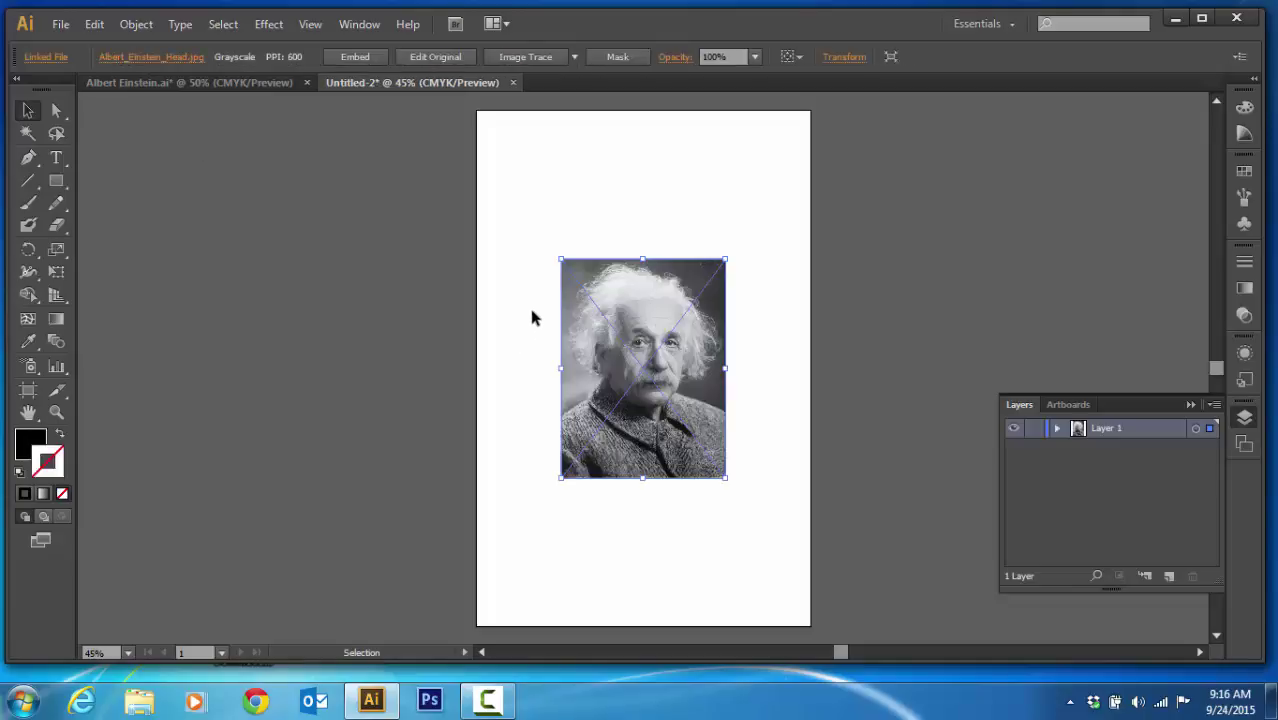
pyautogui.moveTo(561, 259); pyautogui.dragTo(487, 191)
pyautogui.moveTo(727, 479); pyautogui.dragTo(795, 561)
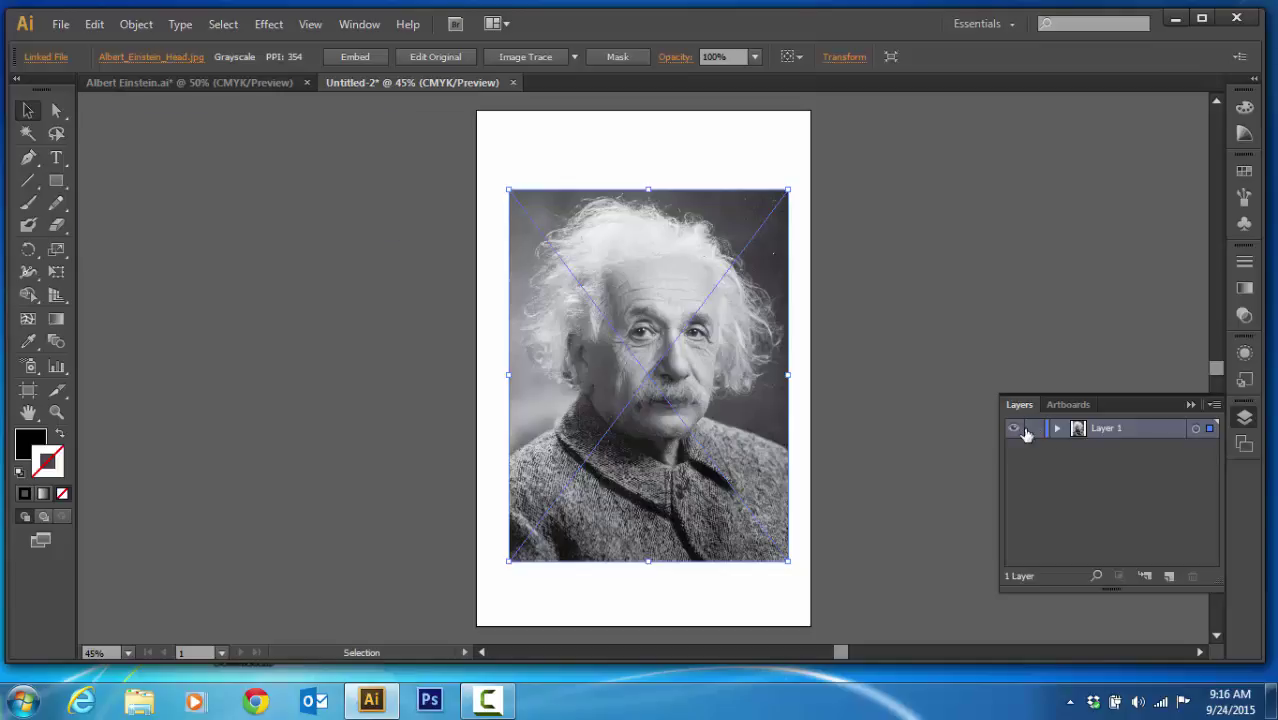
# Step: Lock the photo layer, add a layer above it, and name the layers 'lines' and 'picture'
pyautogui.click(1013, 430)
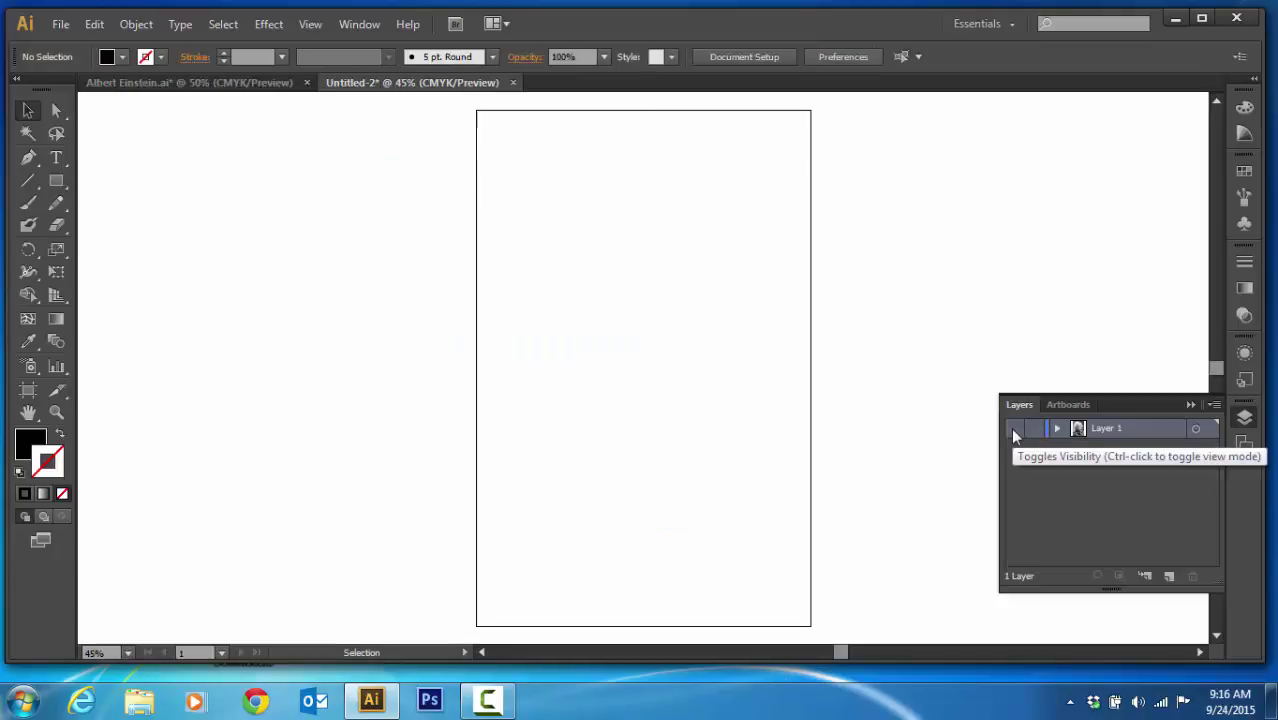
pyautogui.click(1012, 429)
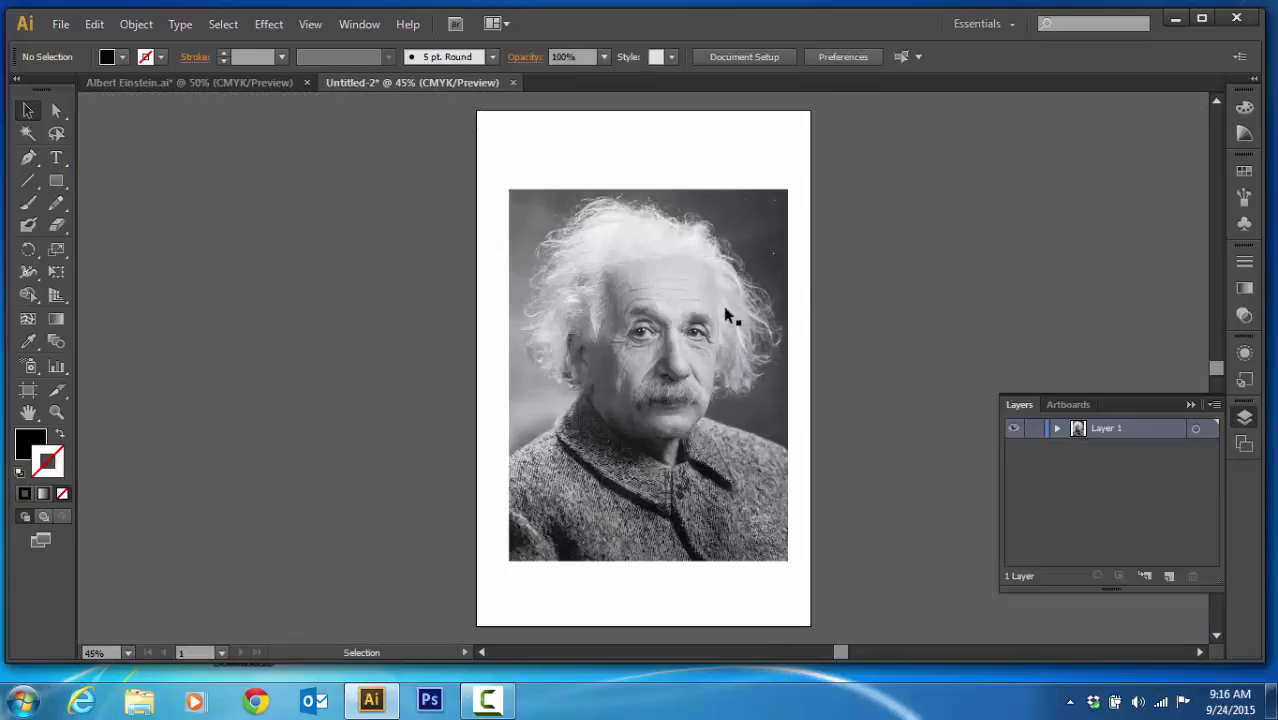
pyautogui.click(1031, 431)
pyautogui.click(1168, 577)
pyautogui.doubleClick(1117, 431)
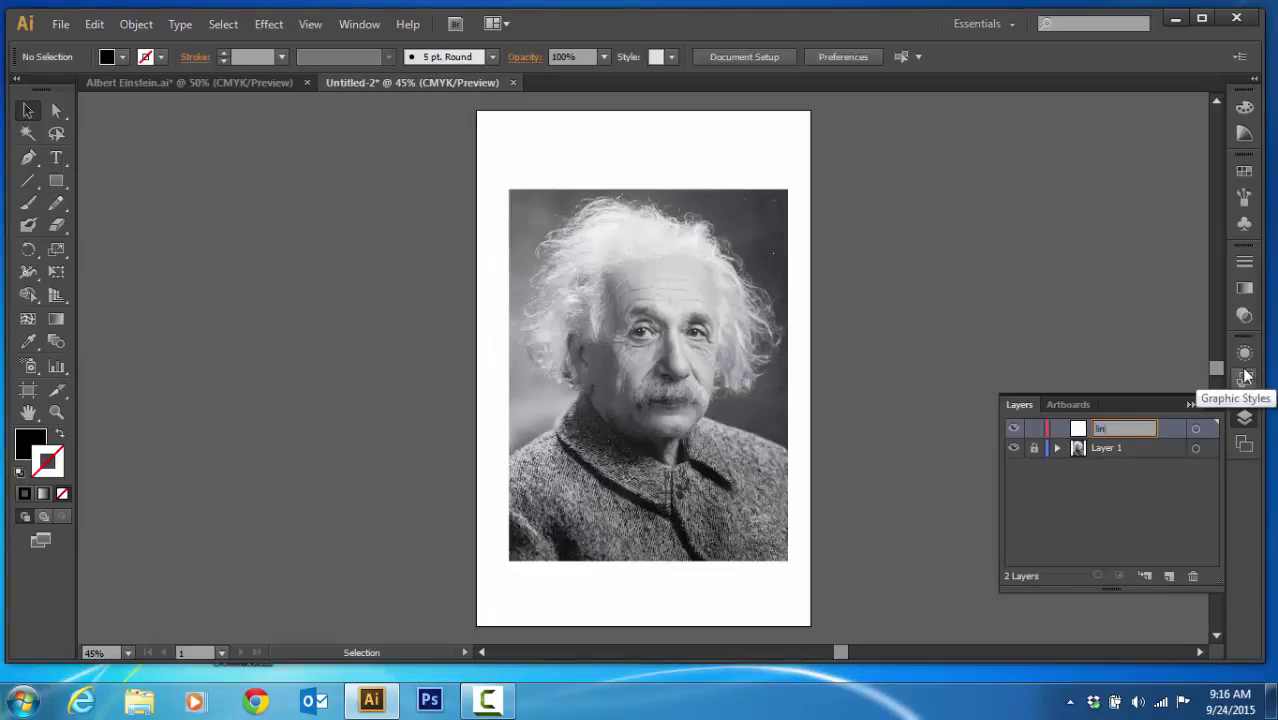
pyautogui.doubleClick(1117, 448)
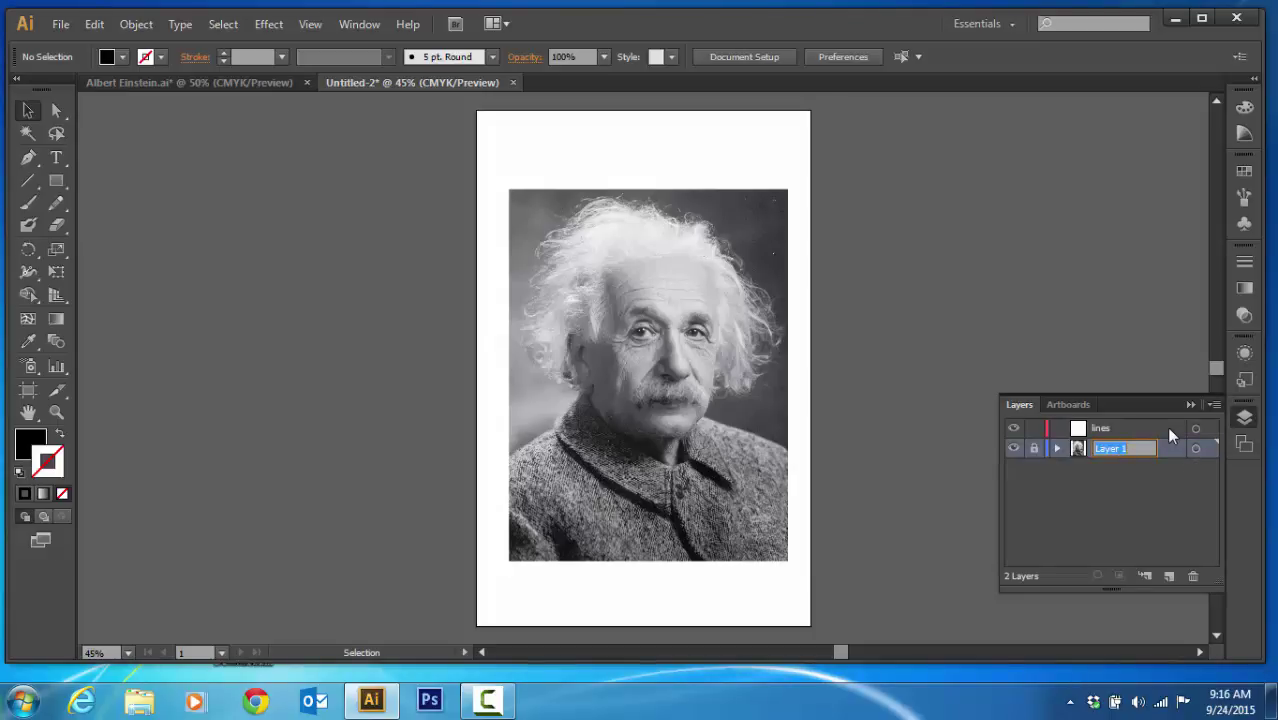
pyautogui.write('picture')
pyautogui.click(1111, 427)
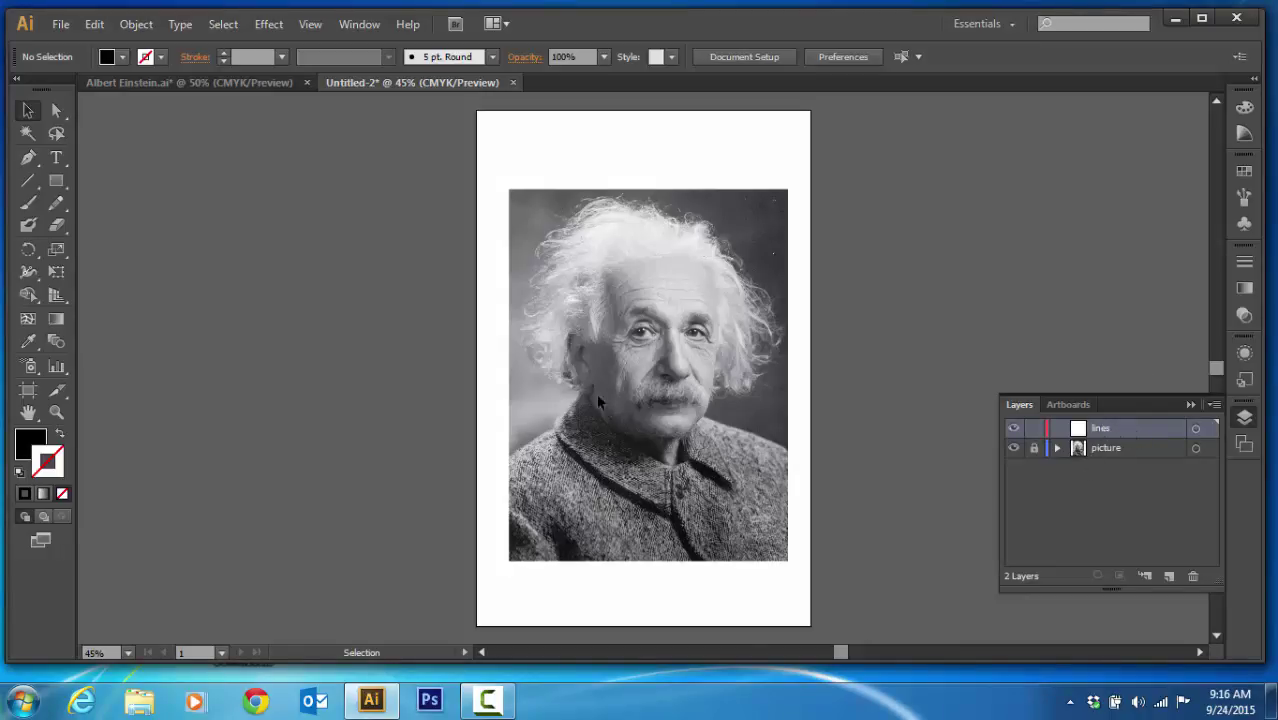
# Step: Pick the Pen tool, target the lines layer, and zoom to 100%
pyautogui.click(28, 157)
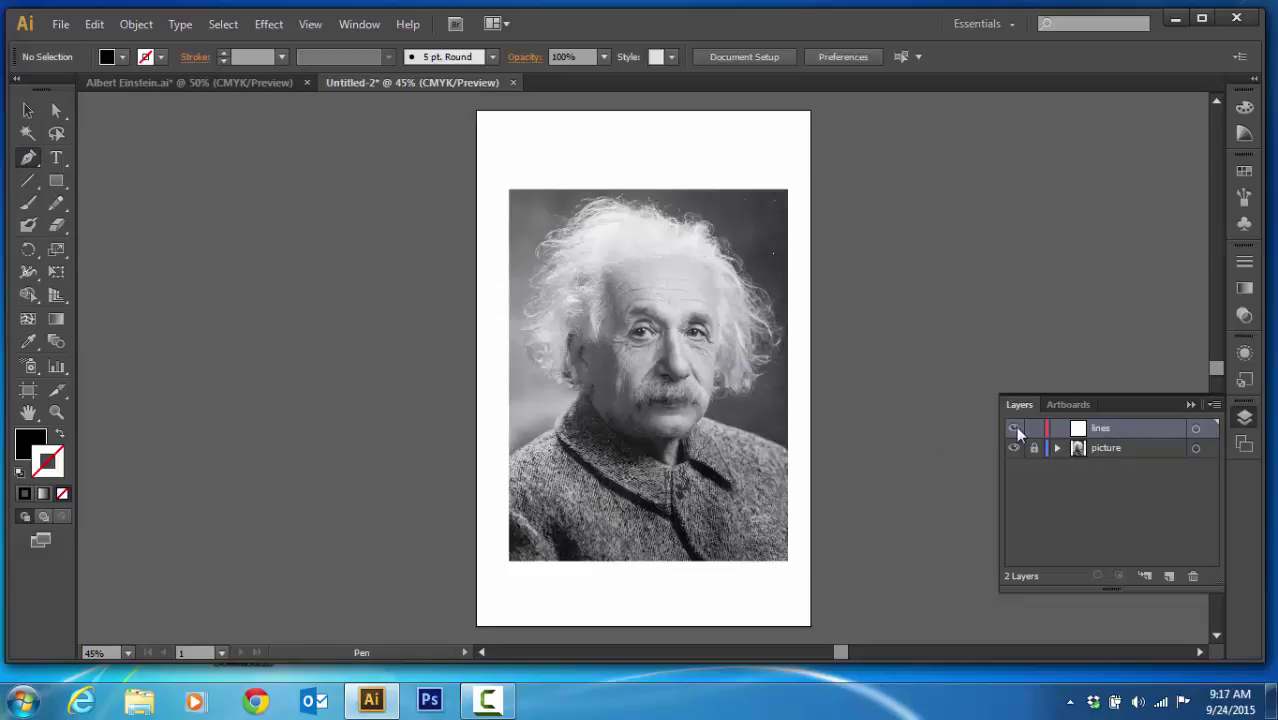
pyautogui.click(1140, 449)
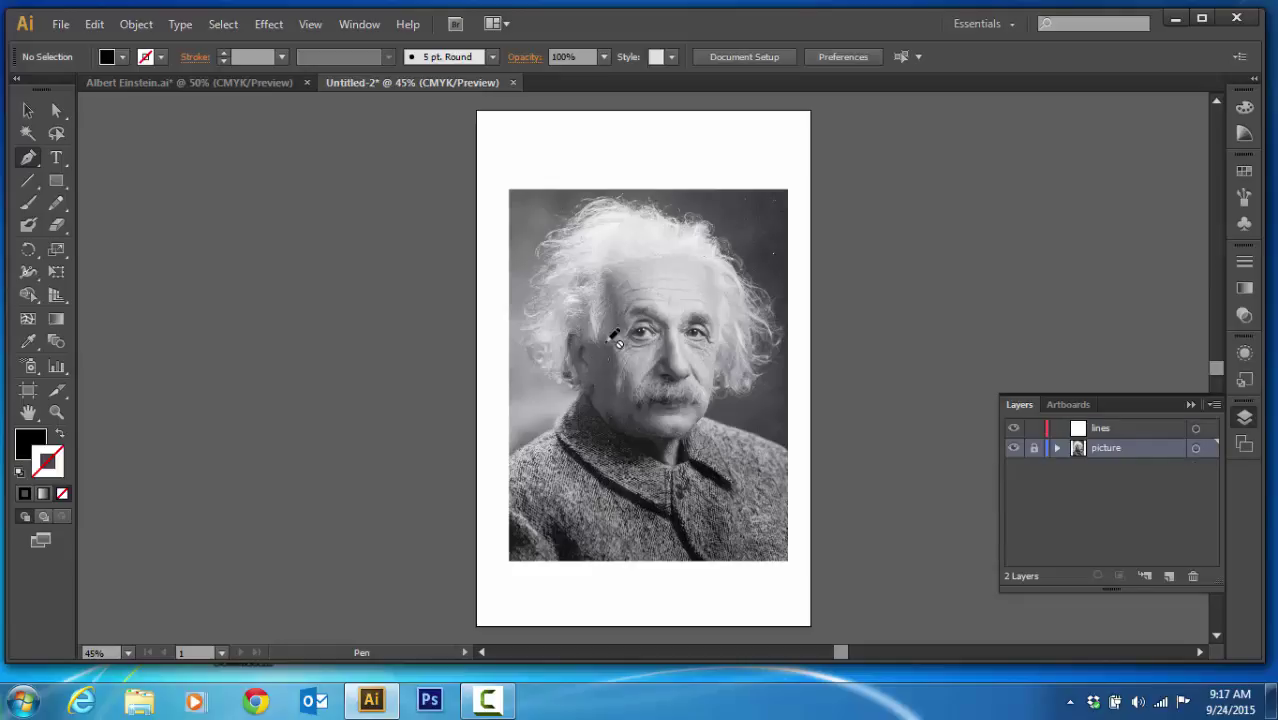
pyautogui.click(1112, 436)
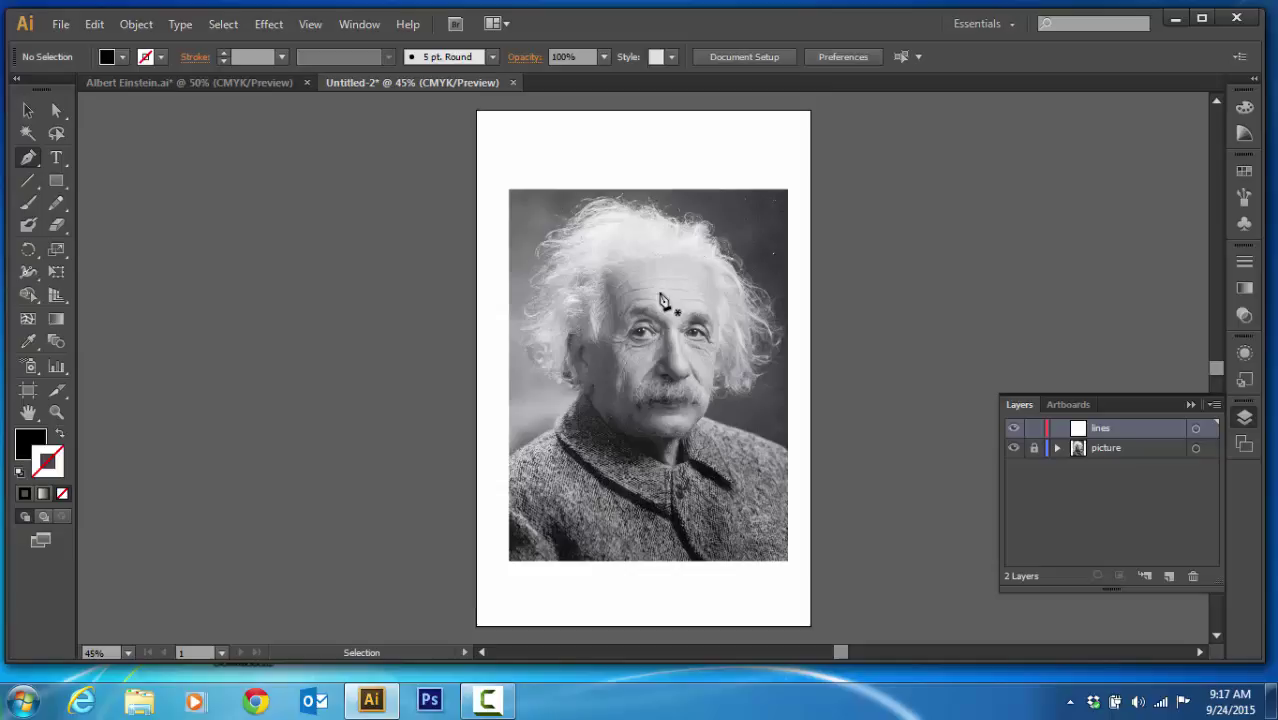
pyautogui.hotkey('ctrl', '=')
pyautogui.hotkey('ctrl', '=')
pyautogui.hotkey('ctrl', '=')
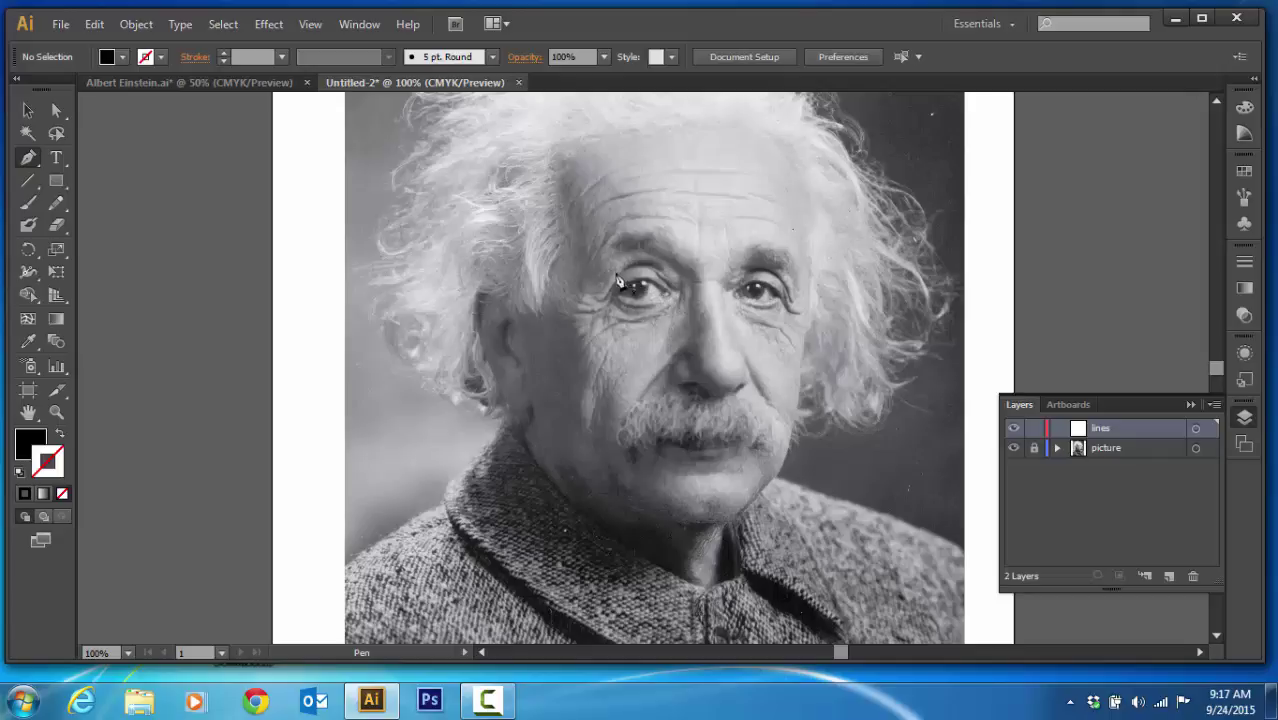
# Step: Pen-trace a curve from the left cheek up the temple to the hairline, red stroke, no fill
pyautogui.click(517, 322)
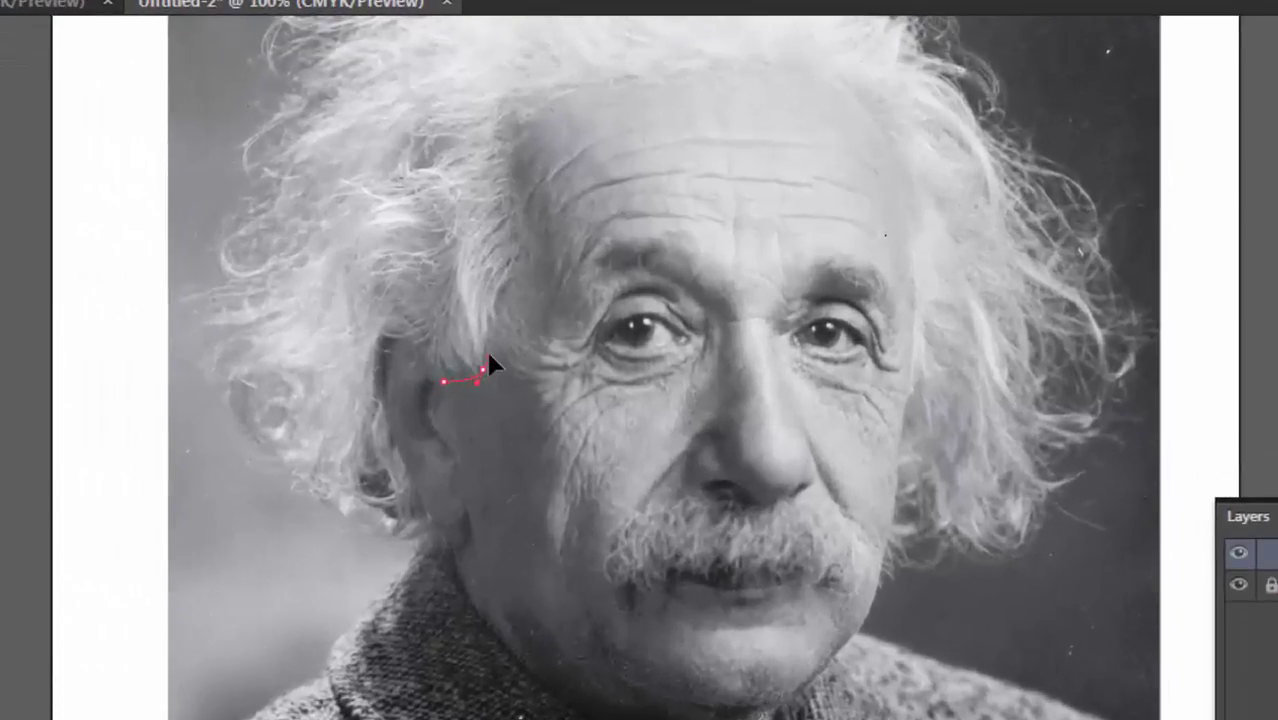
pyautogui.moveTo(489, 355); pyautogui.dragTo(490, 356)
pyautogui.moveTo(508, 282); pyautogui.dragTo(528, 265)
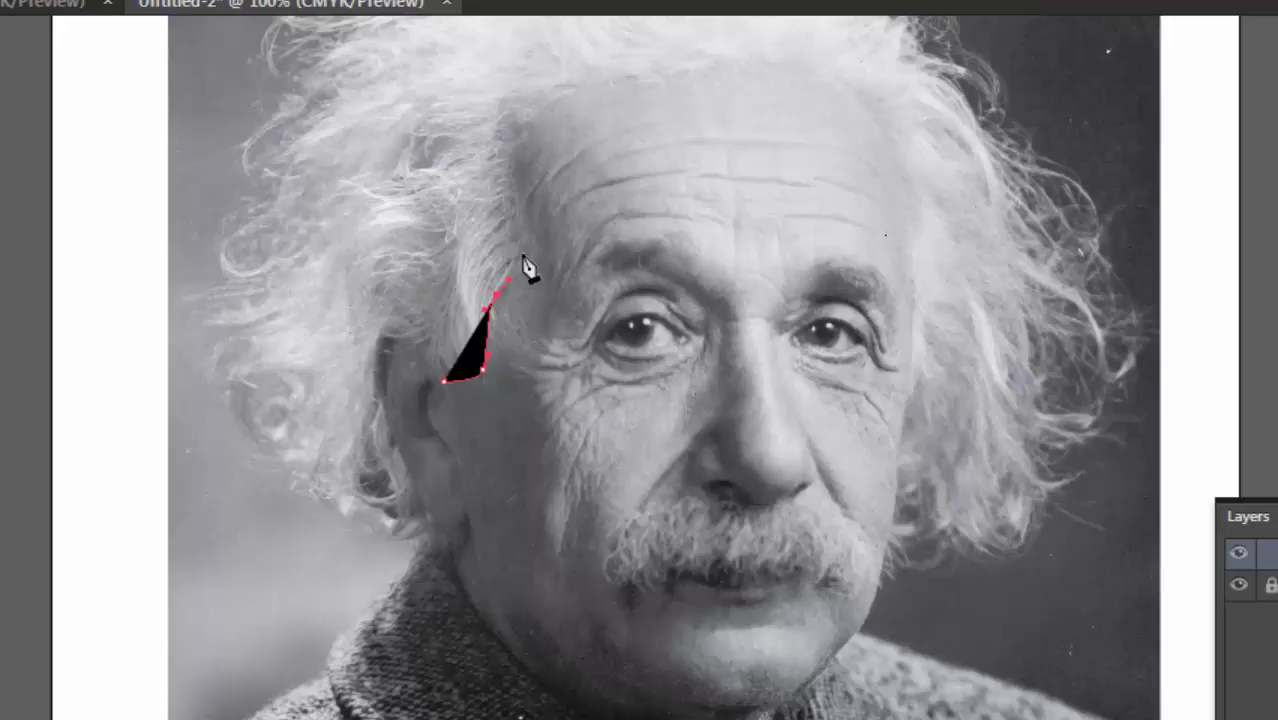
pyautogui.click(518, 212)
pyautogui.moveTo(508, 131); pyautogui.dragTo(530, 112)
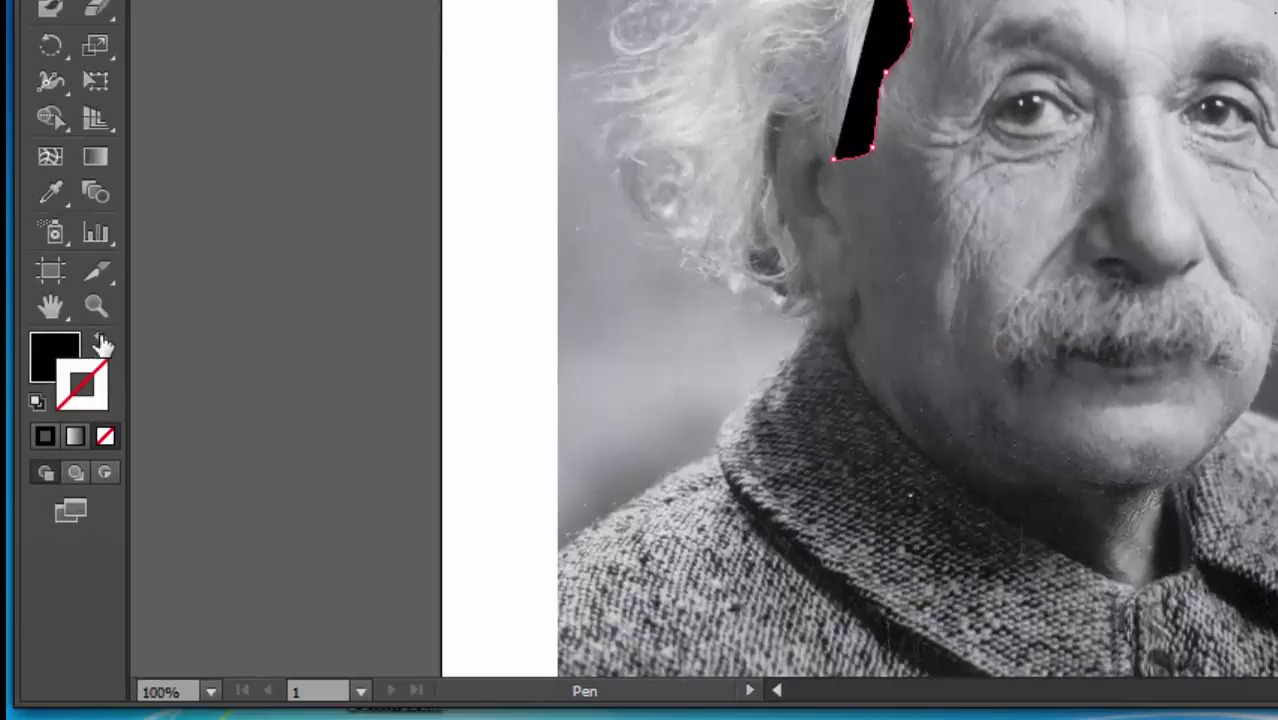
pyautogui.click(101, 343)
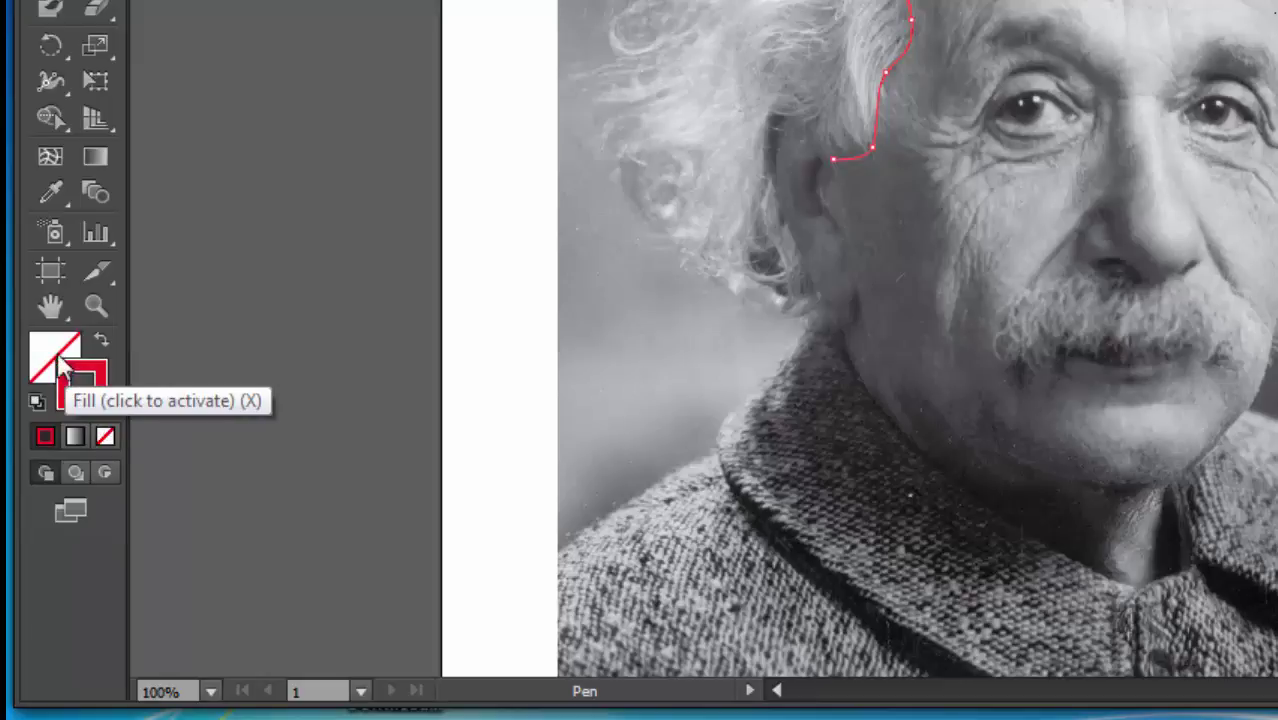
# Step: With stroke active, extend the red path over the forehead and down the right cheek to the jaw
pyautogui.click(60, 362)
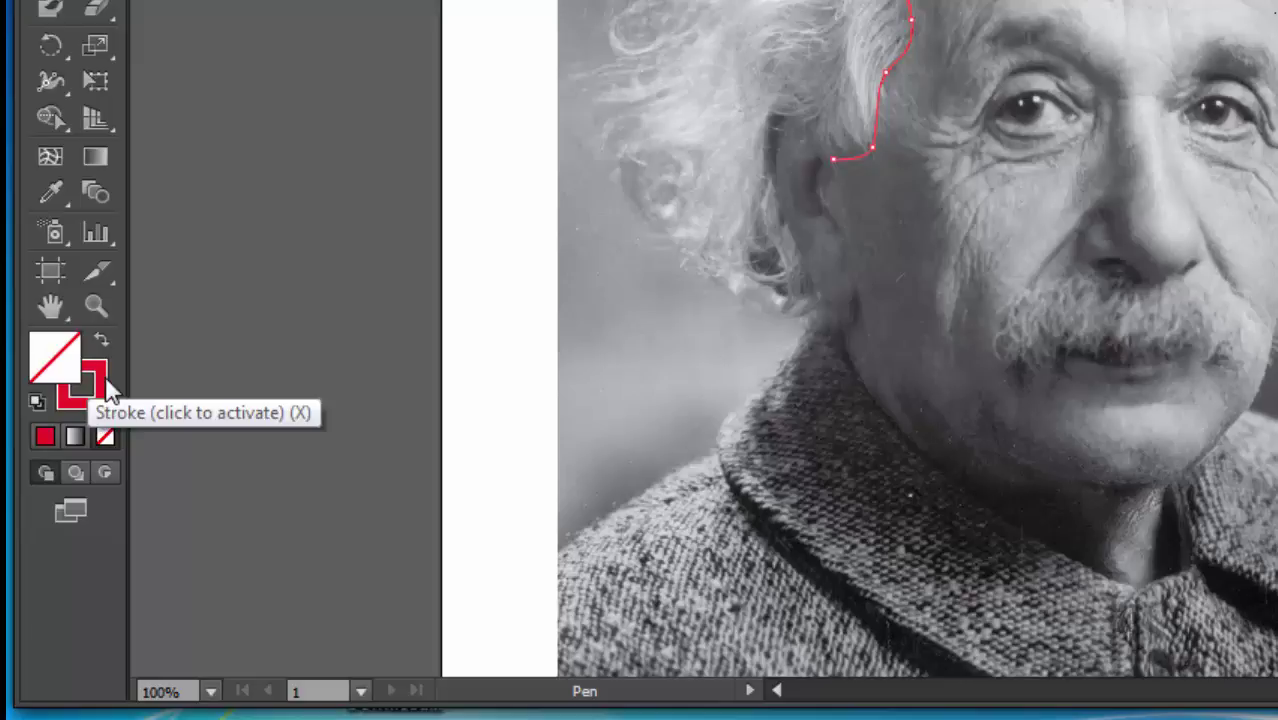
pyautogui.click(105, 387)
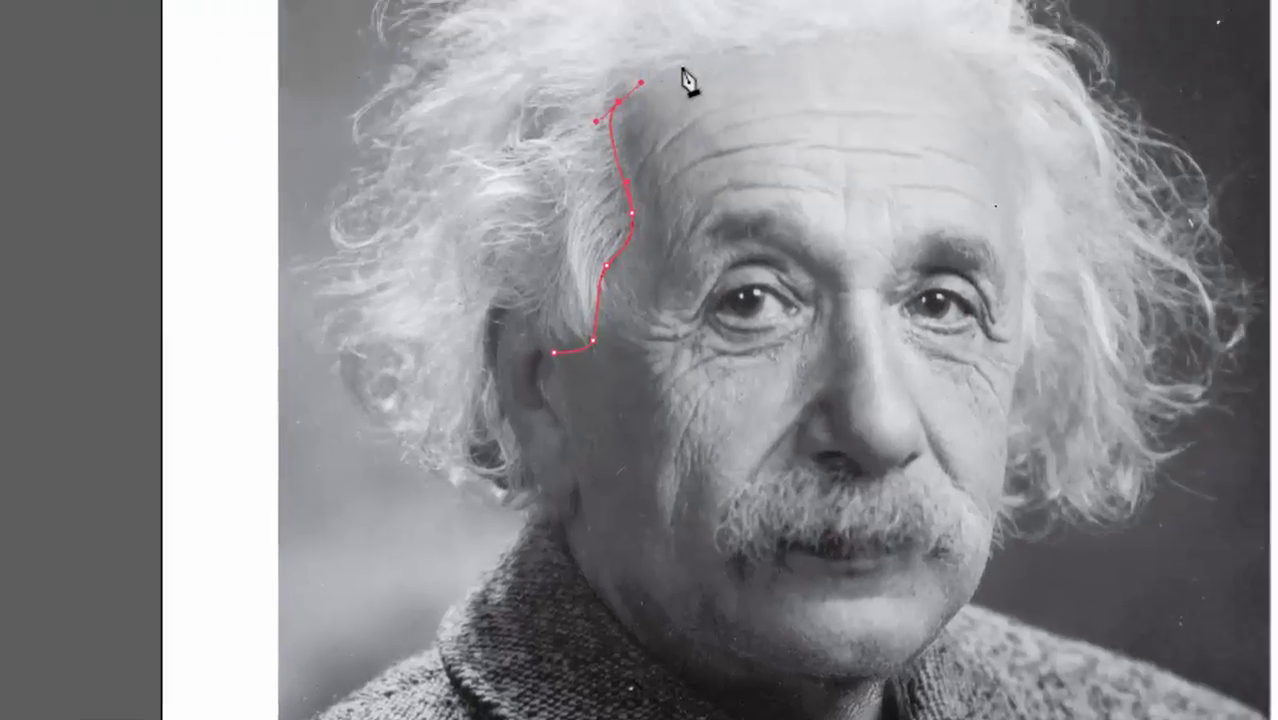
pyautogui.click(539, 190)
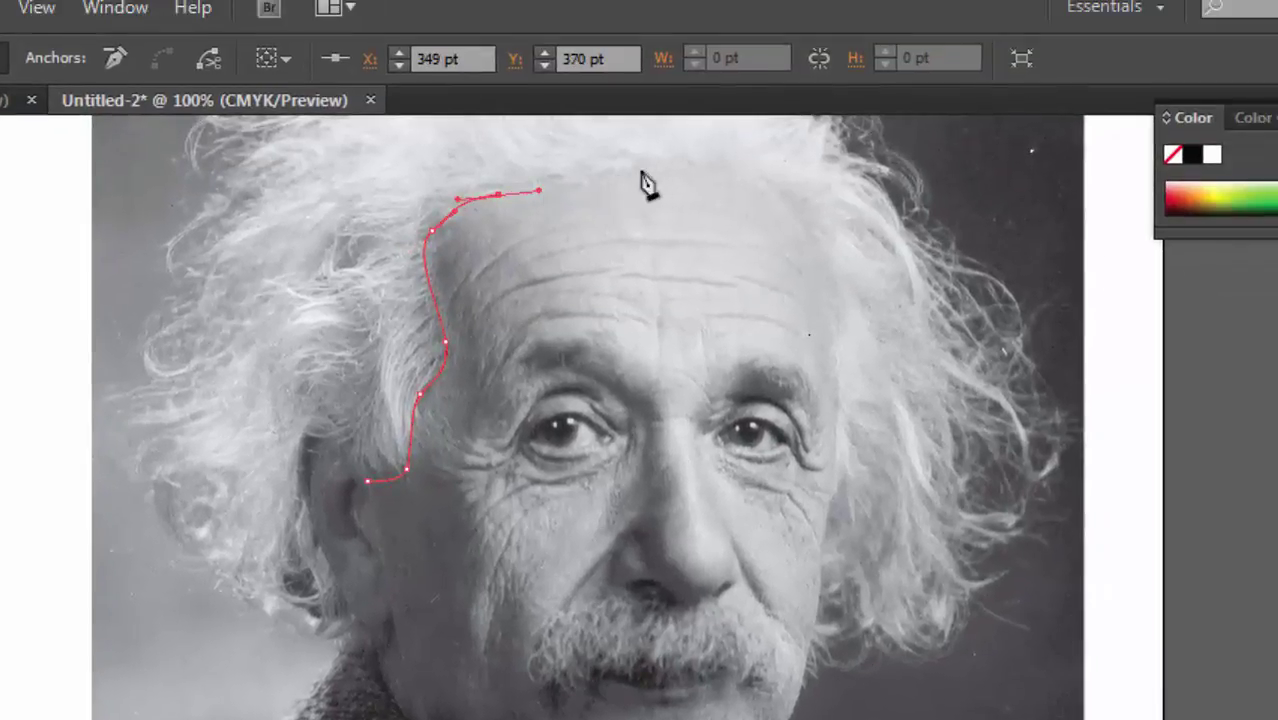
pyautogui.moveTo(756, 174); pyautogui.dragTo(800, 194)
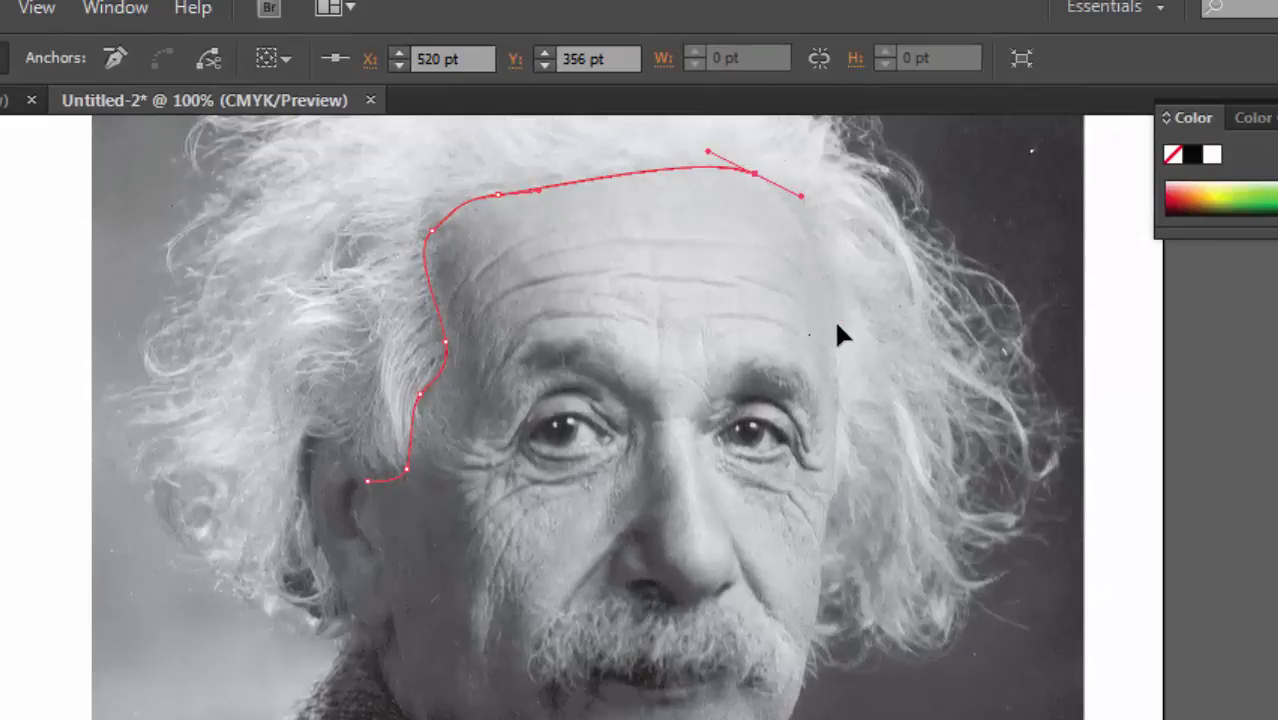
pyautogui.moveTo(836, 320); pyautogui.dragTo(835, 375)
pyautogui.moveTo(845, 441); pyautogui.dragTo(838, 488)
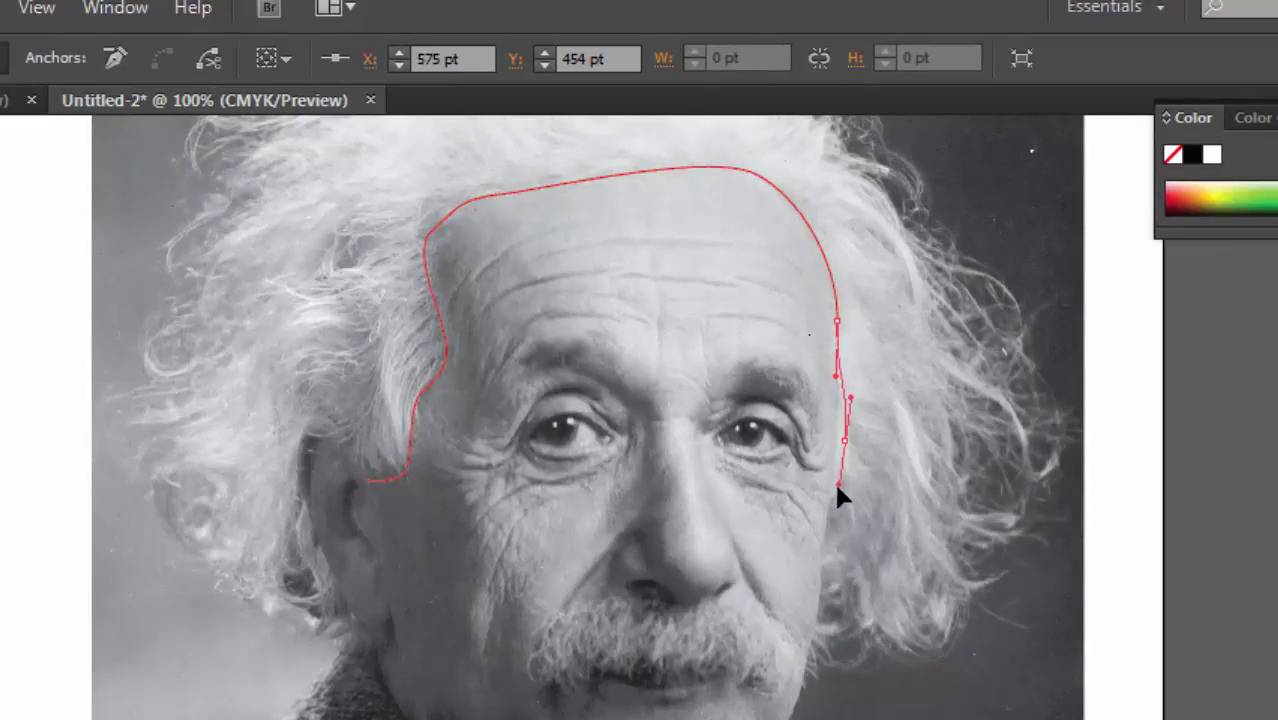
pyautogui.moveTo(818, 584); pyautogui.dragTo(812, 626)
pyautogui.click(812, 628)
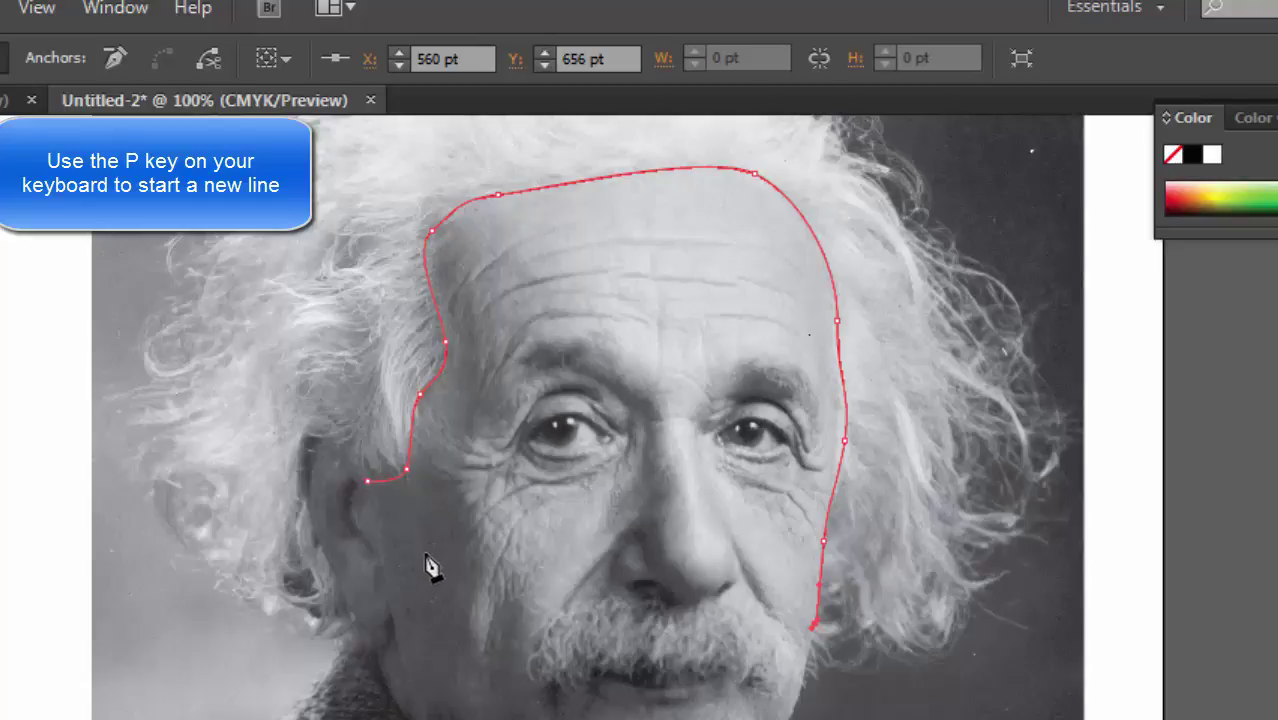
# Step: Draw a new pen path from the right jaw around the chin and up the left cheek to the temple
pyautogui.press('p')
pyautogui.click(808, 638)
pyautogui.click(790, 714)
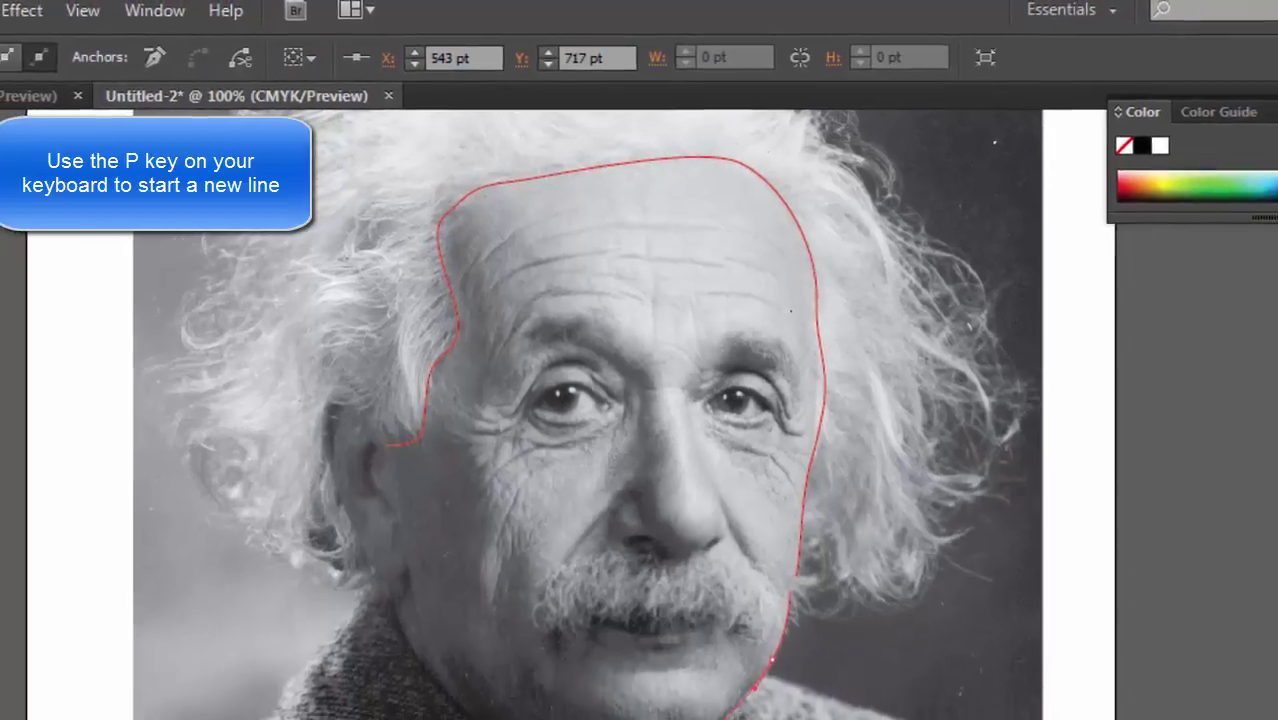
pyautogui.click(715, 719)
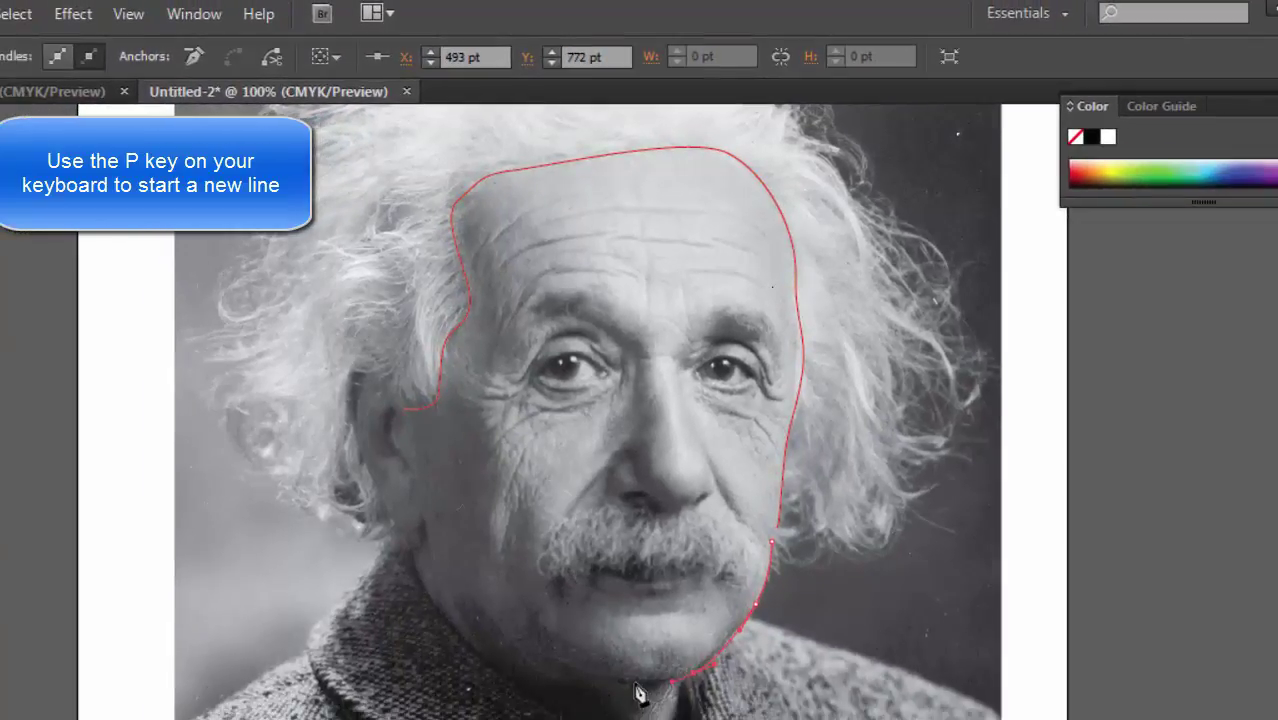
pyautogui.click(667, 719)
pyautogui.click(633, 719)
pyautogui.click(597, 719)
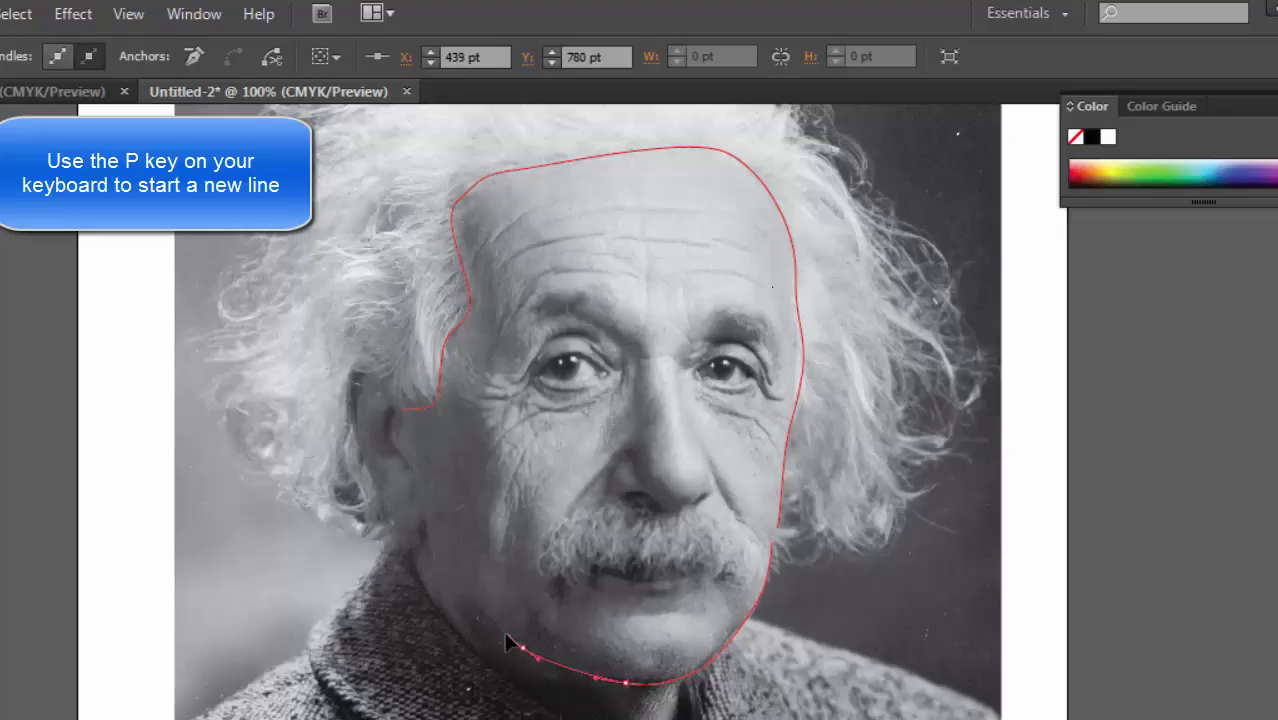
pyautogui.click(512, 640)
pyautogui.click(439, 538)
pyautogui.click(427, 494)
pyautogui.click(420, 455)
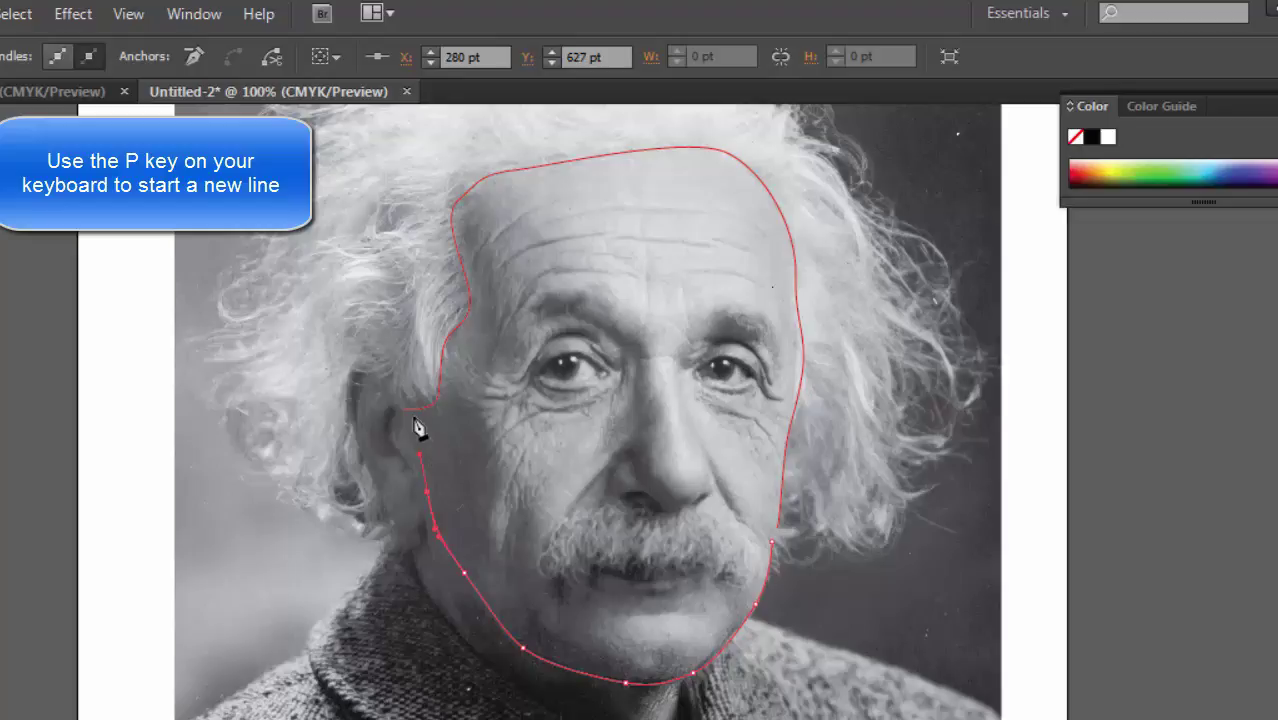
pyautogui.click(411, 420)
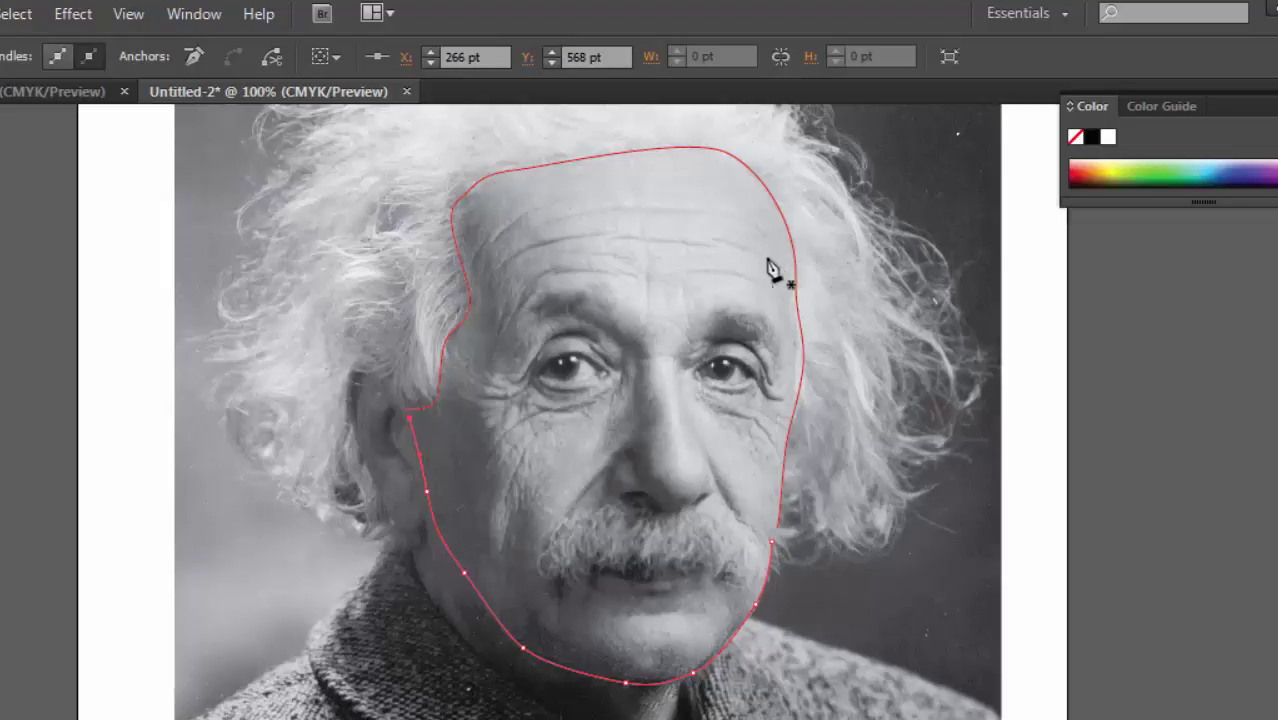
# Step: Trace a curved forehead wrinkle line running leftward across the brow
pyautogui.moveTo(763, 259); pyautogui.dragTo(614, 238)
pyautogui.click(715, 238)
pyautogui.click(611, 234)
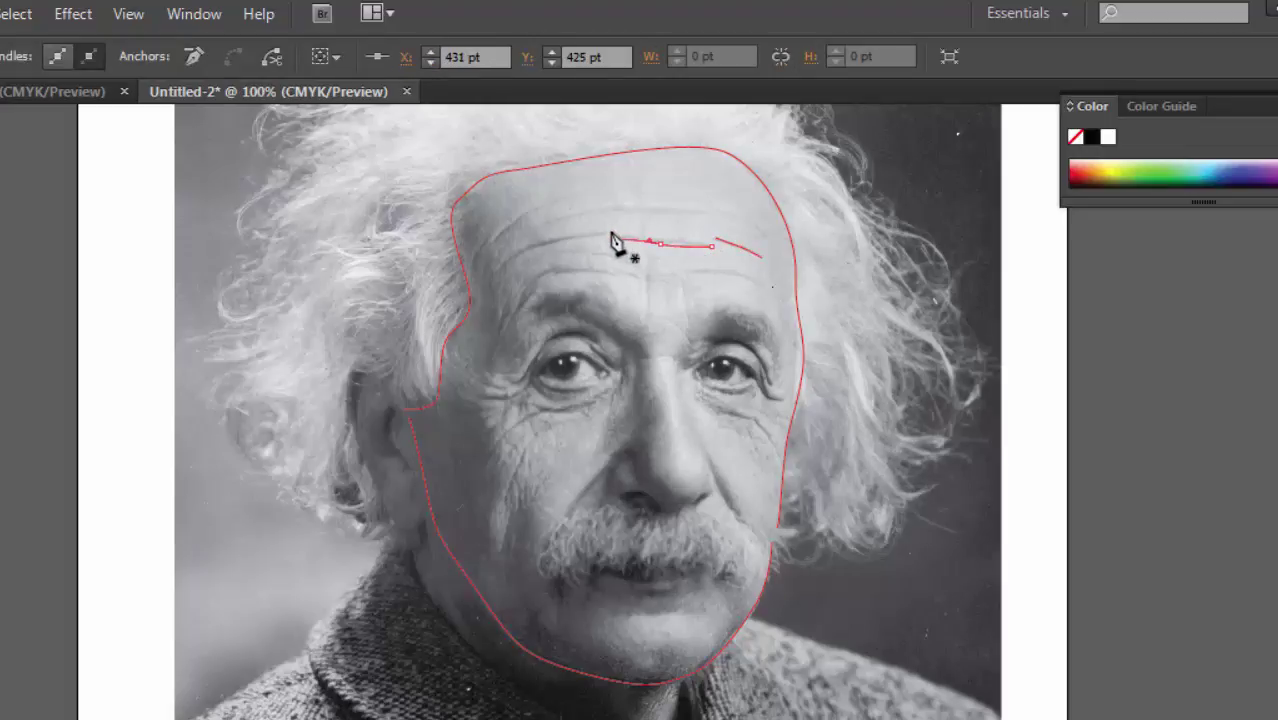
pyautogui.click(506, 268)
# Step: Trace an arc over the left eyelid, redoing the first attempt
pyautogui.click(538, 376)
pyautogui.click(574, 358)
pyautogui.moveTo(577, 356); pyautogui.dragTo(611, 372)
pyautogui.press('v')
pyautogui.press('p')
pyautogui.hotkey('ctrl', 'z')
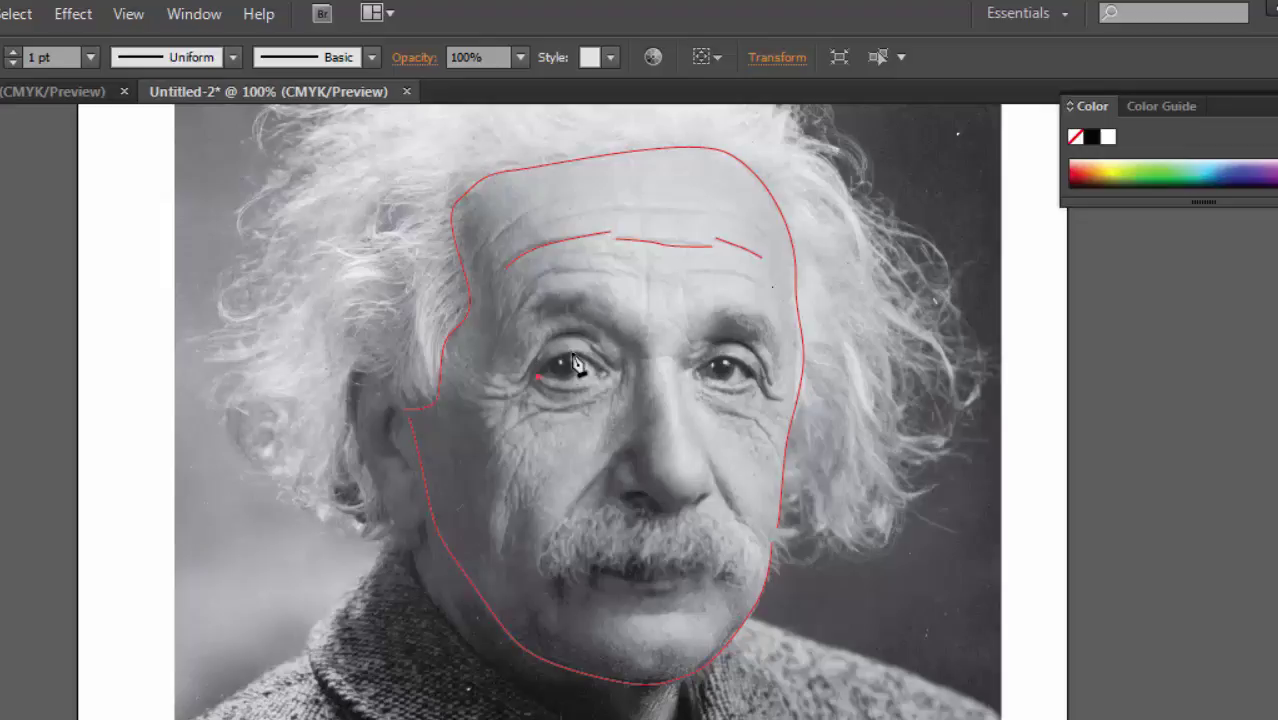
pyautogui.moveTo(576, 362); pyautogui.dragTo(597, 353)
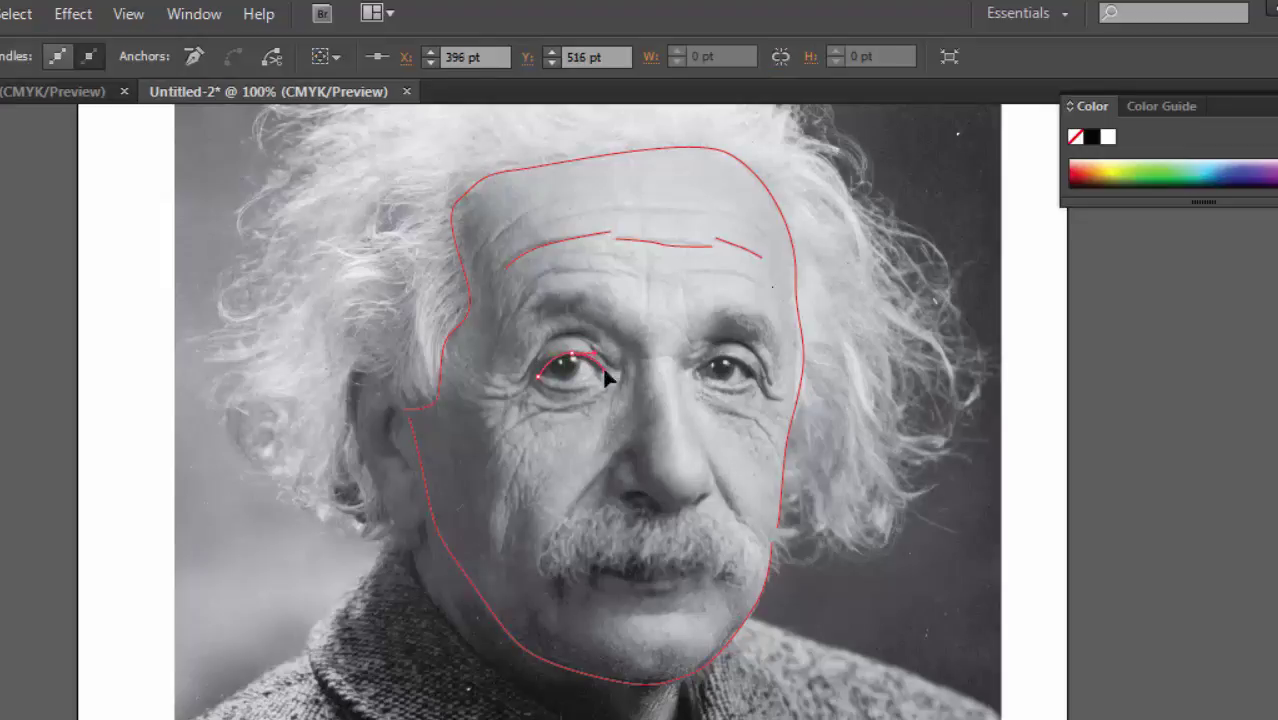
pyautogui.click(604, 371)
# Step: Draw a curved hair strand from the forehead outline up into the hair
pyautogui.scroll(4, 636, 393)
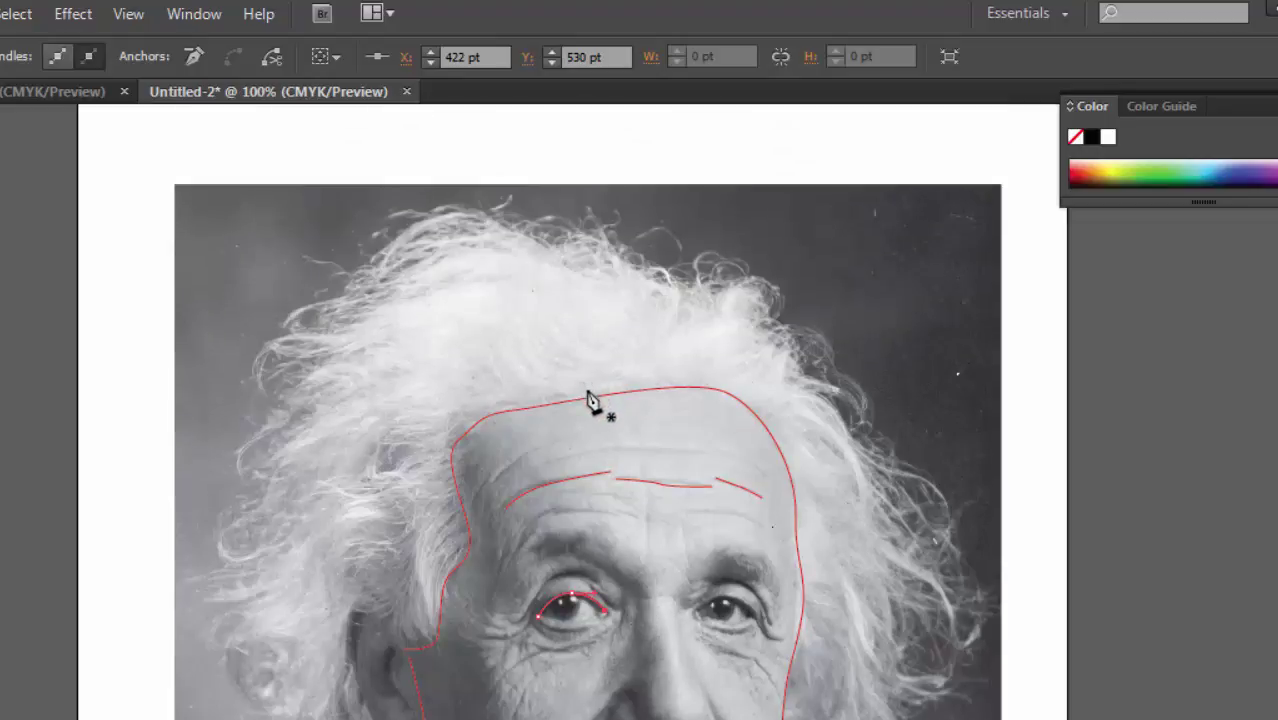
pyautogui.click(588, 391)
pyautogui.click(541, 357)
pyautogui.click(516, 326)
pyautogui.moveTo(500, 285); pyautogui.dragTo(378, 262)
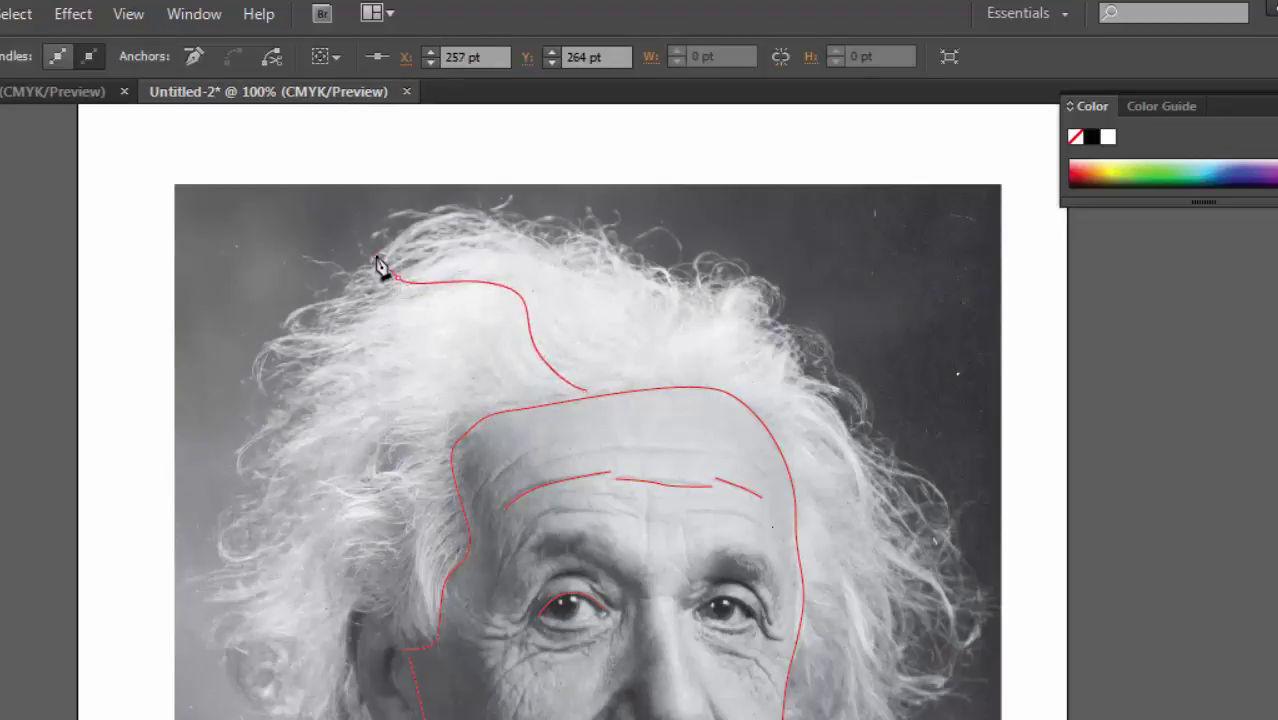
pyautogui.click(377, 261)
# Step: In the finished Einstein document, show Layer 2's lines and the Layer 1 photo, zoomed on the face
pyautogui.click(55, 91)
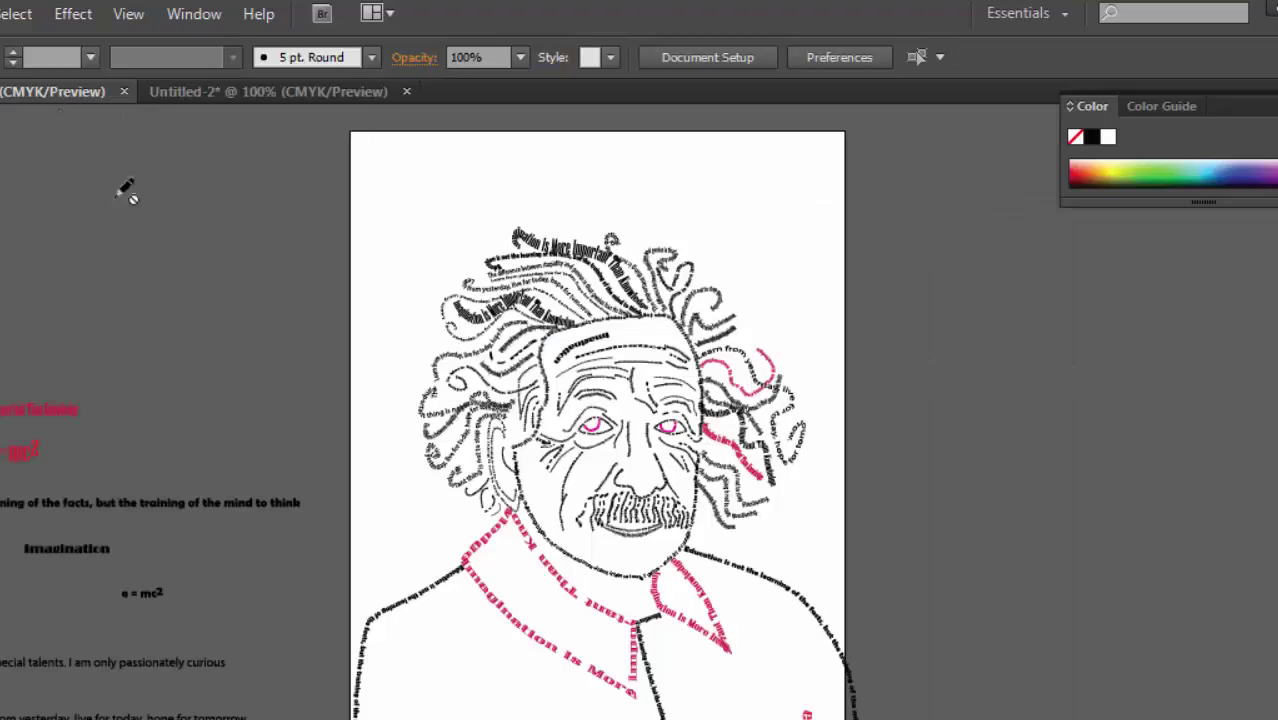
pyautogui.press('F7')
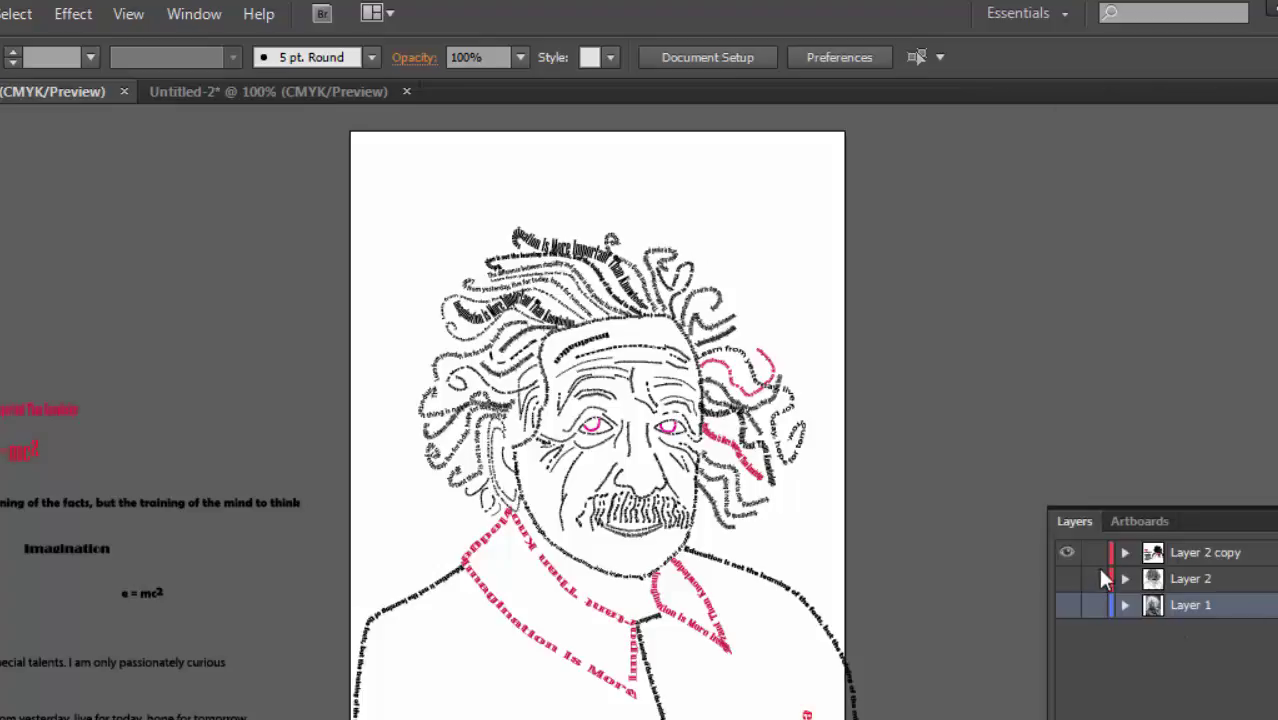
pyautogui.hotkey('ctrl', 'y')
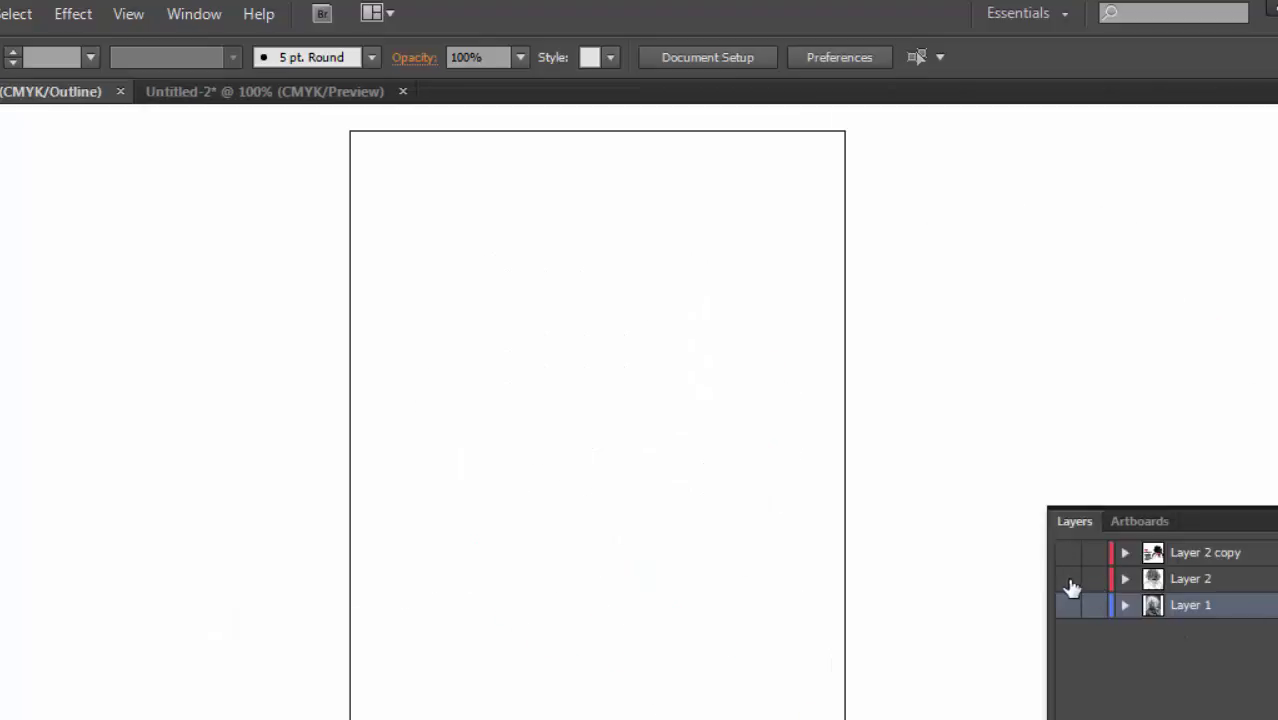
pyautogui.click(1067, 578)
pyautogui.hotkey('ctrl', 'y')
pyautogui.click(1067, 605)
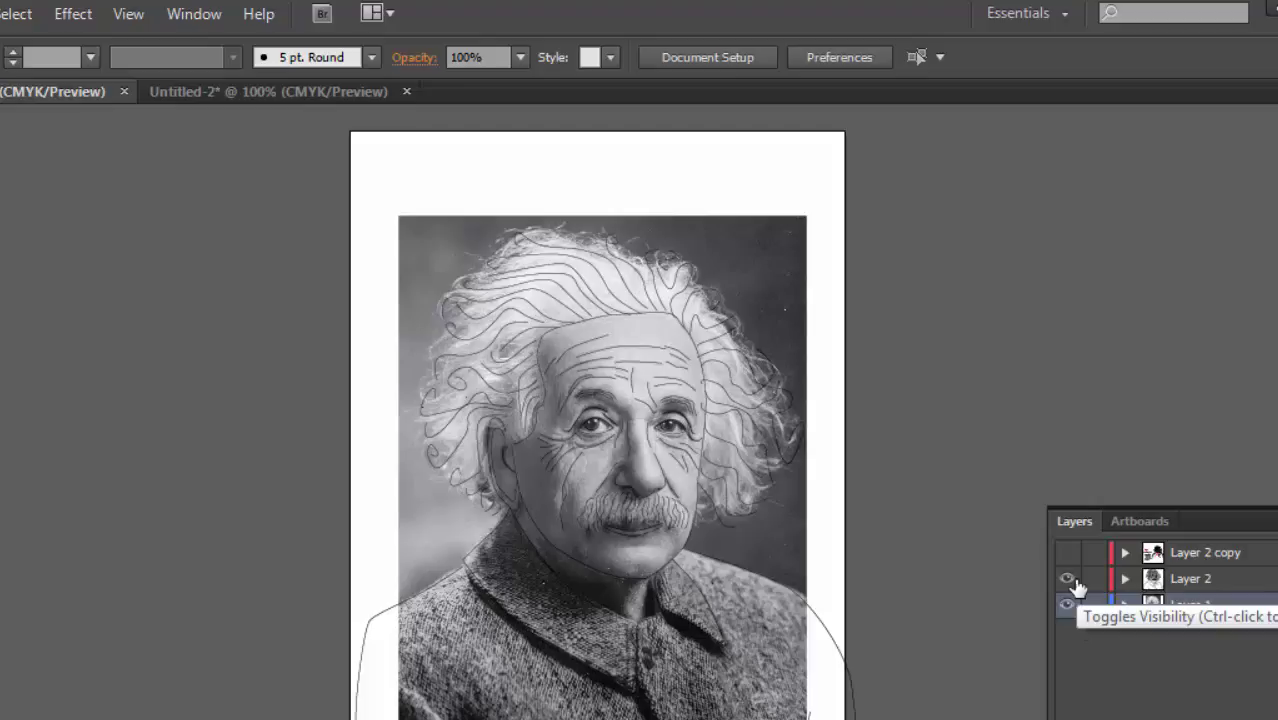
pyautogui.hotkey('ctrl', '=')
pyautogui.hotkey('ctrl', '=')
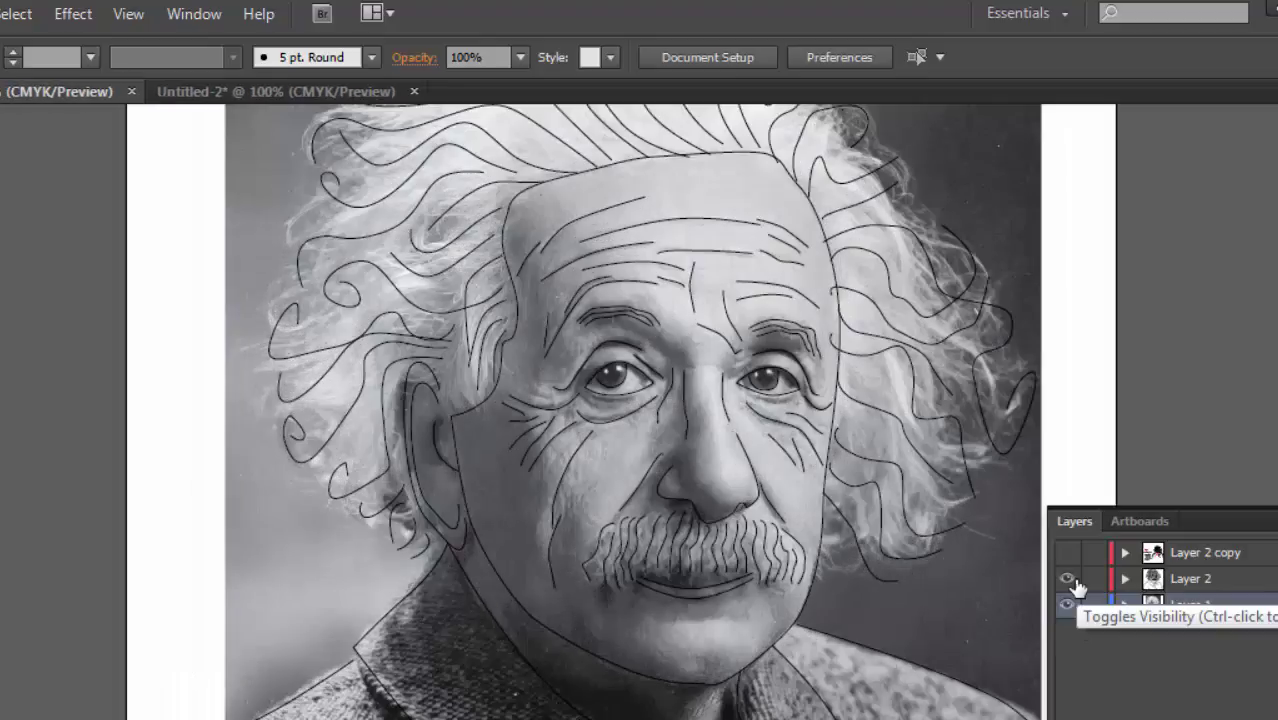
pyautogui.hotkey('ctrl', '=')
pyautogui.scroll(3, 1025, 550)
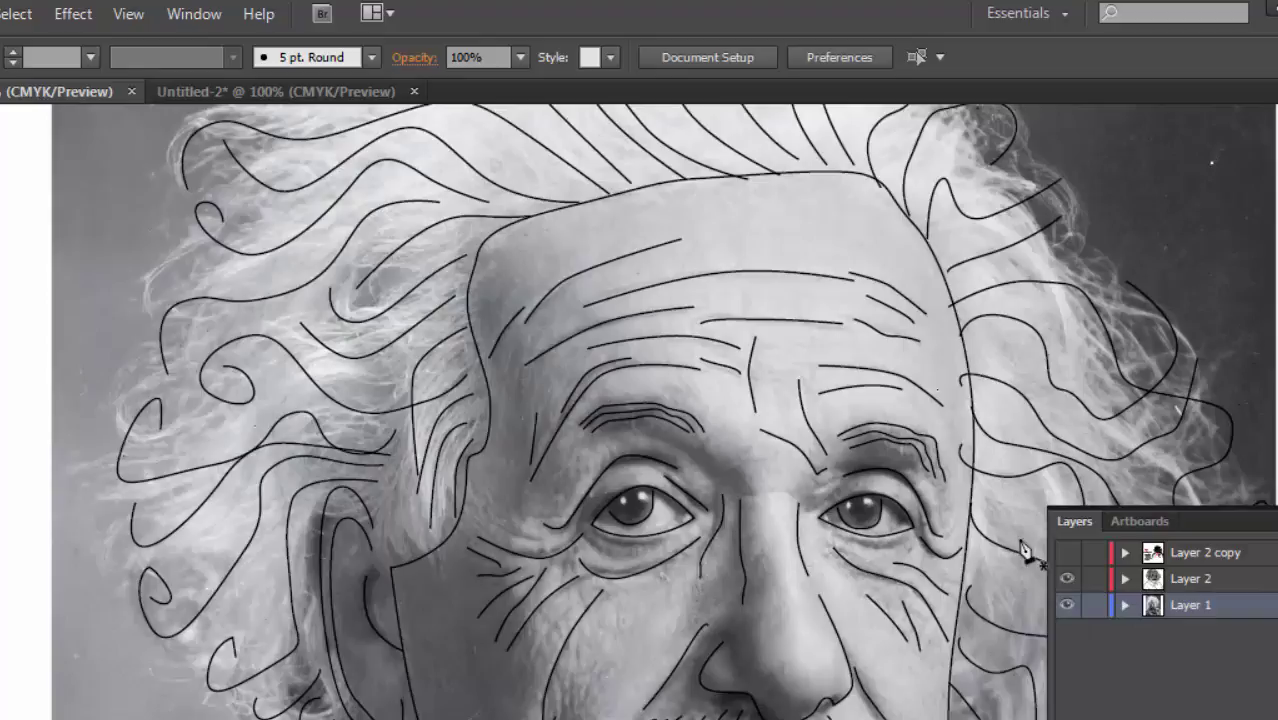
pyautogui.scroll(5, 1025, 550)
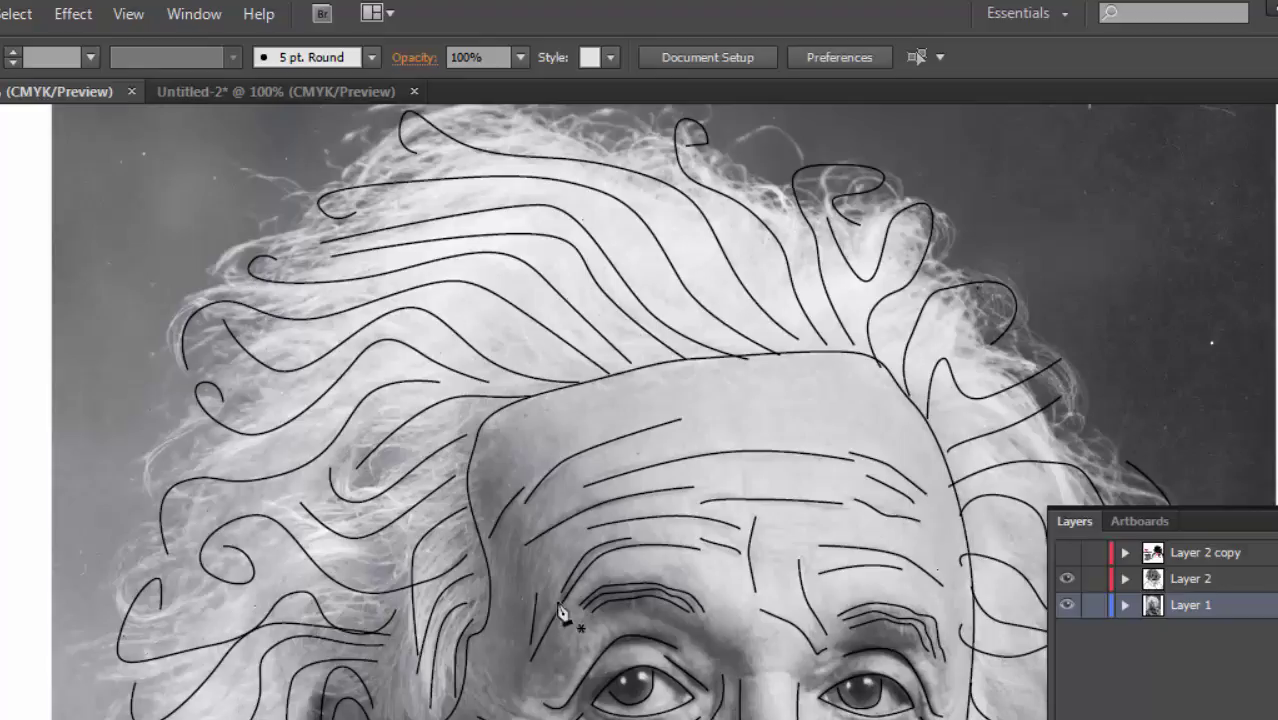
# Step: Toggle layer visibility until only Layer 2's traced lines remain shown
pyautogui.click(1067, 552)
pyautogui.click(1067, 578)
pyautogui.click(1067, 605)
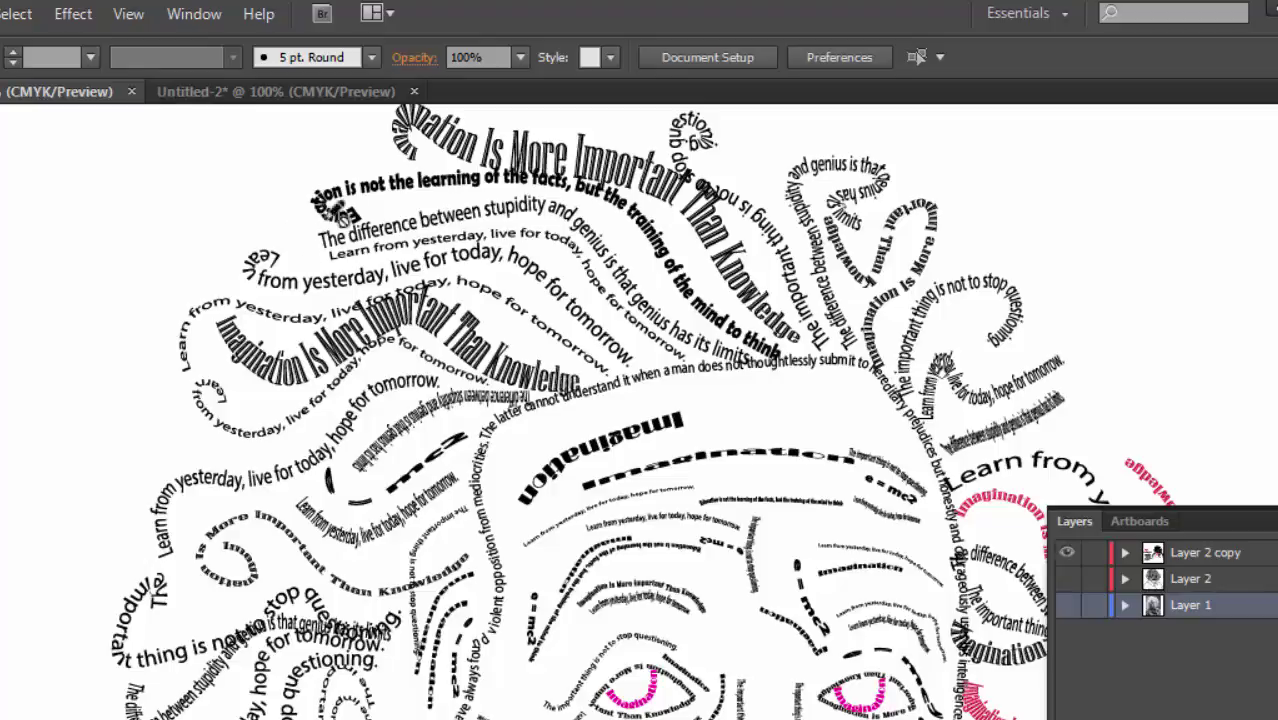
pyautogui.click(1067, 579)
pyautogui.click(1067, 604)
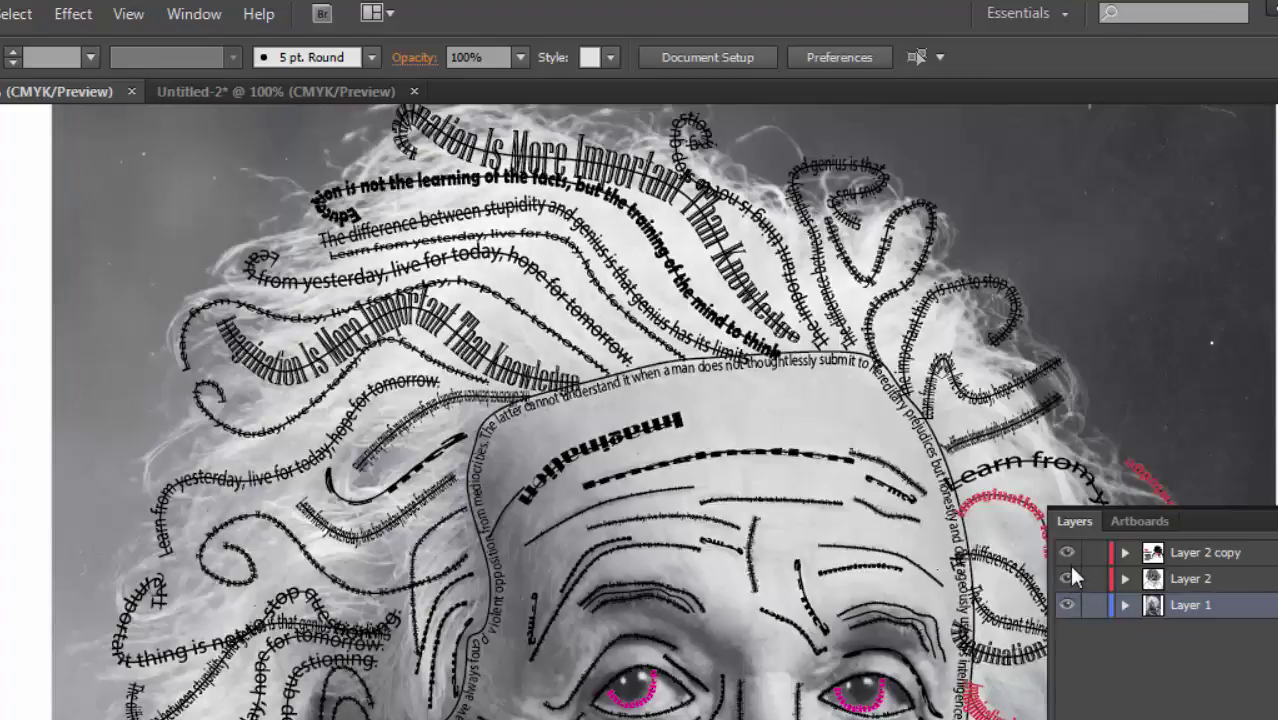
pyautogui.click(1067, 552)
pyautogui.click(1067, 604)
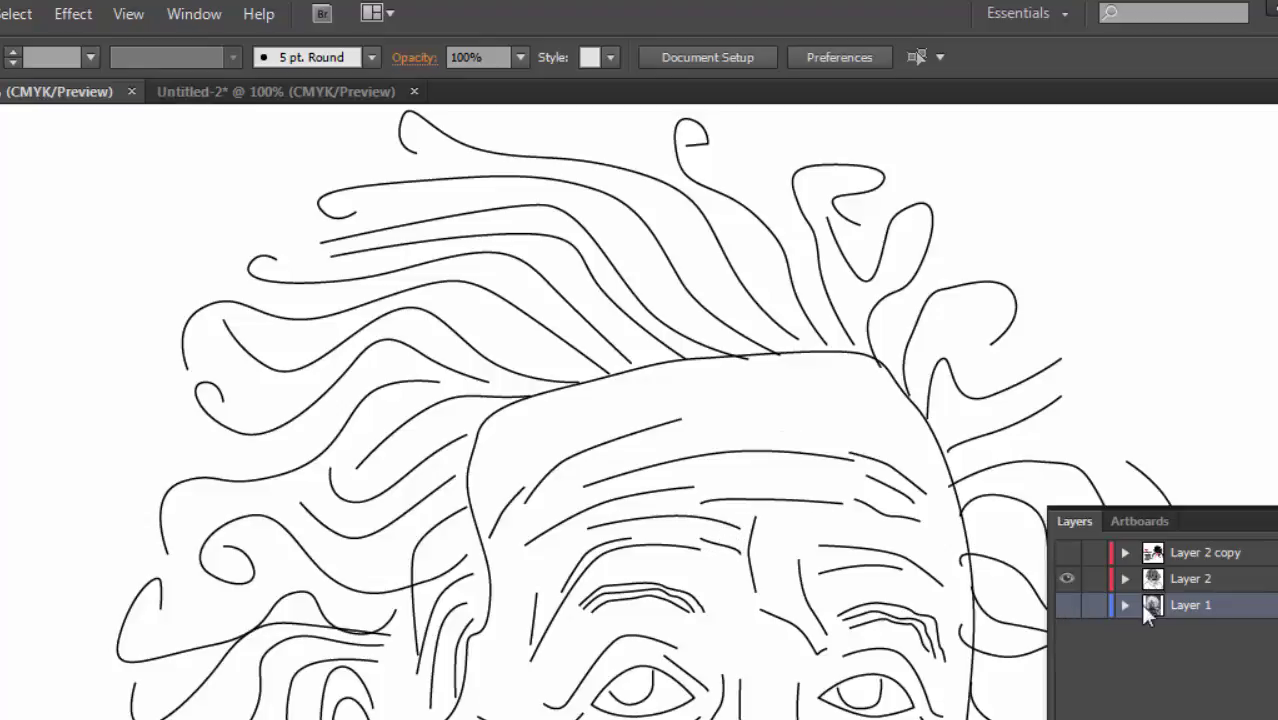
# Step: Duplicate Layer 2 into Layer 2 copy 2 and hide the original Layer 2
pyautogui.click(1198, 579)
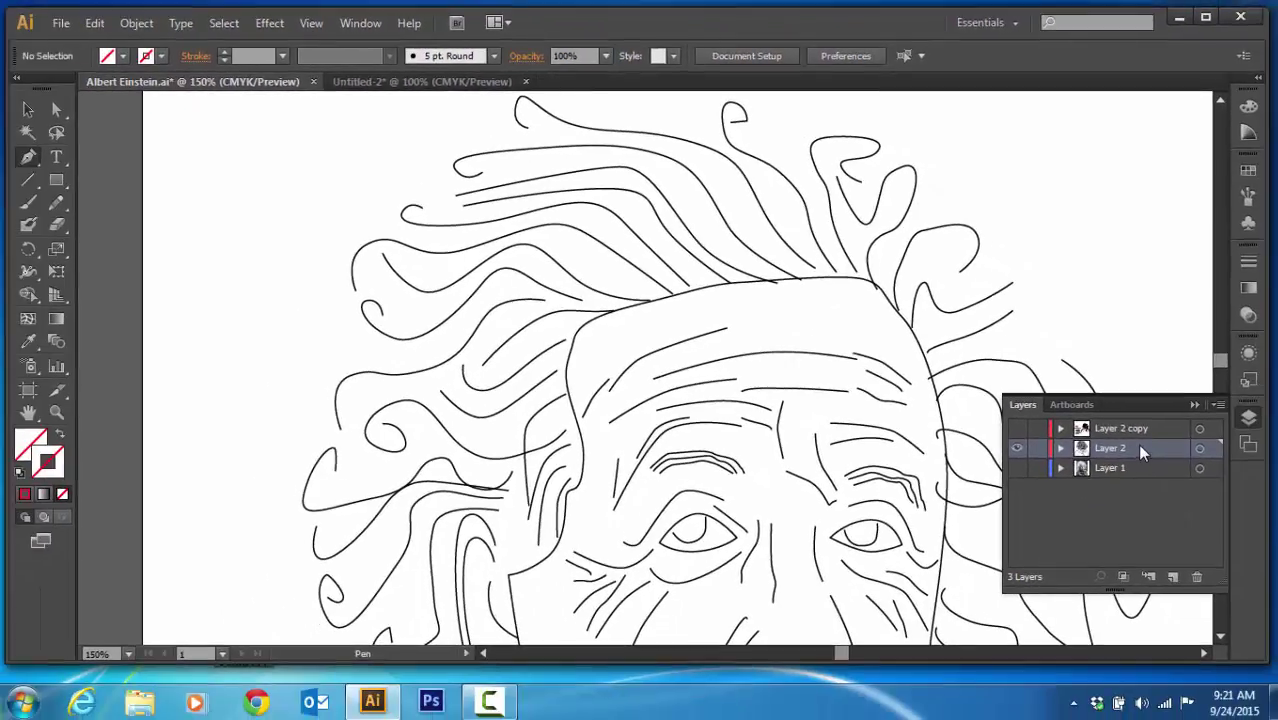
pyautogui.moveTo(1139, 447); pyautogui.dragTo(1172, 579)
pyautogui.moveTo(1107, 520); pyautogui.dragTo(1105, 514)
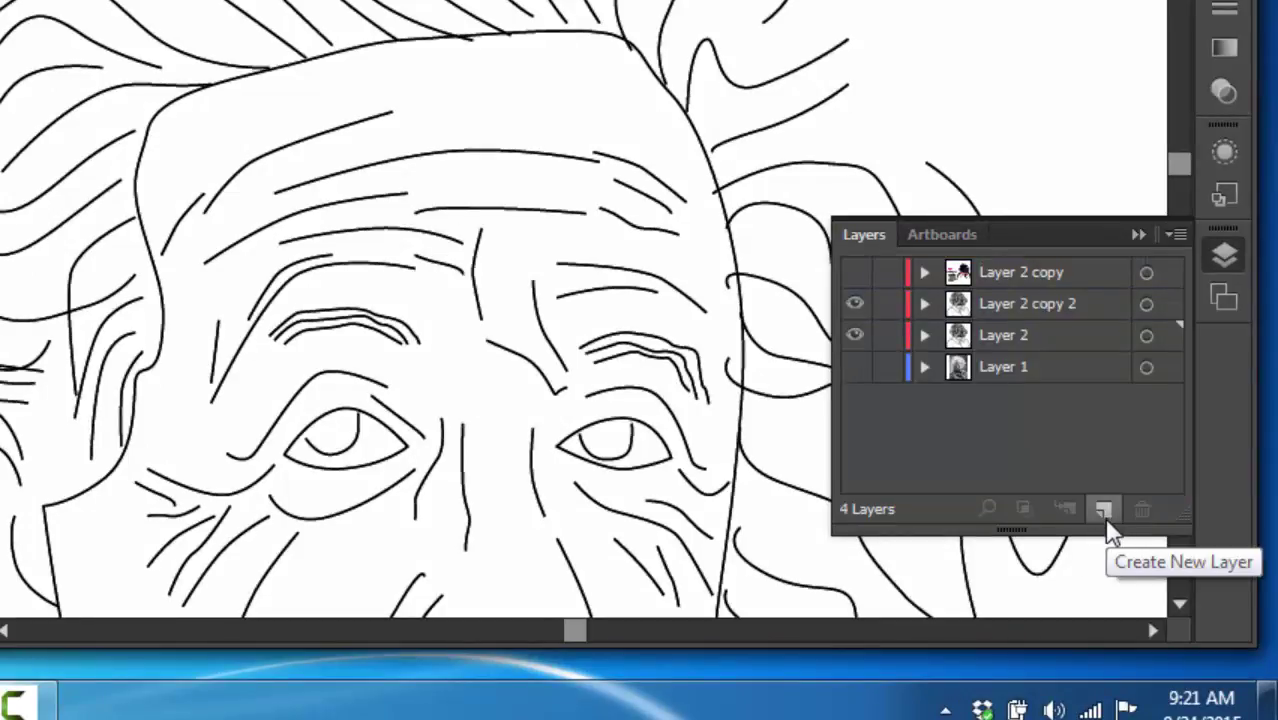
pyautogui.click(854, 336)
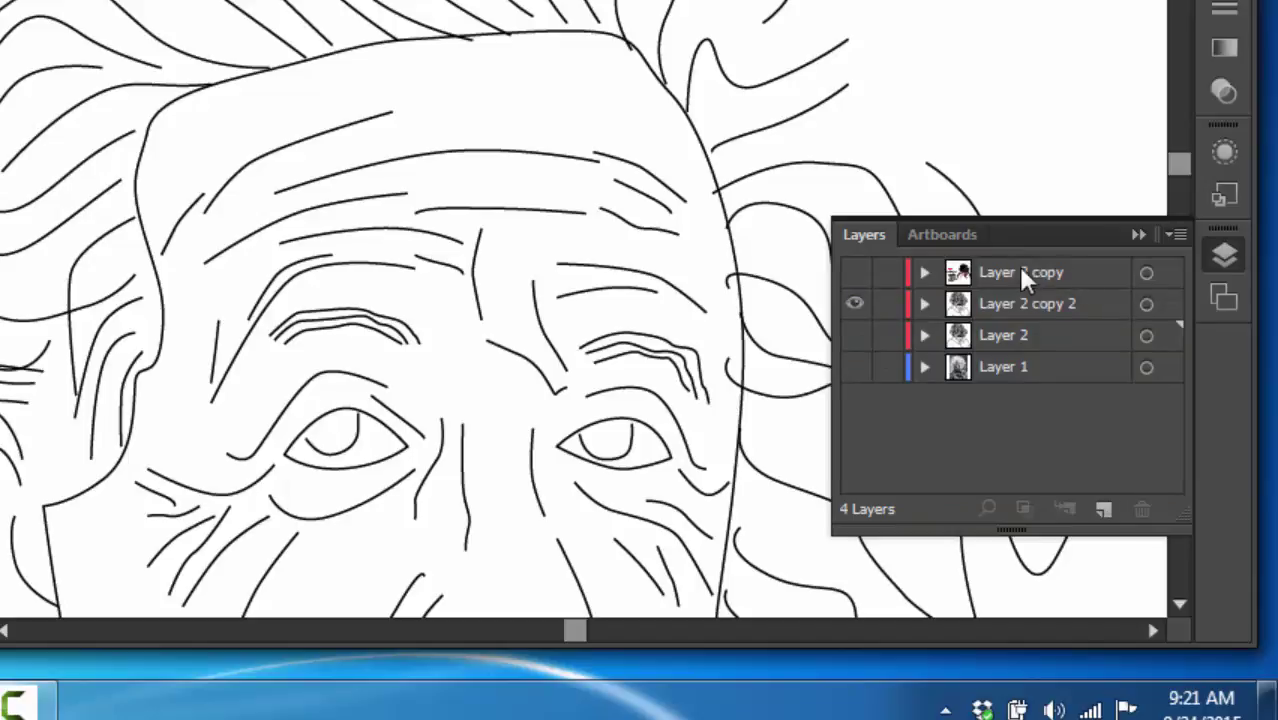
pyautogui.click(855, 272)
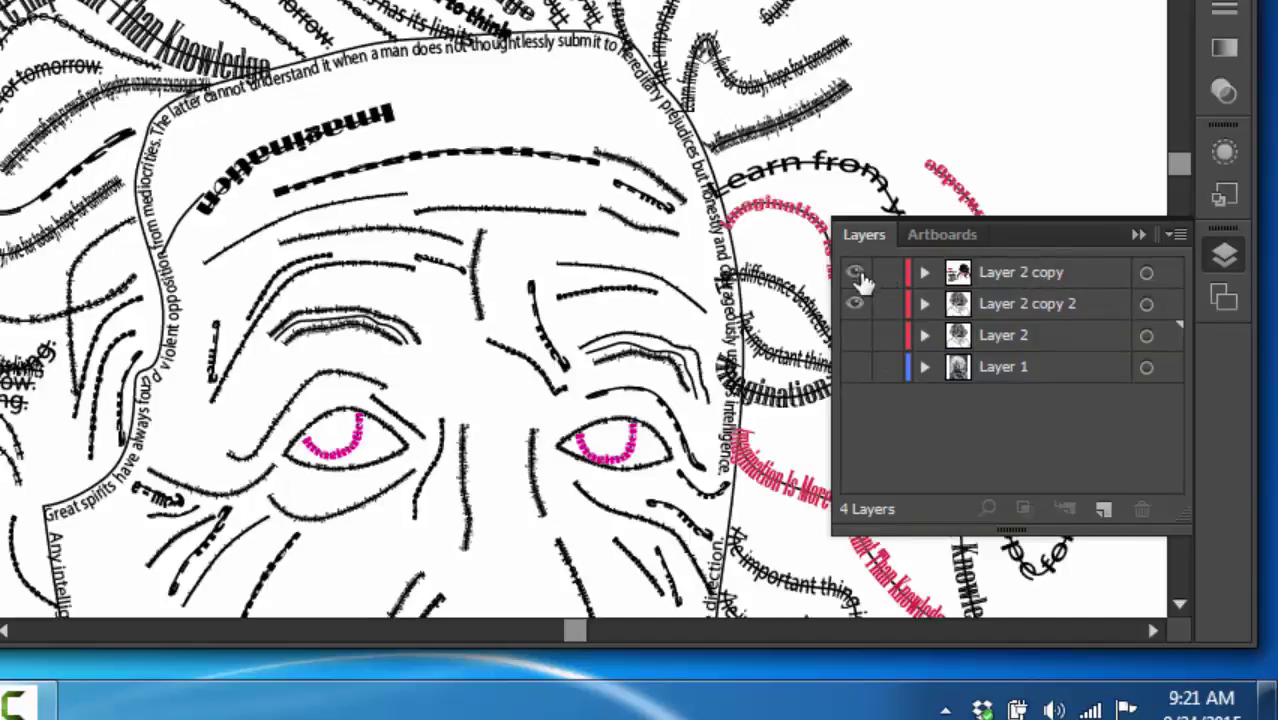
pyautogui.click(855, 272)
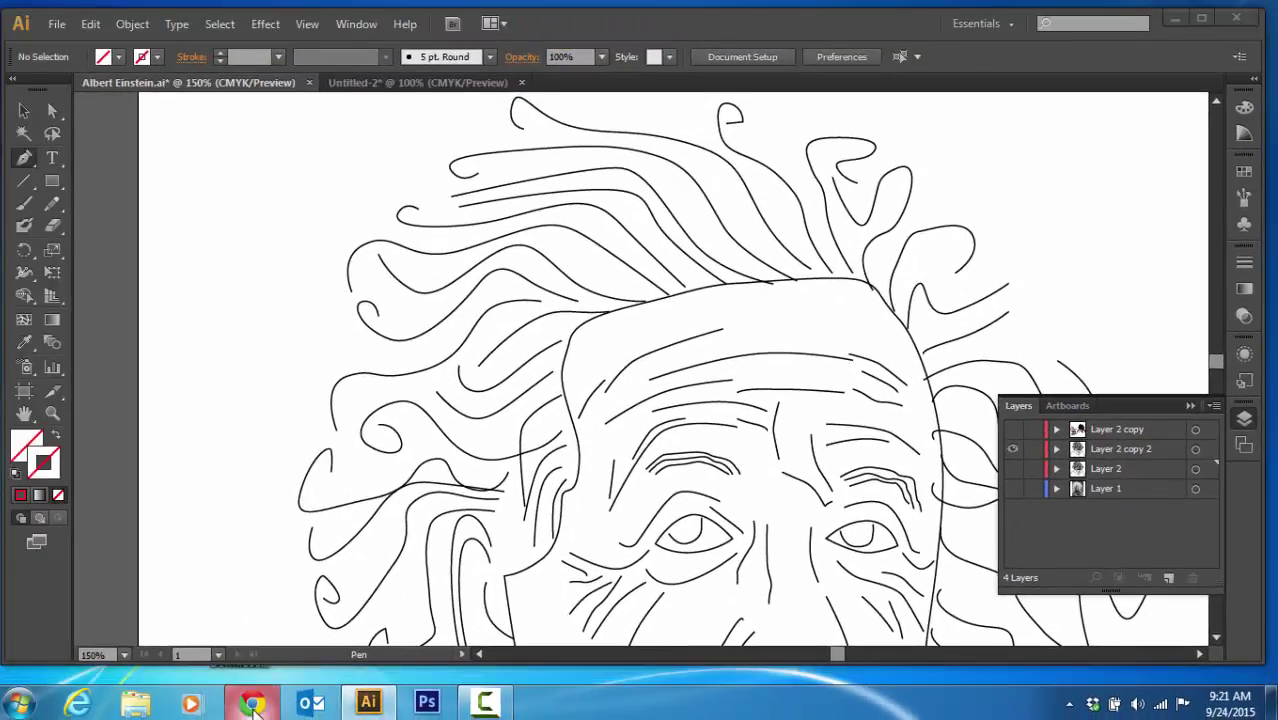
# Step: Search Google in Chrome for 'einstein quotes'
pyautogui.click(253, 705)
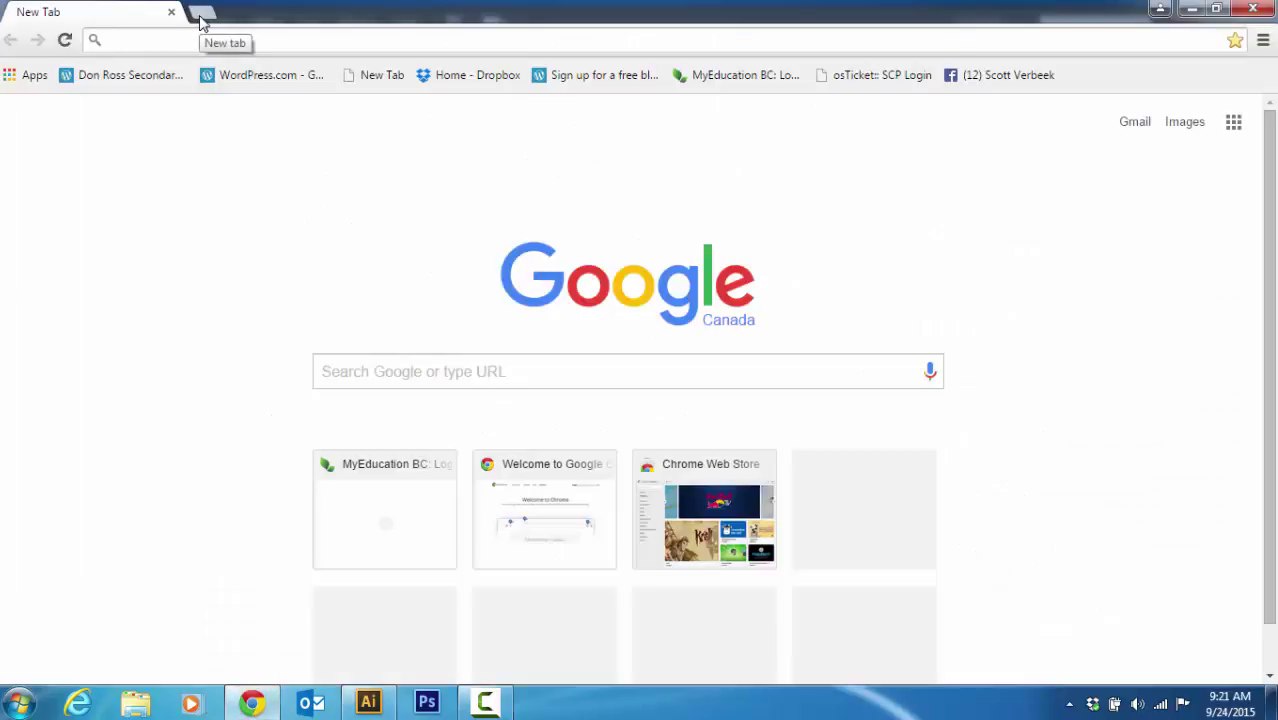
pyautogui.click(435, 374)
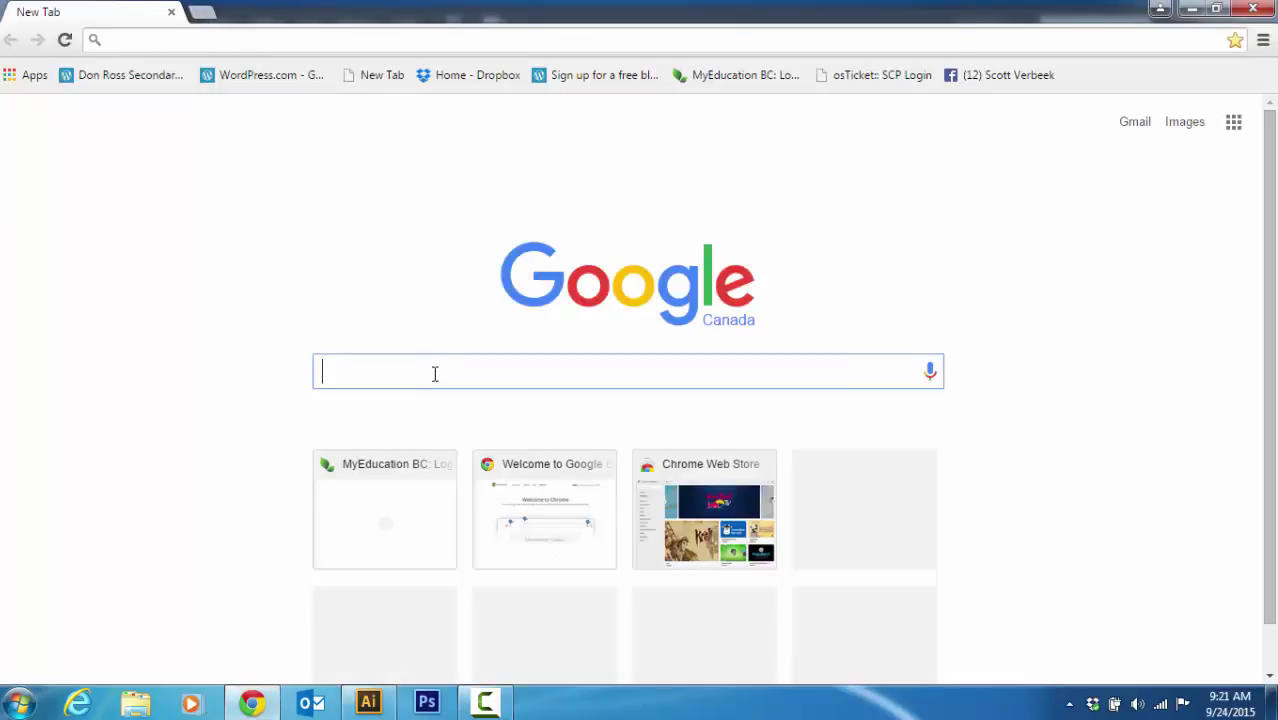
pyautogui.write('ein')
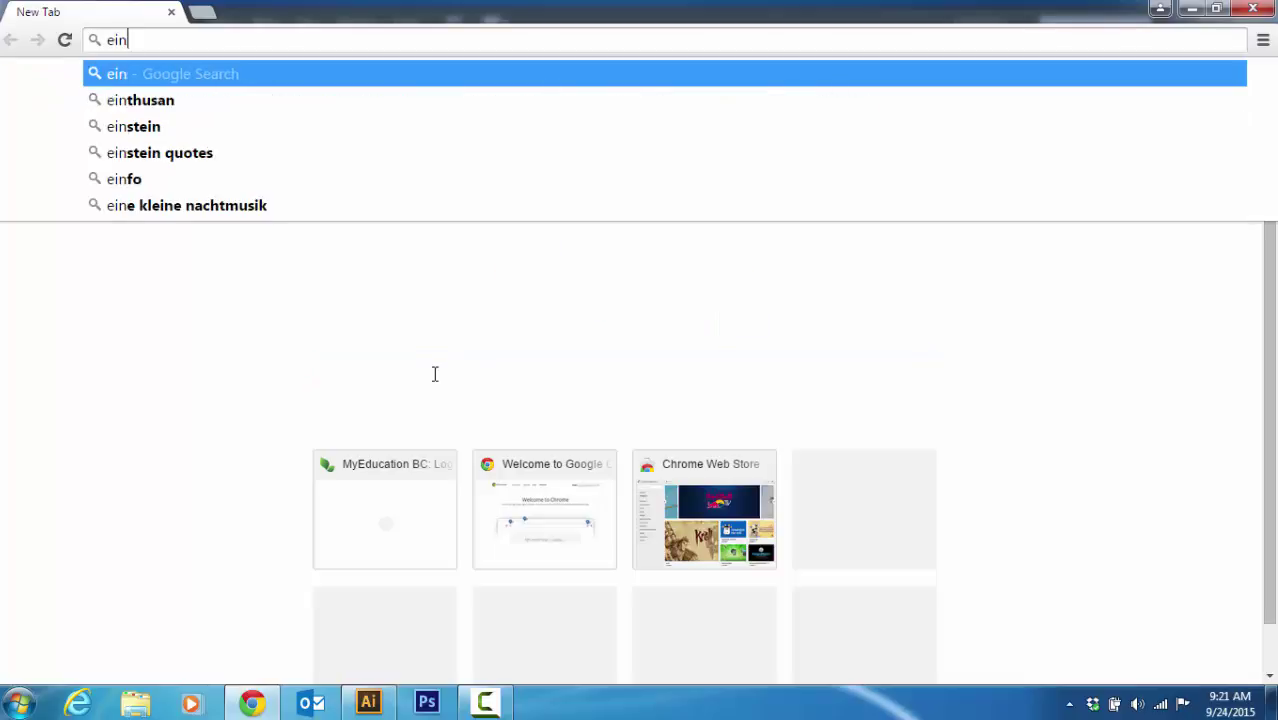
pyautogui.write('stein')
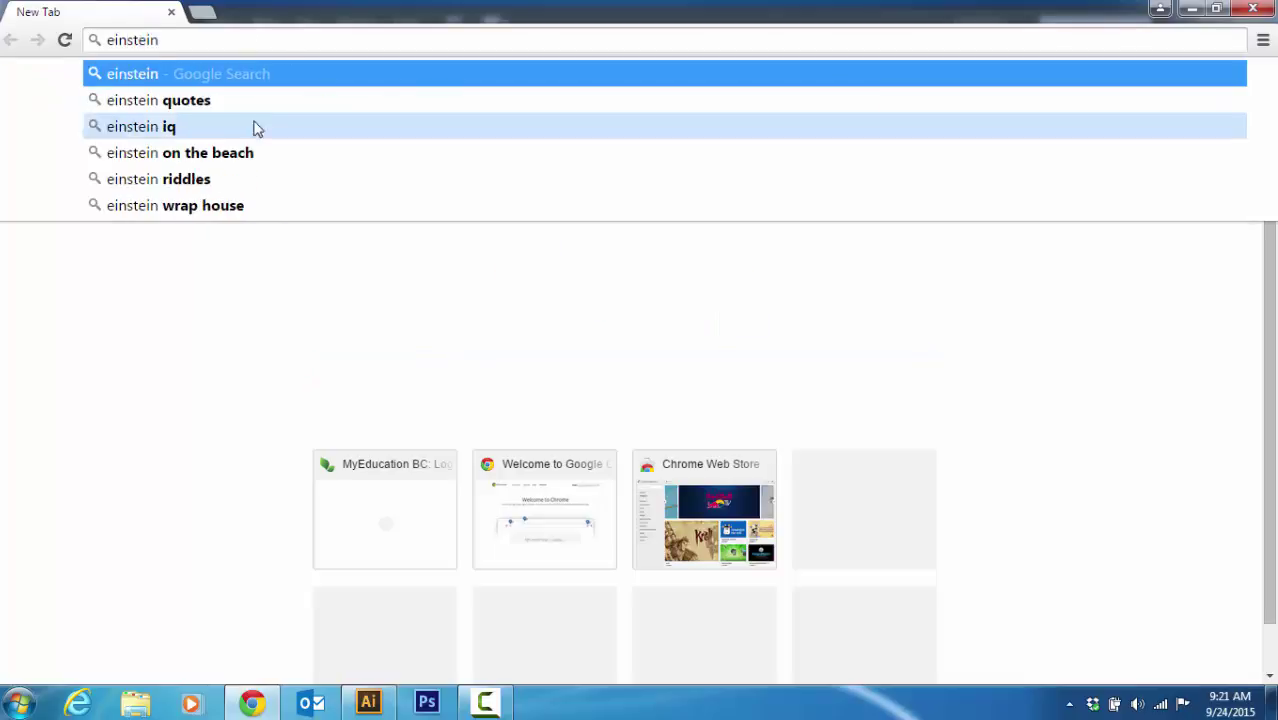
pyautogui.click(211, 103)
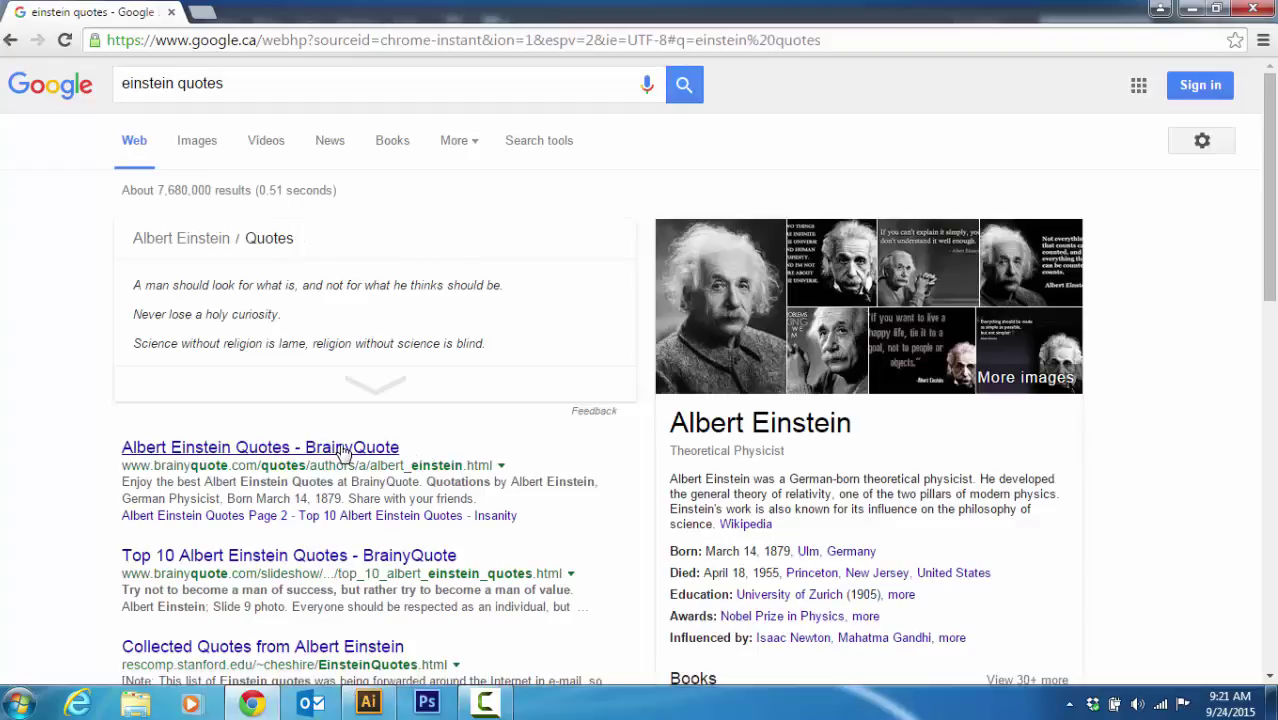
# Step: Look over the BrainyQuote Top 10 page, go back, and open Stanford's Collected Quotes page
pyautogui.click(430, 516)
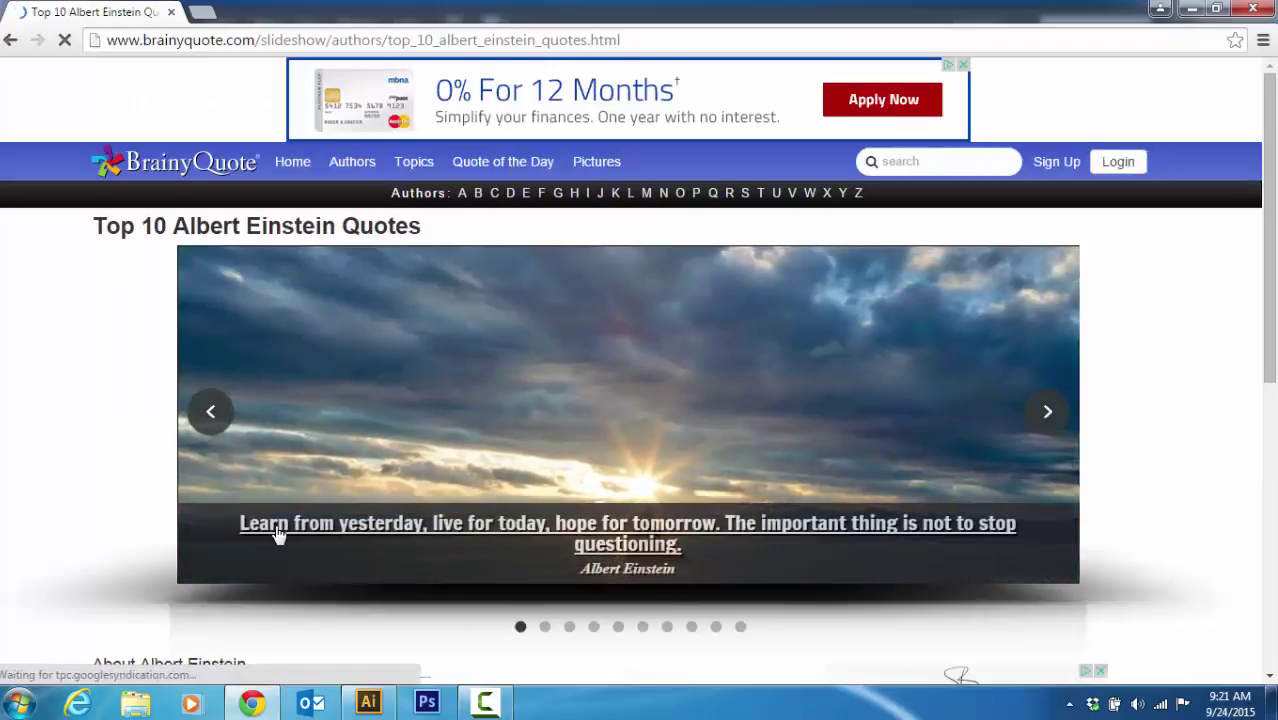
pyautogui.scroll(-3, 374, 532)
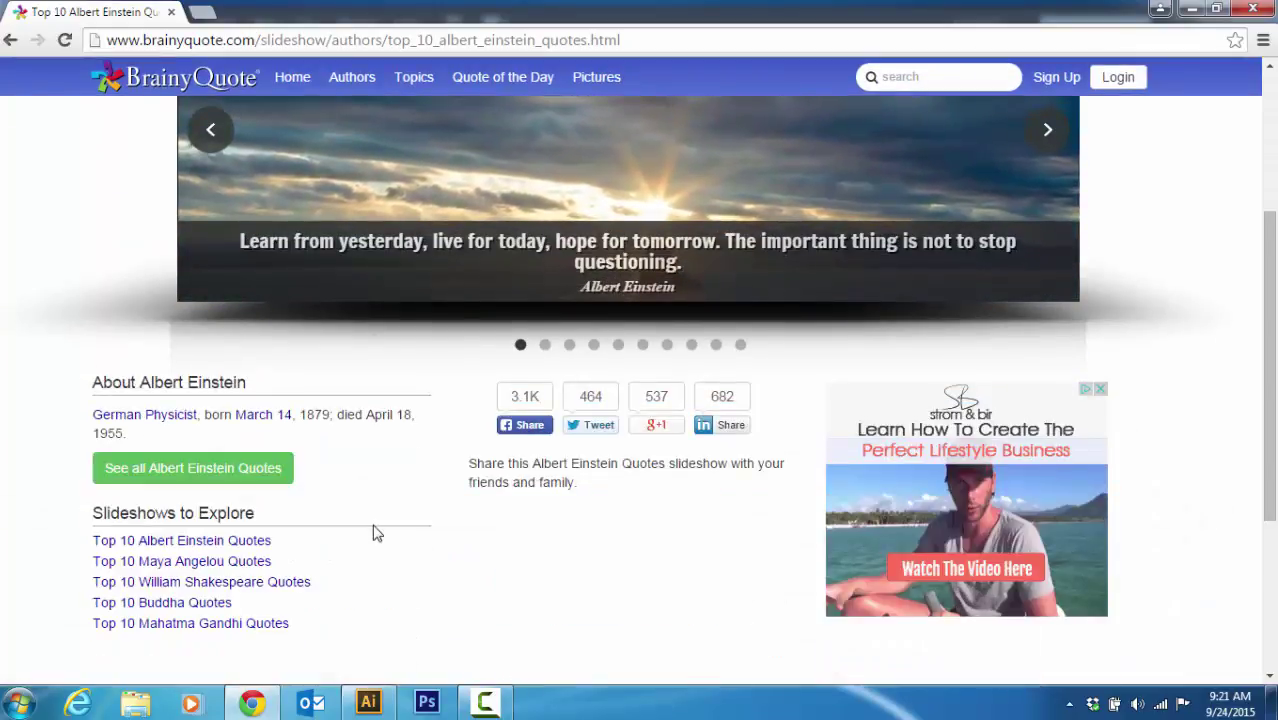
pyautogui.scroll(3, 356, 530)
pyautogui.click(10, 40)
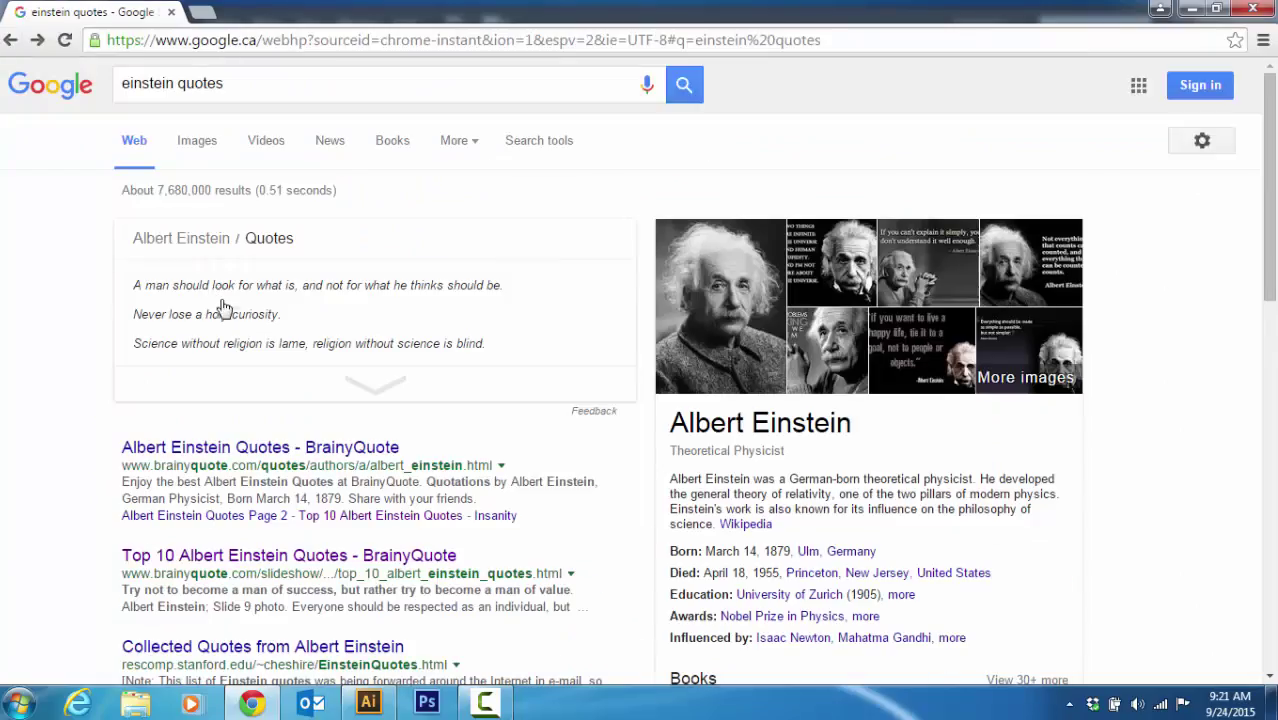
pyautogui.scroll(-2, 222, 308)
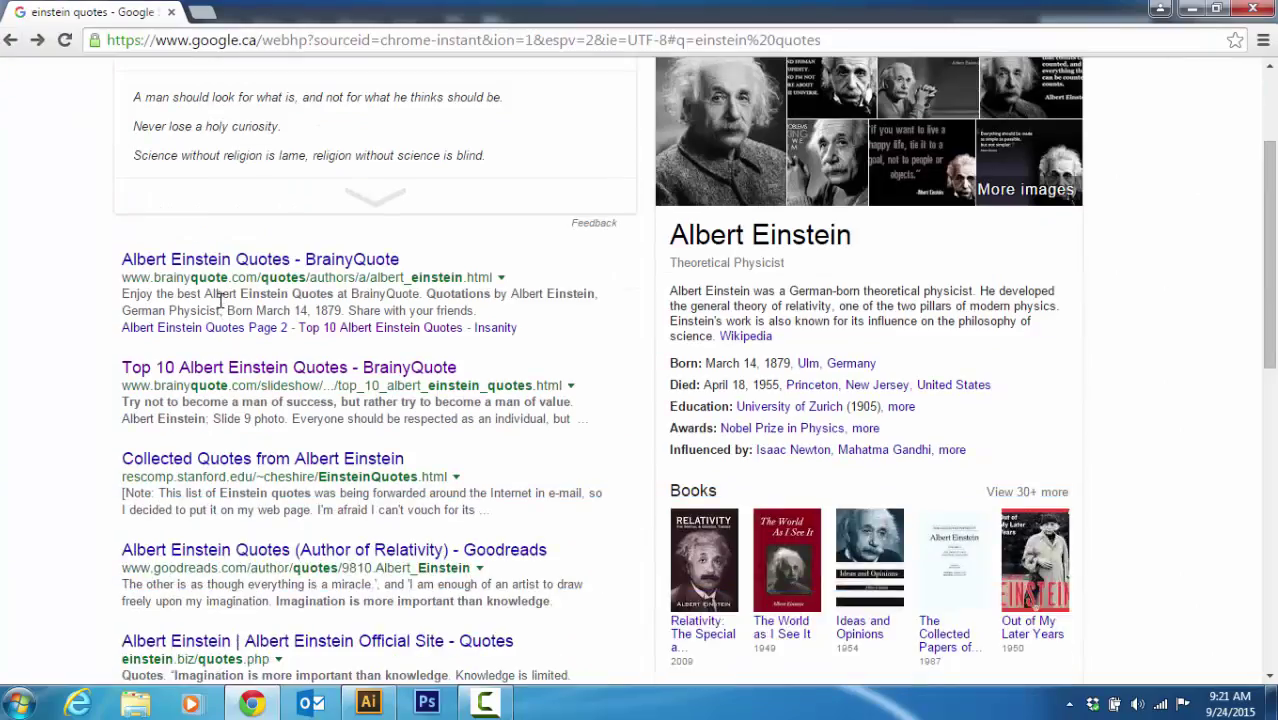
pyautogui.click(287, 459)
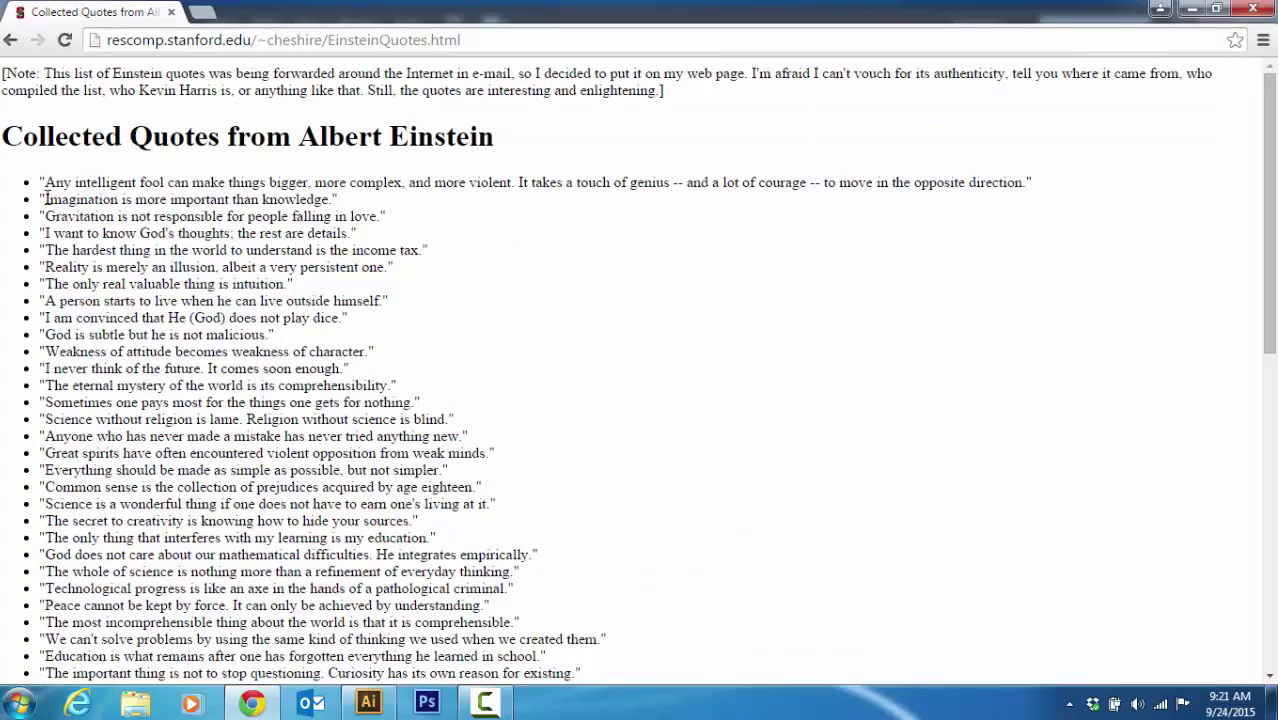
# Step: Select the quote 'Imagination is more important than knowledge' and return to Illustrator
pyautogui.moveTo(45, 199); pyautogui.dragTo(328, 202)
pyautogui.hotkey('ctrl', 'c')
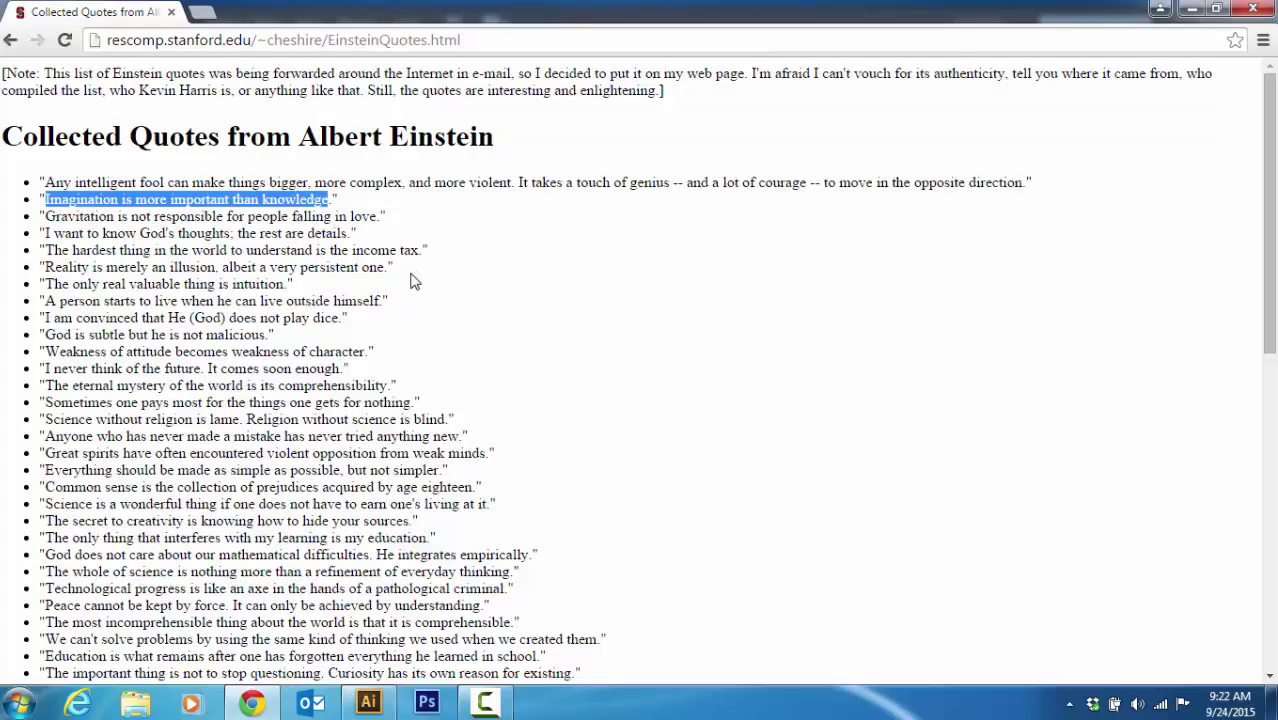
pyautogui.click(368, 703)
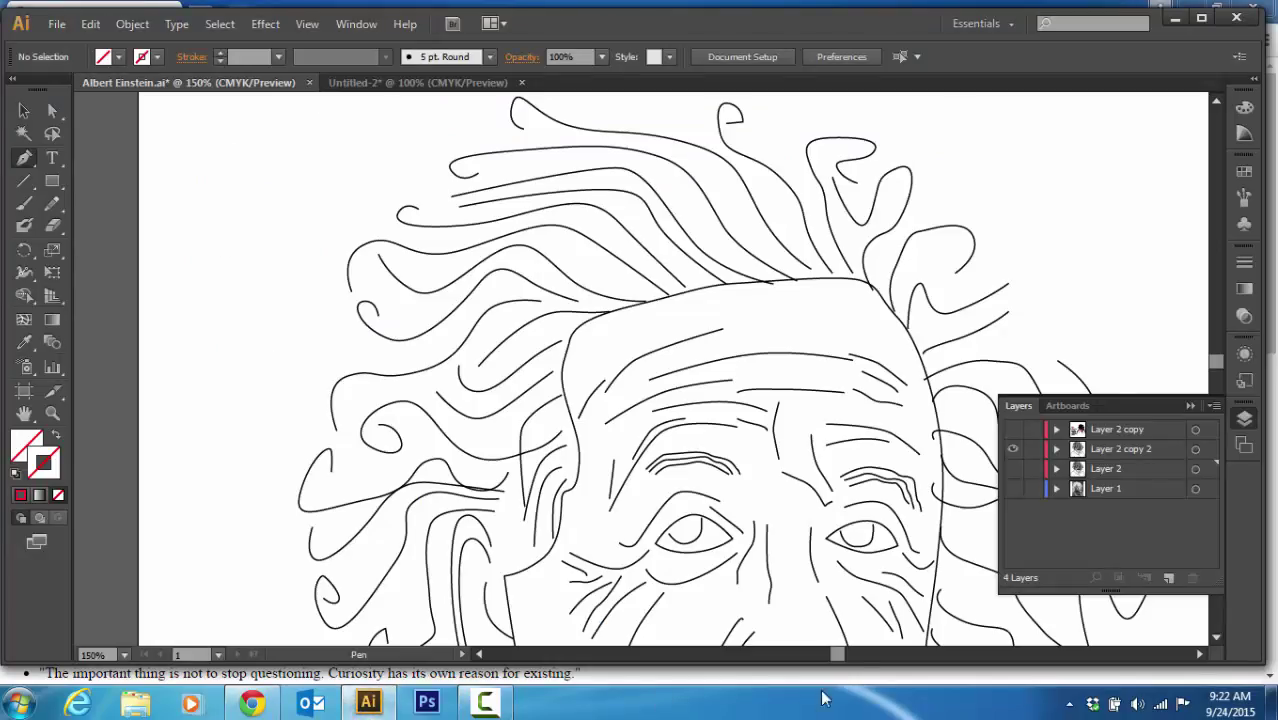
# Step: Paste 'Imagination is more important than knowledge' into a new text area on Layer 2 copy 2, then select it
pyautogui.moveTo(843, 660); pyautogui.dragTo(827, 660)
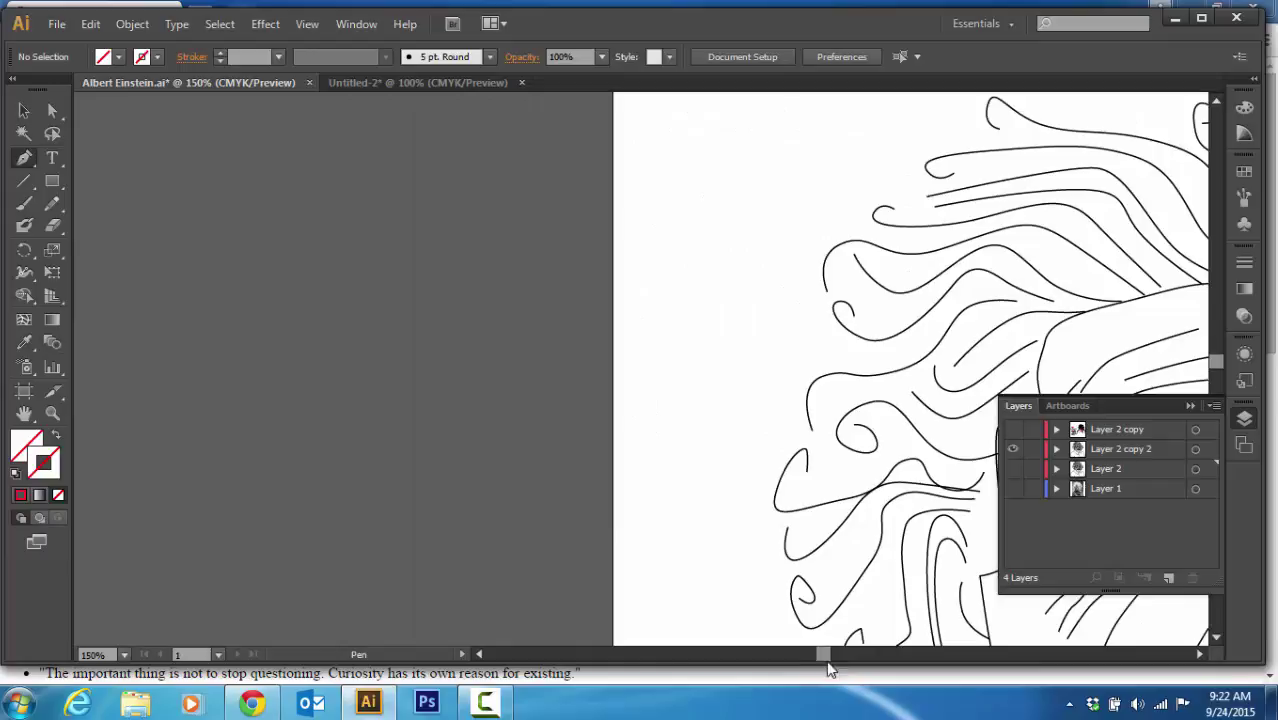
pyautogui.click(52, 158)
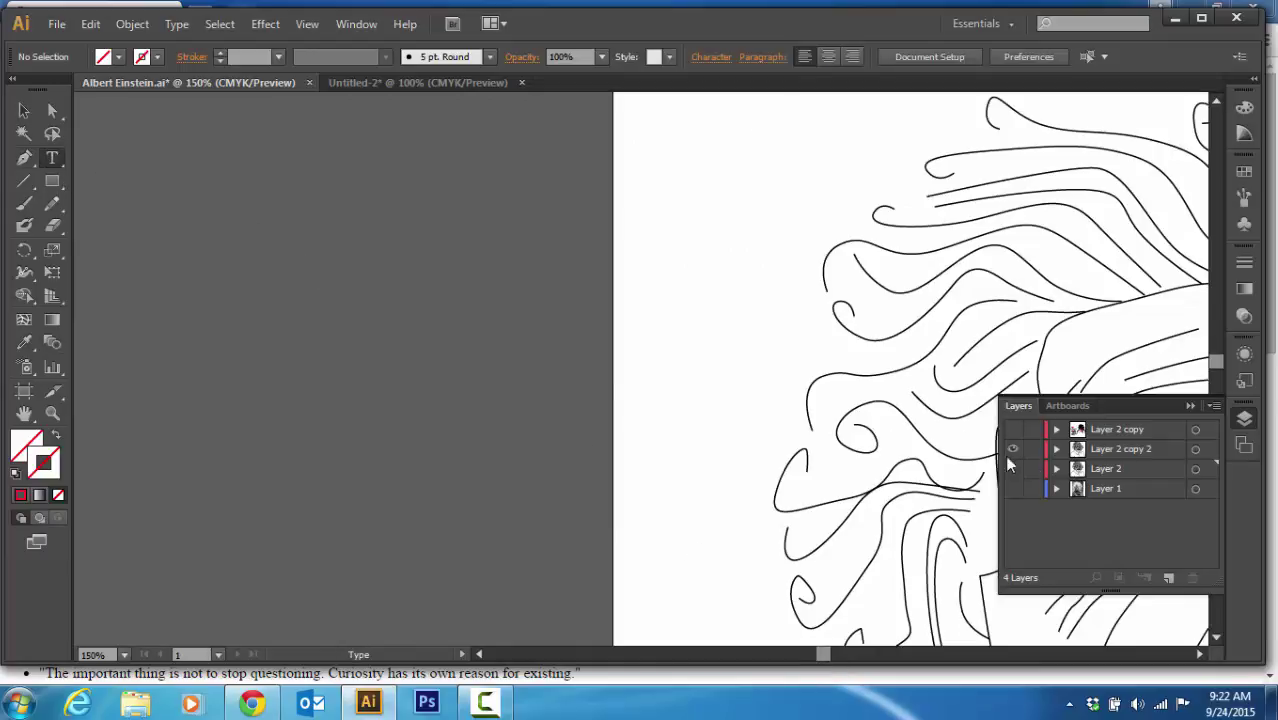
pyautogui.click(1113, 452)
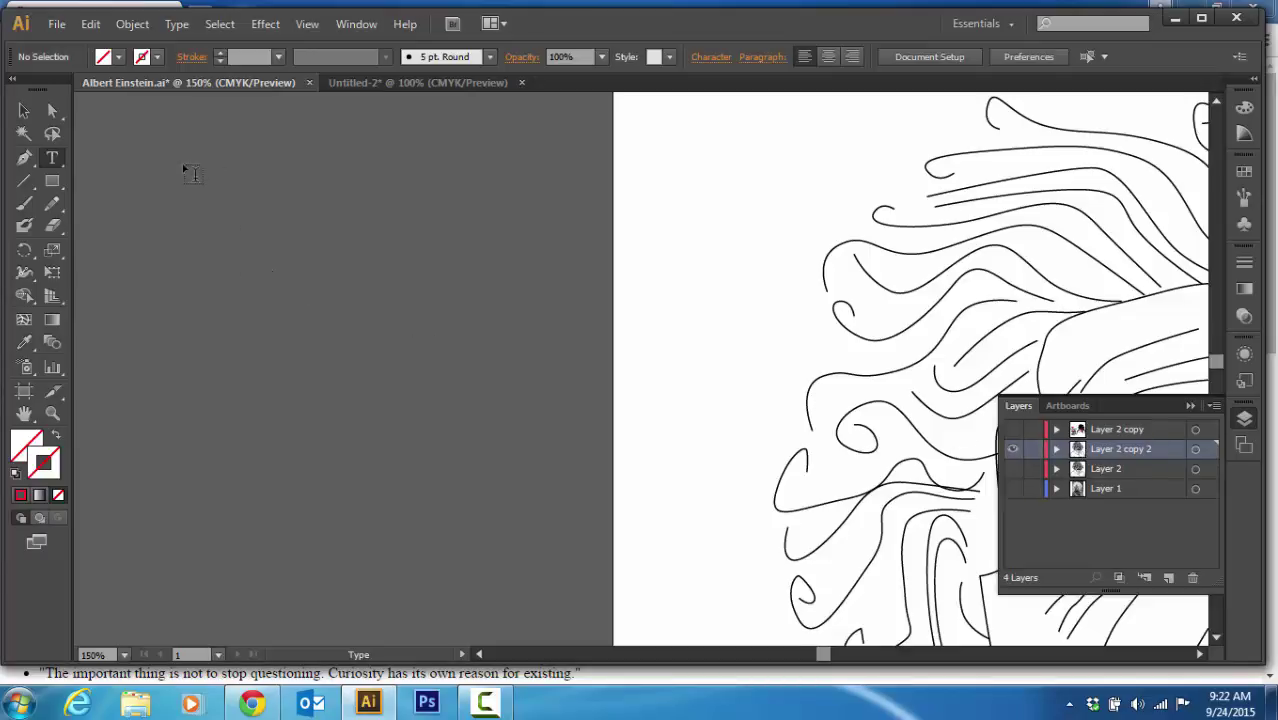
pyautogui.moveTo(530, 245); pyautogui.dragTo(739, 224)
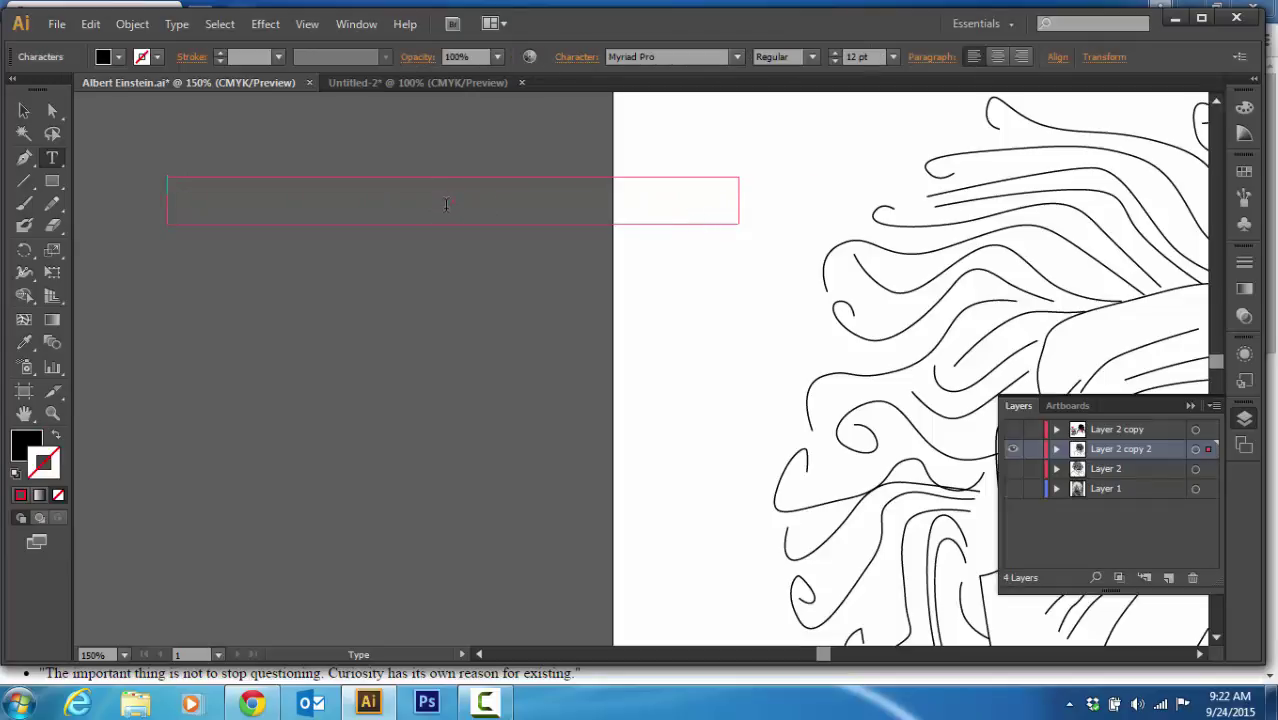
pyautogui.hotkey('ctrl', 'v')
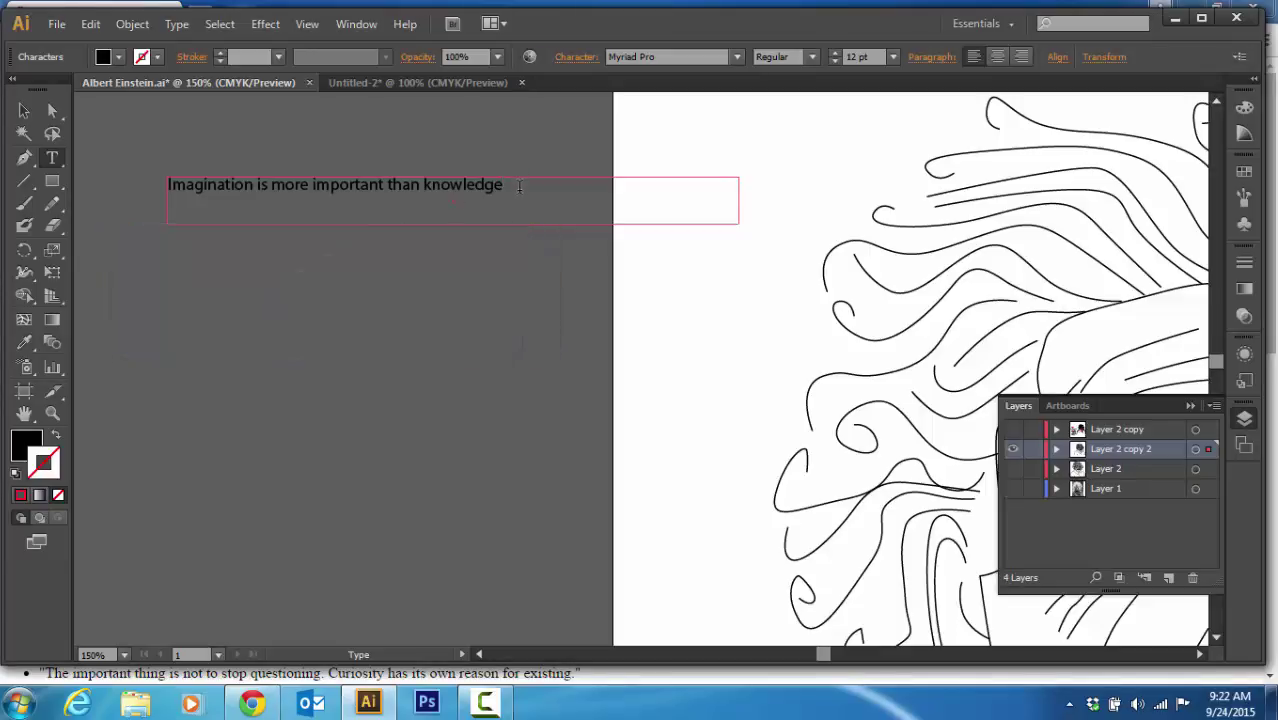
pyautogui.moveTo(521, 186); pyautogui.dragTo(156, 181)
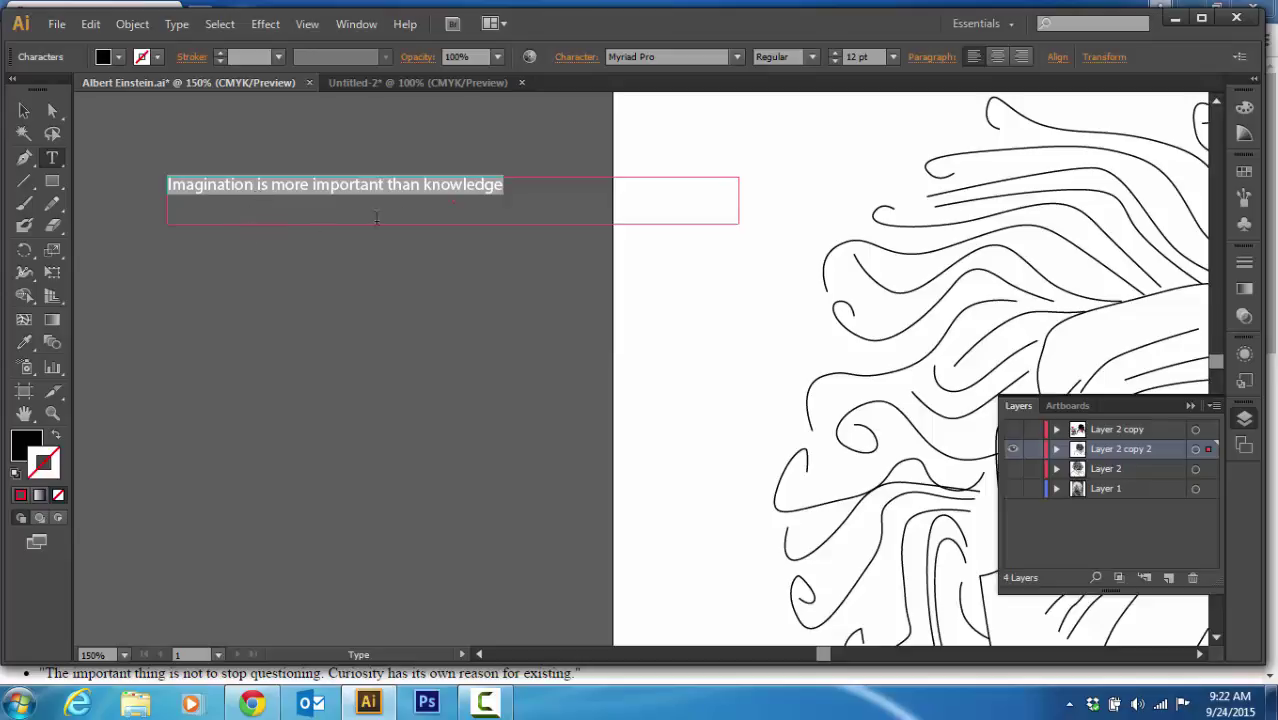
# Step: Set the selected quote text in AYTAbyss Bold
pyautogui.click(737, 56)
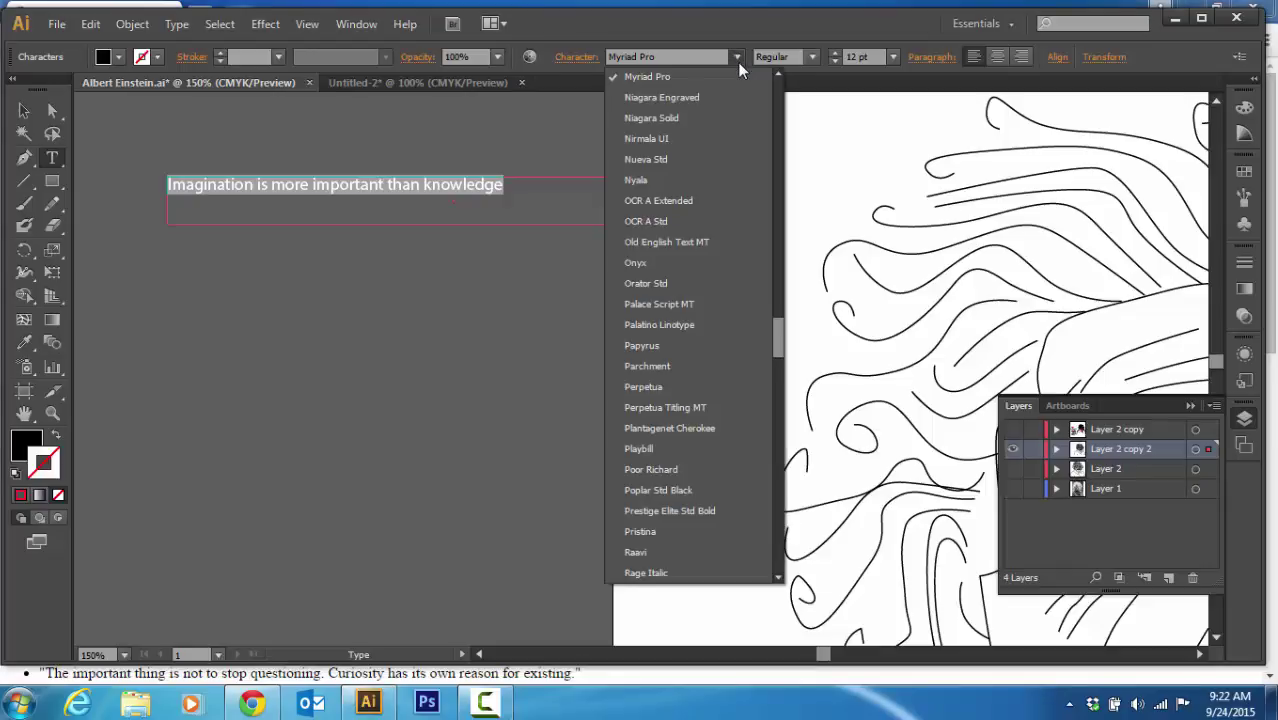
pyautogui.click(578, 58)
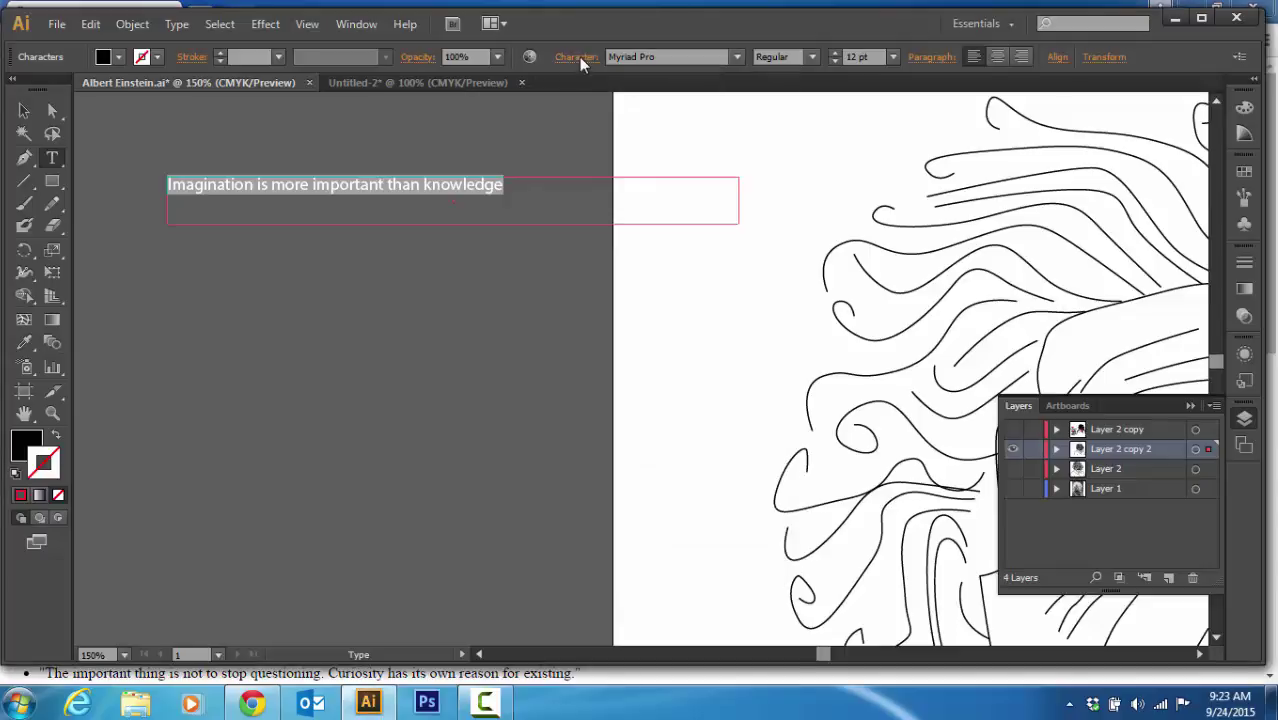
pyautogui.click(579, 57)
pyautogui.click(579, 58)
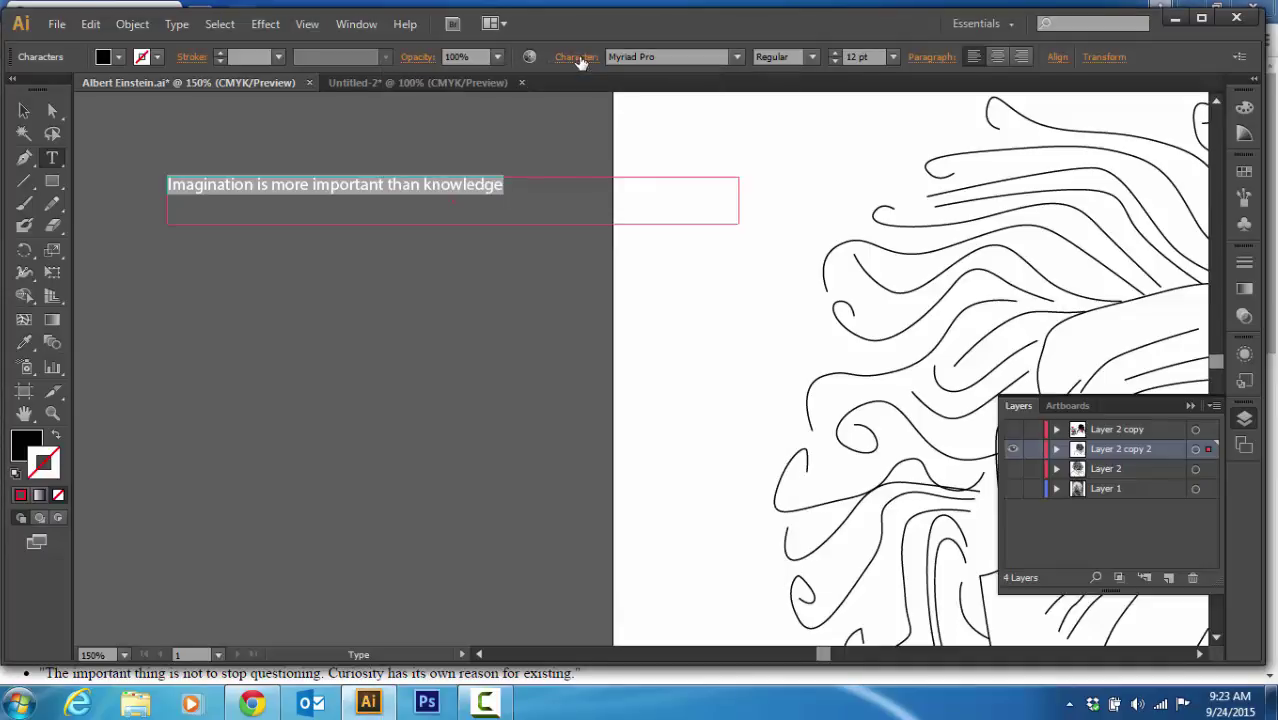
pyautogui.click(176, 24)
pyautogui.moveTo(201, 56)
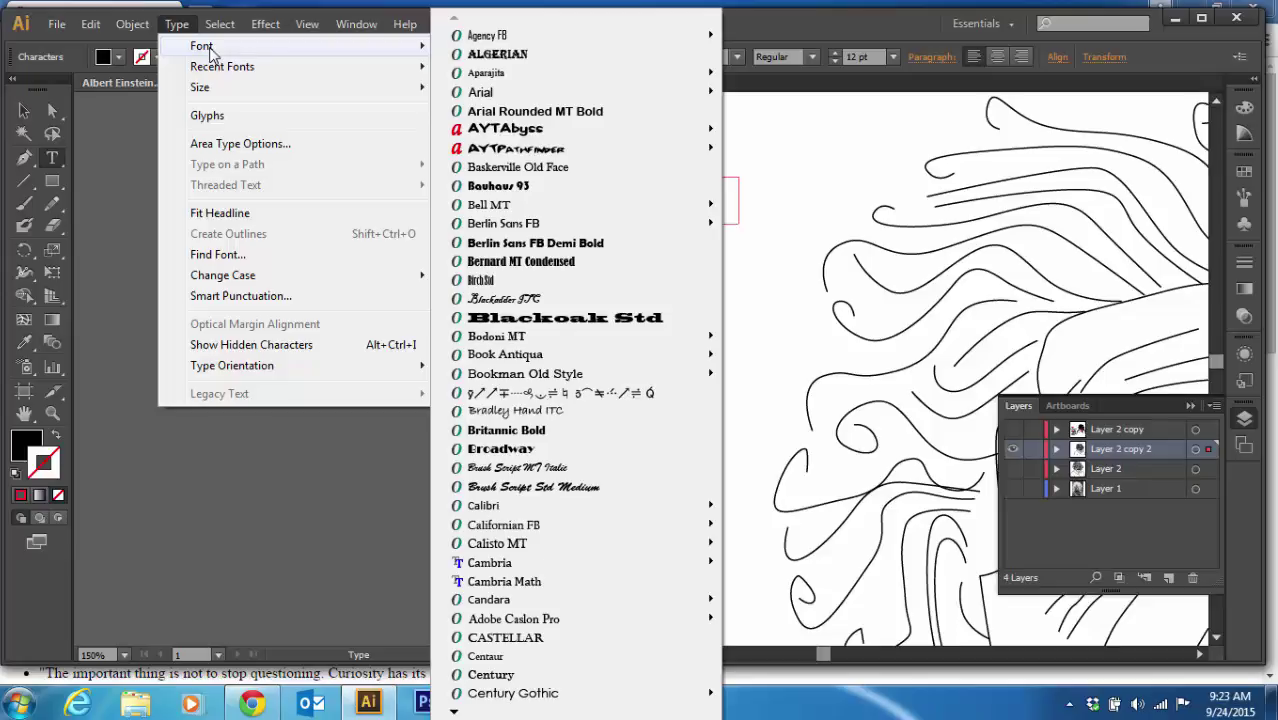
pyautogui.moveTo(510, 135)
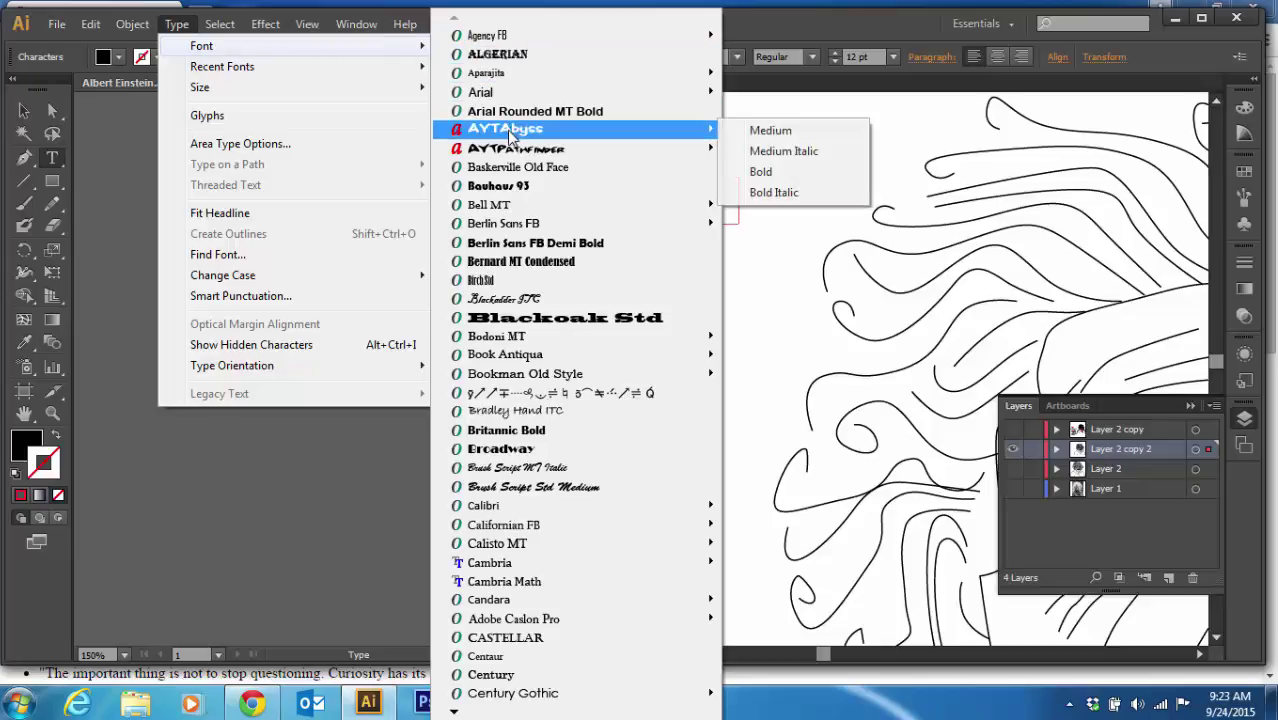
pyautogui.click(761, 173)
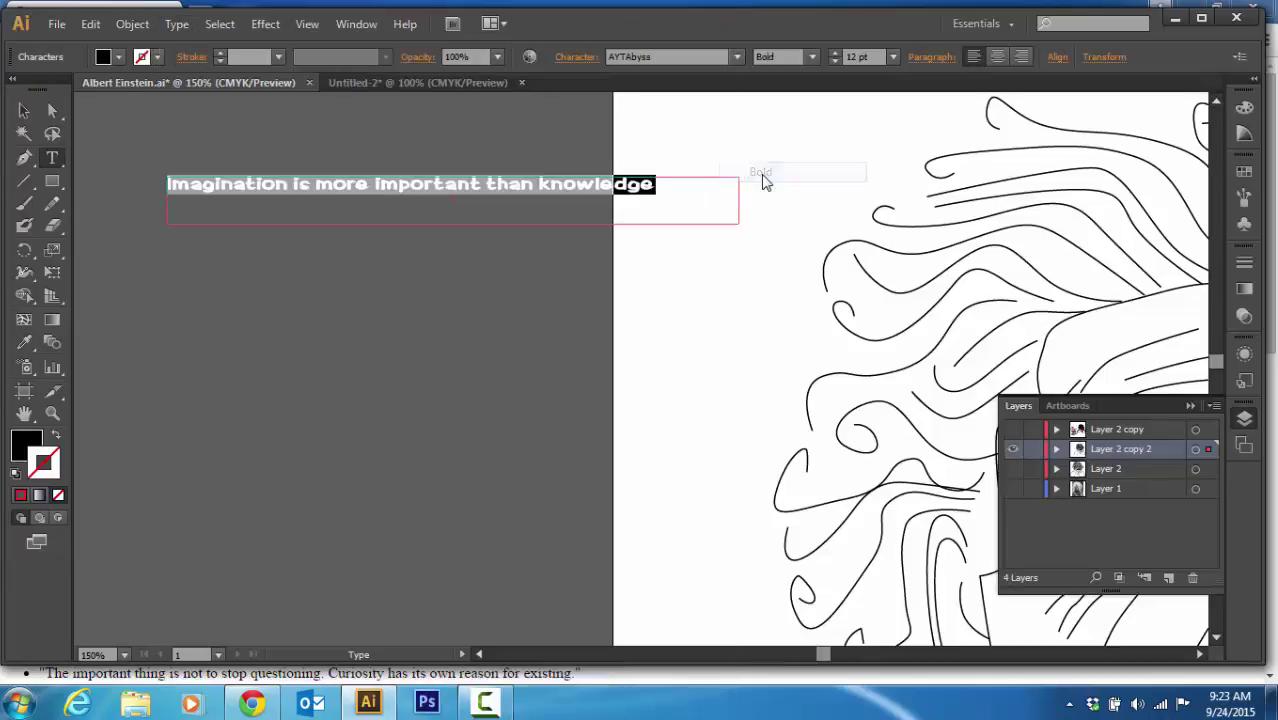
# Step: Select the quote's text frame and browse the font menu without changing anything
pyautogui.click(24, 110)
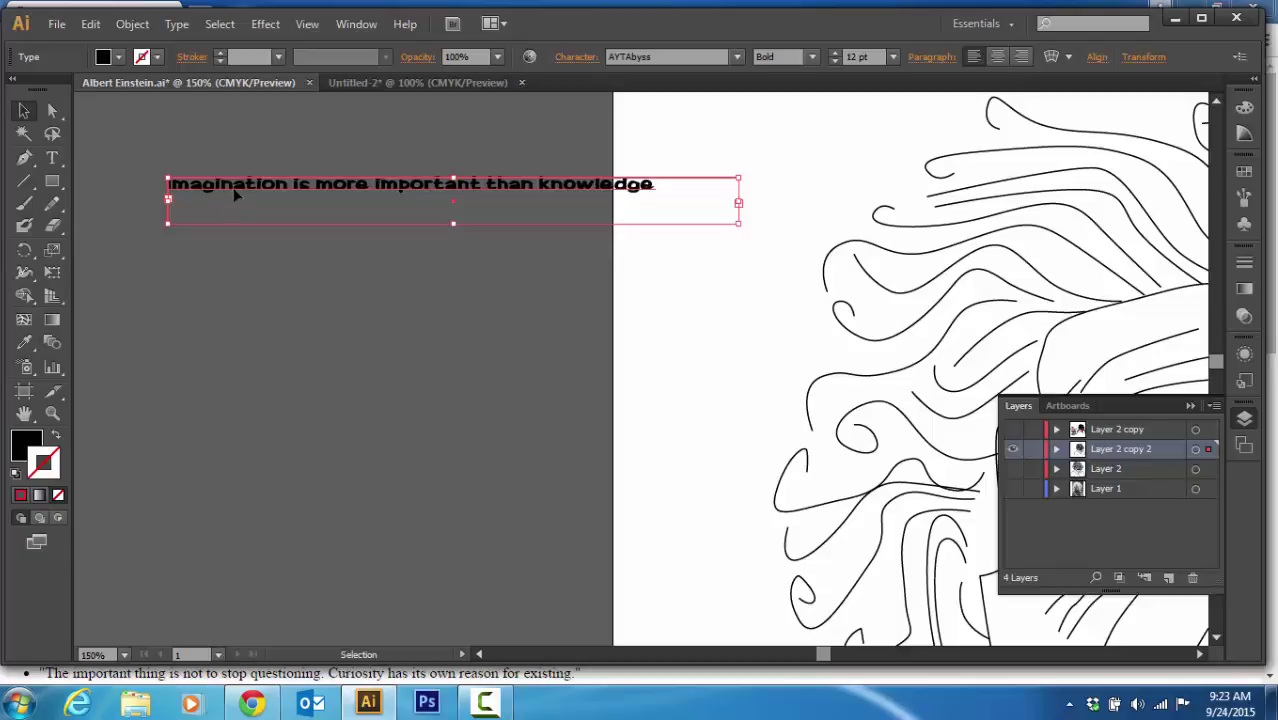
pyautogui.click(179, 28)
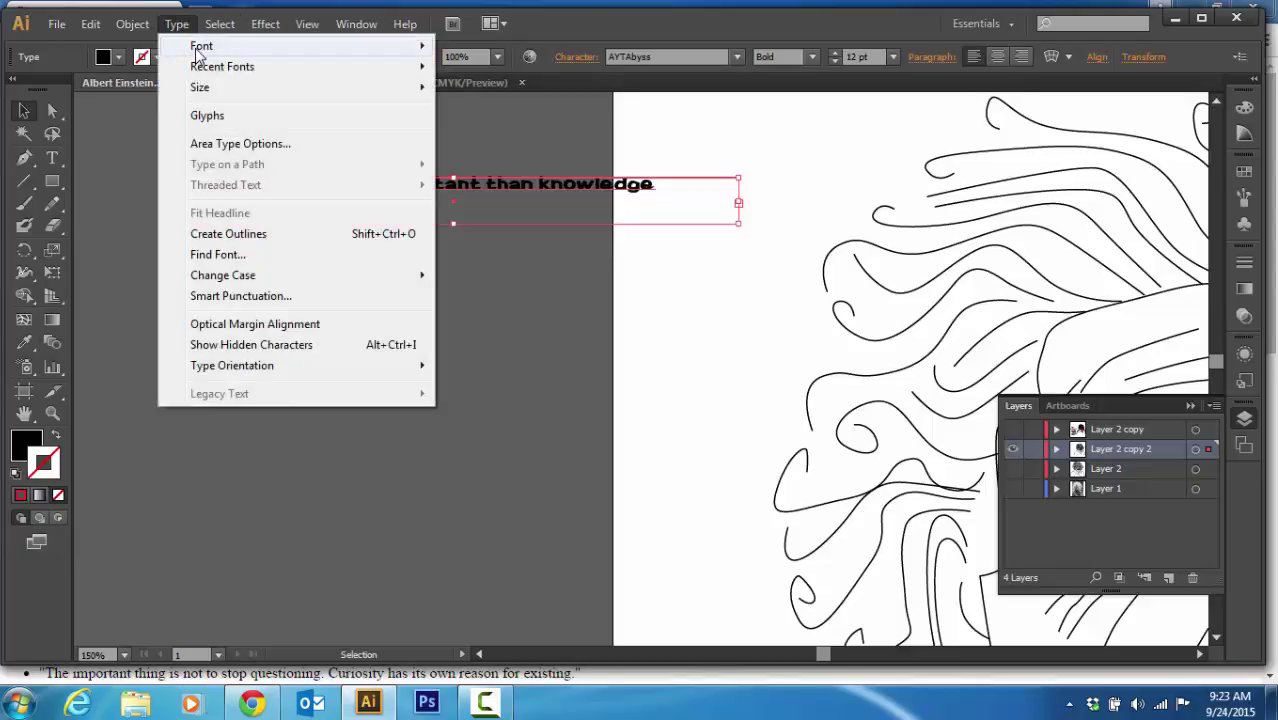
pyautogui.moveTo(197, 48)
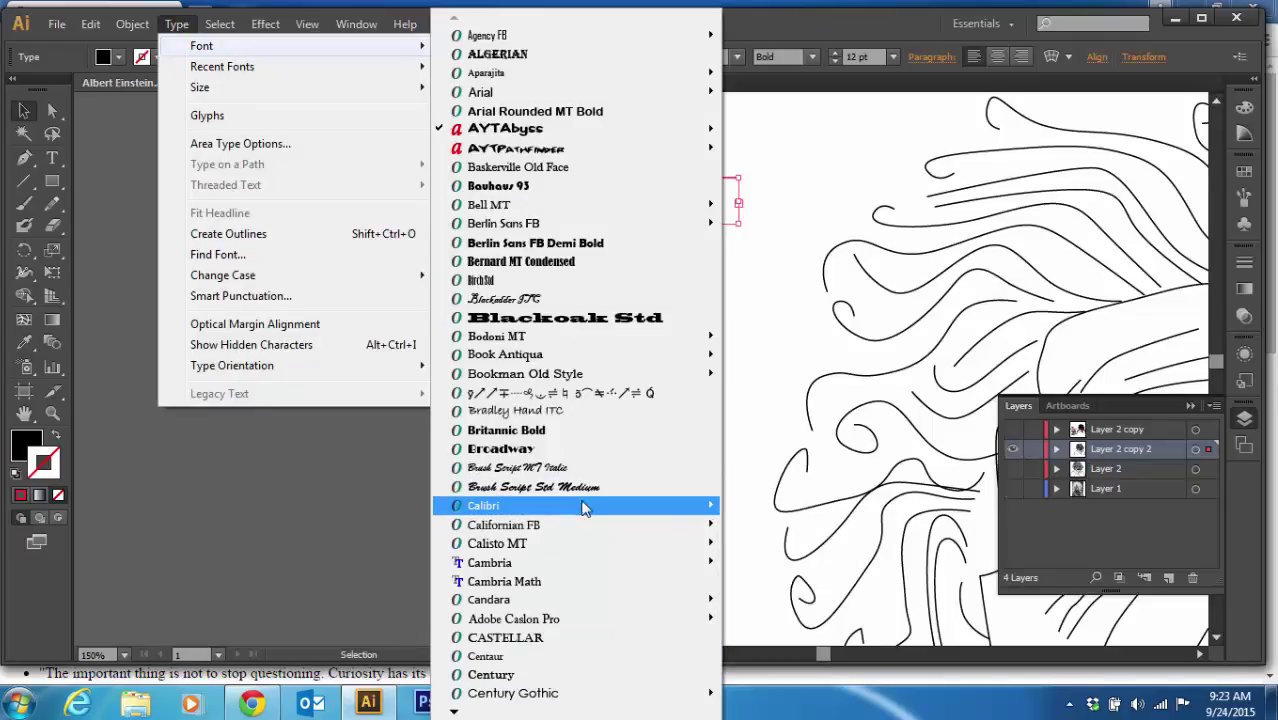
pyautogui.moveTo(454, 712)
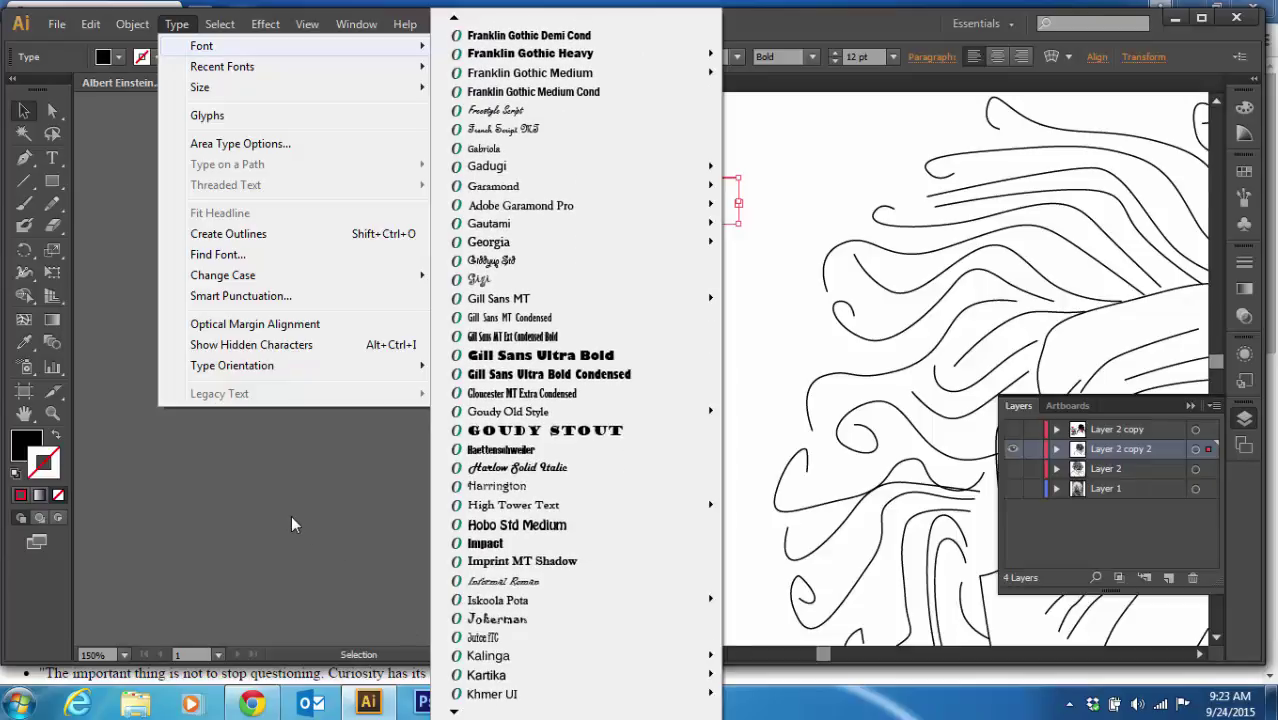
pyautogui.press('Escape')
pyautogui.press('Escape')
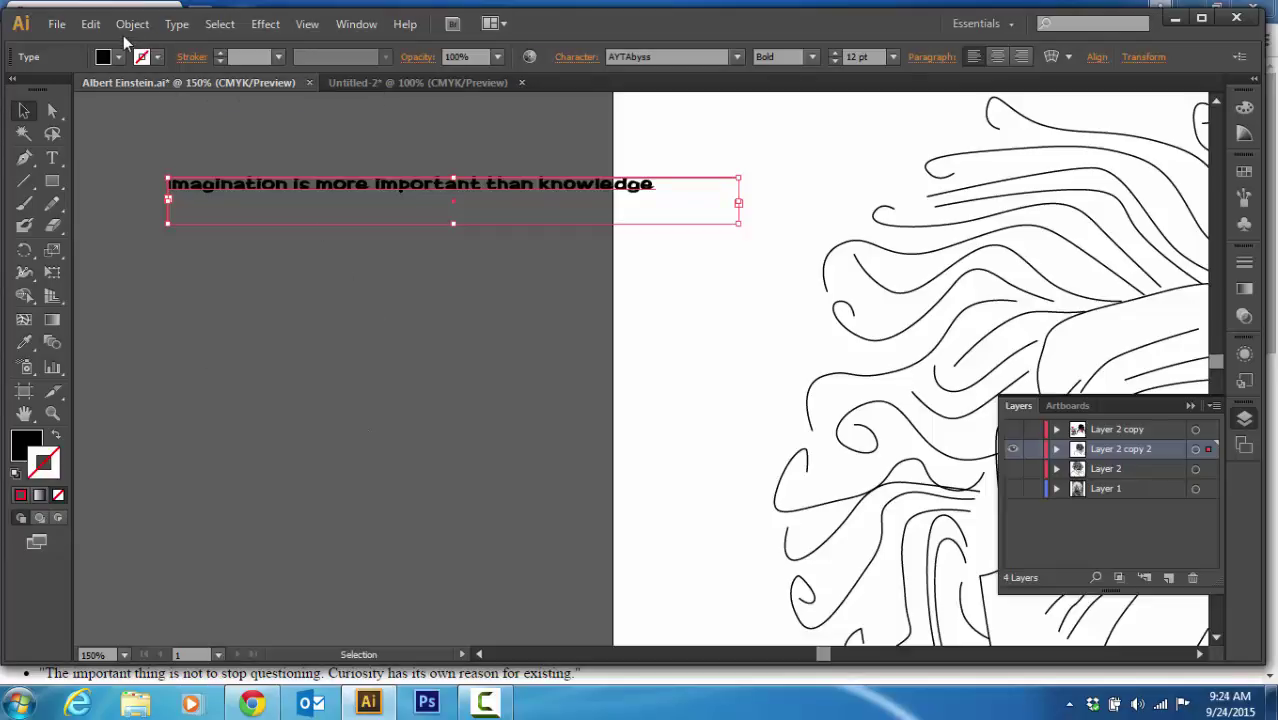
# Step: Convert the AYTAbyss quote to outlines and reselect the outlined group
pyautogui.click(177, 27)
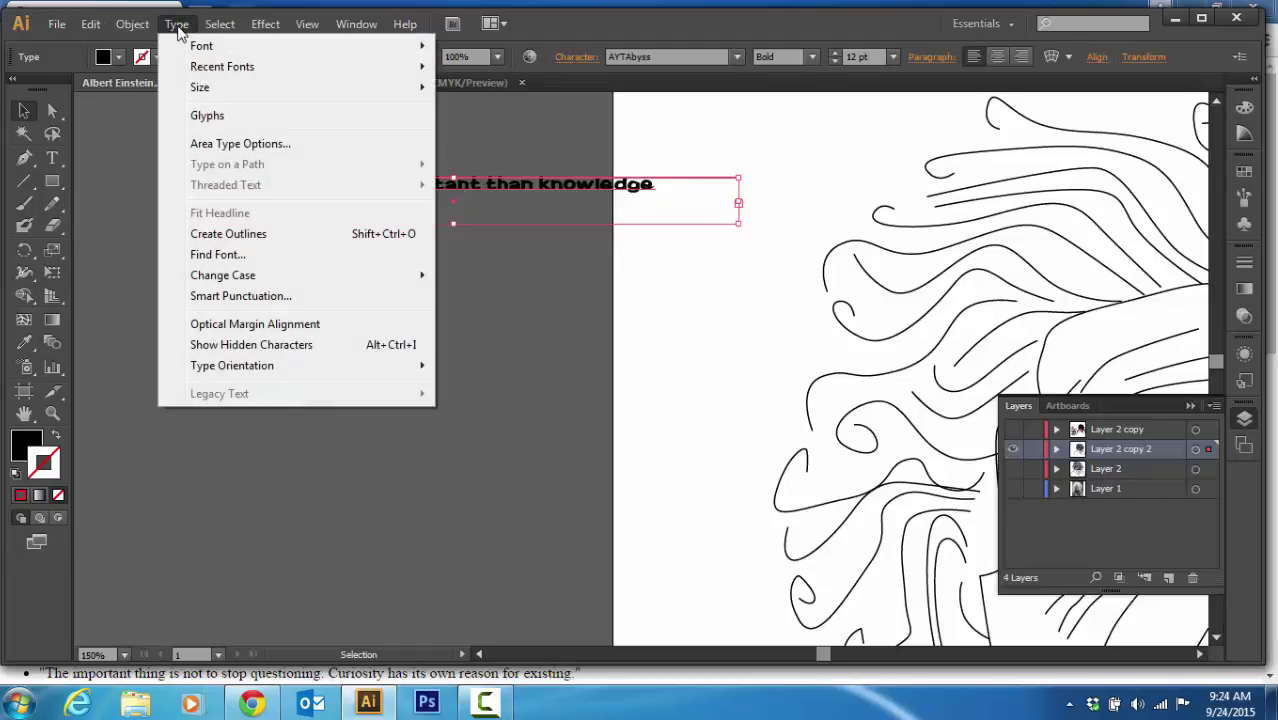
pyautogui.click(241, 236)
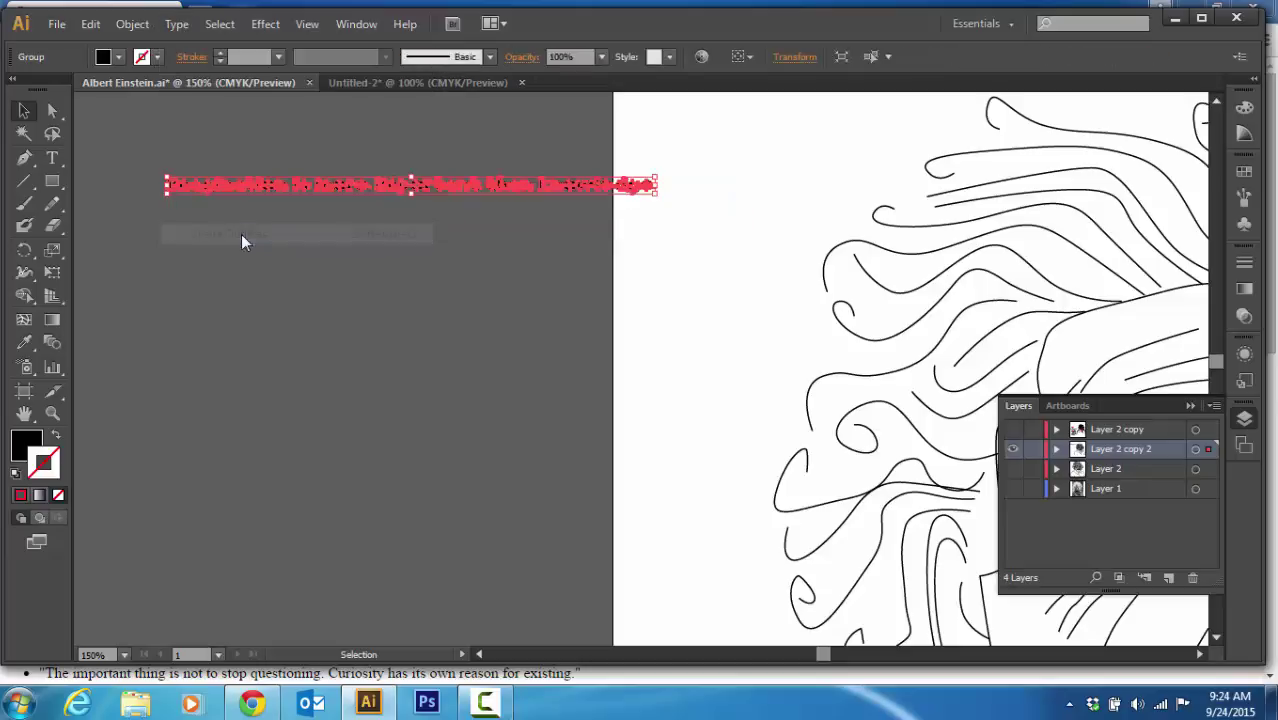
pyautogui.click(304, 264)
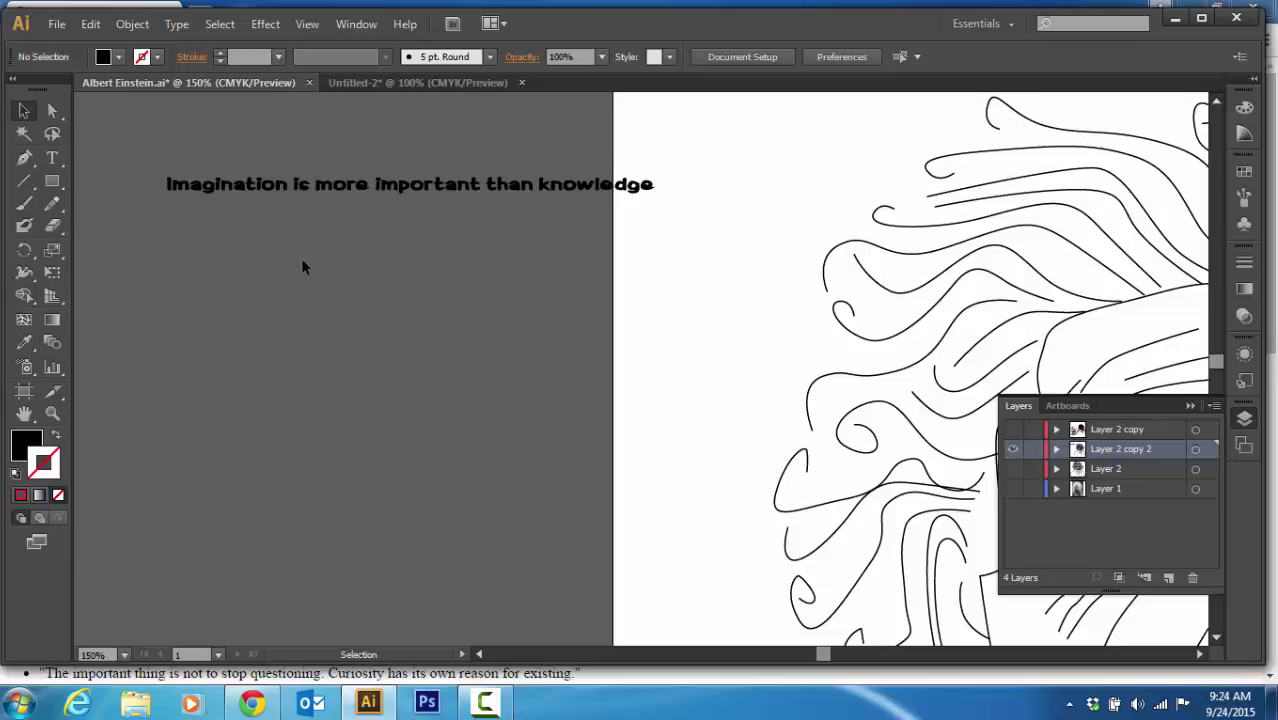
pyautogui.click(321, 186)
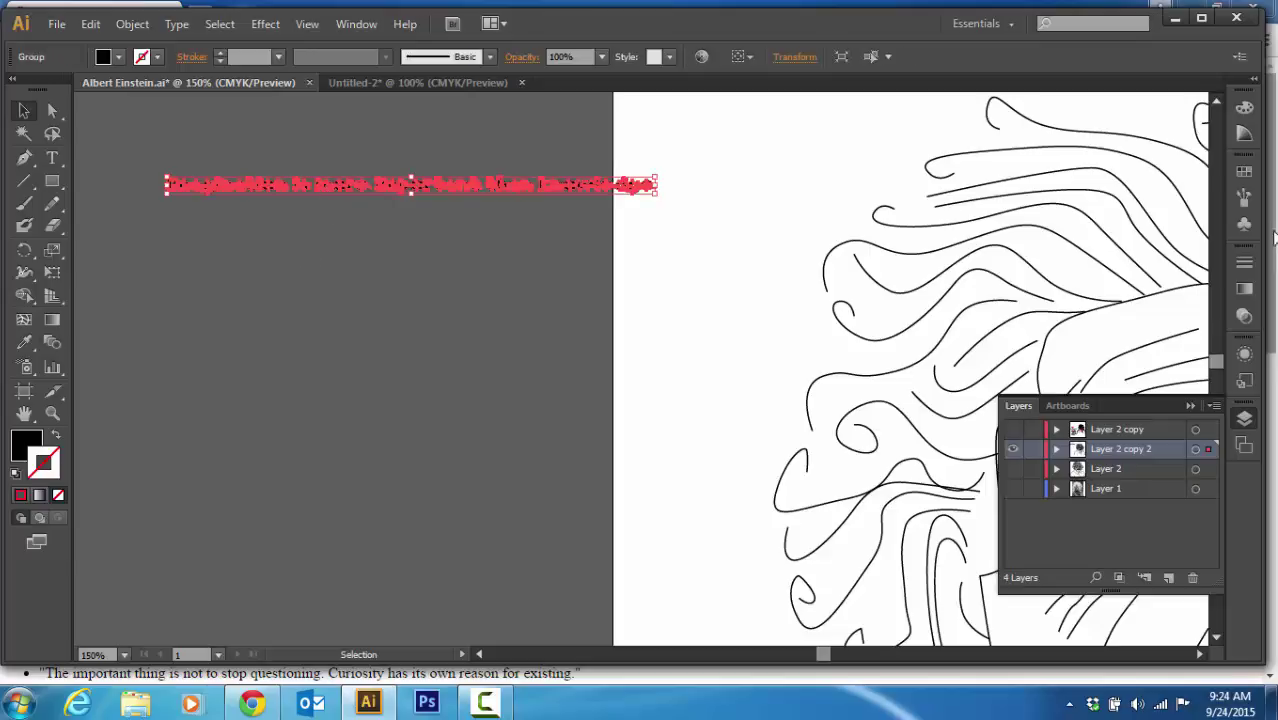
# Step: Make an Art Brush from the outlined quote in the enlarged Brushes panel
pyautogui.click(1246, 176)
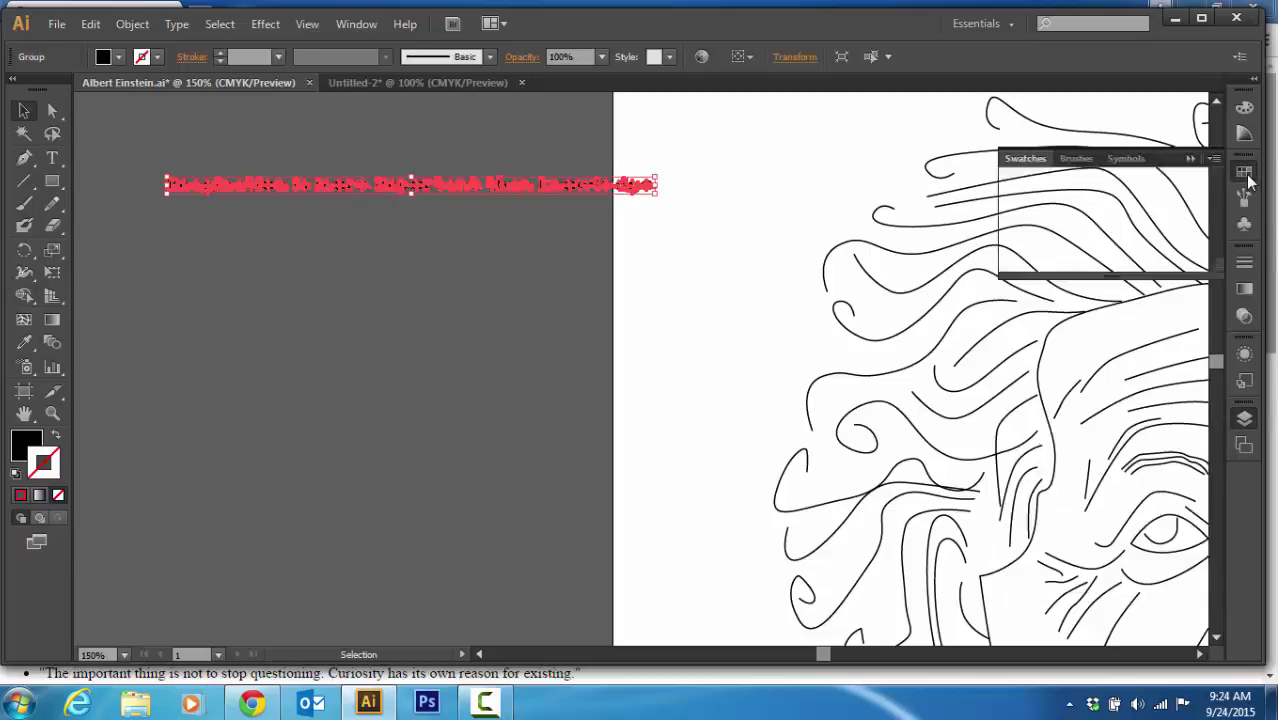
pyautogui.click(1077, 161)
pyautogui.moveTo(1190, 283); pyautogui.dragTo(1185, 651)
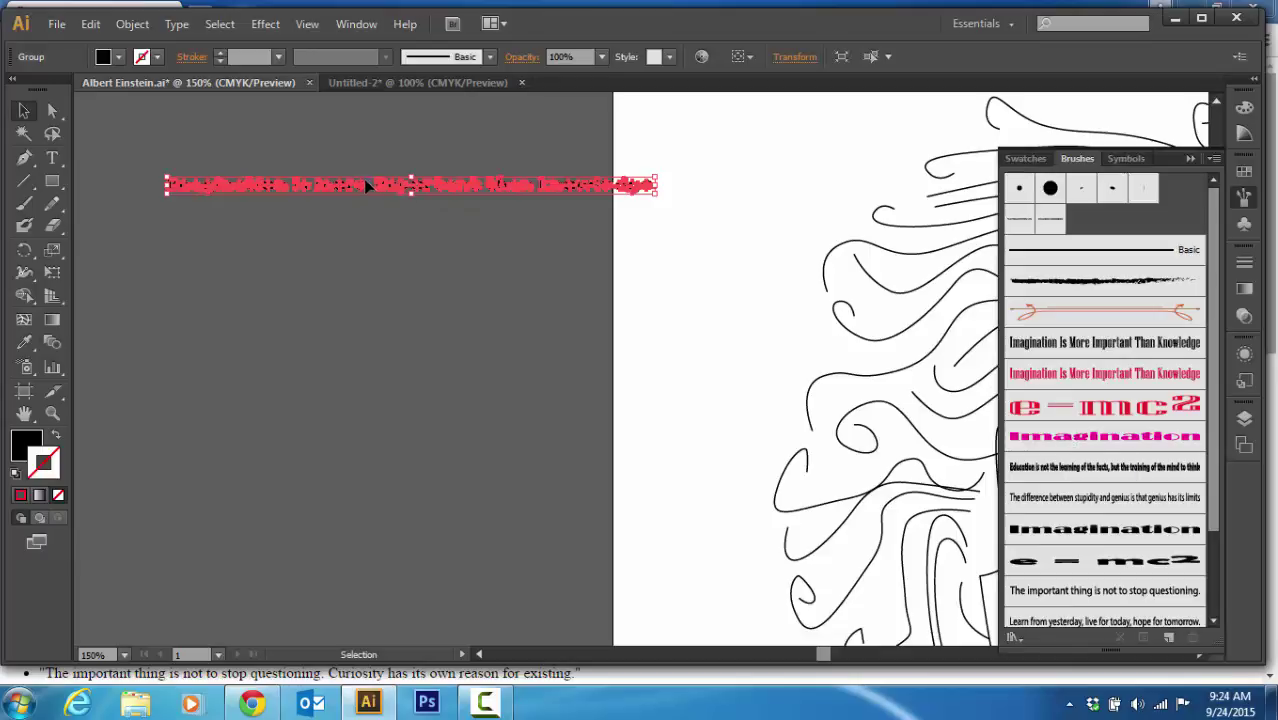
pyautogui.moveTo(365, 187); pyautogui.dragTo(1025, 342)
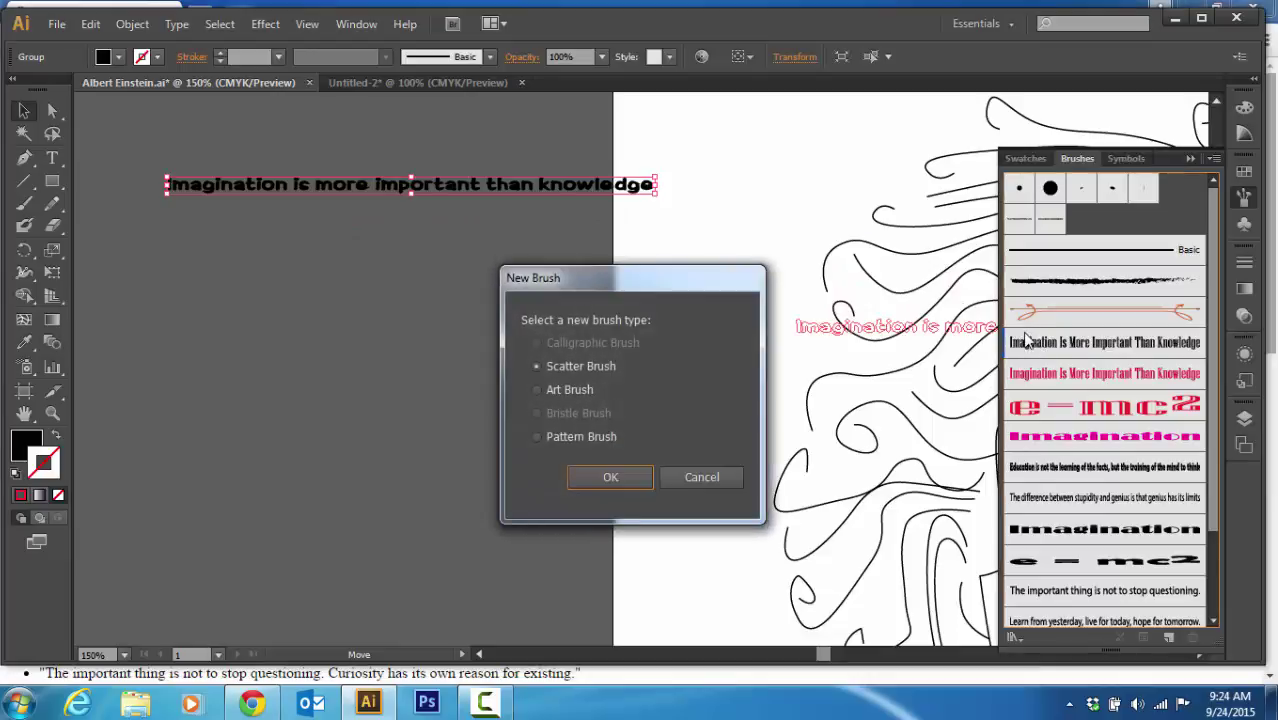
pyautogui.click(536, 390)
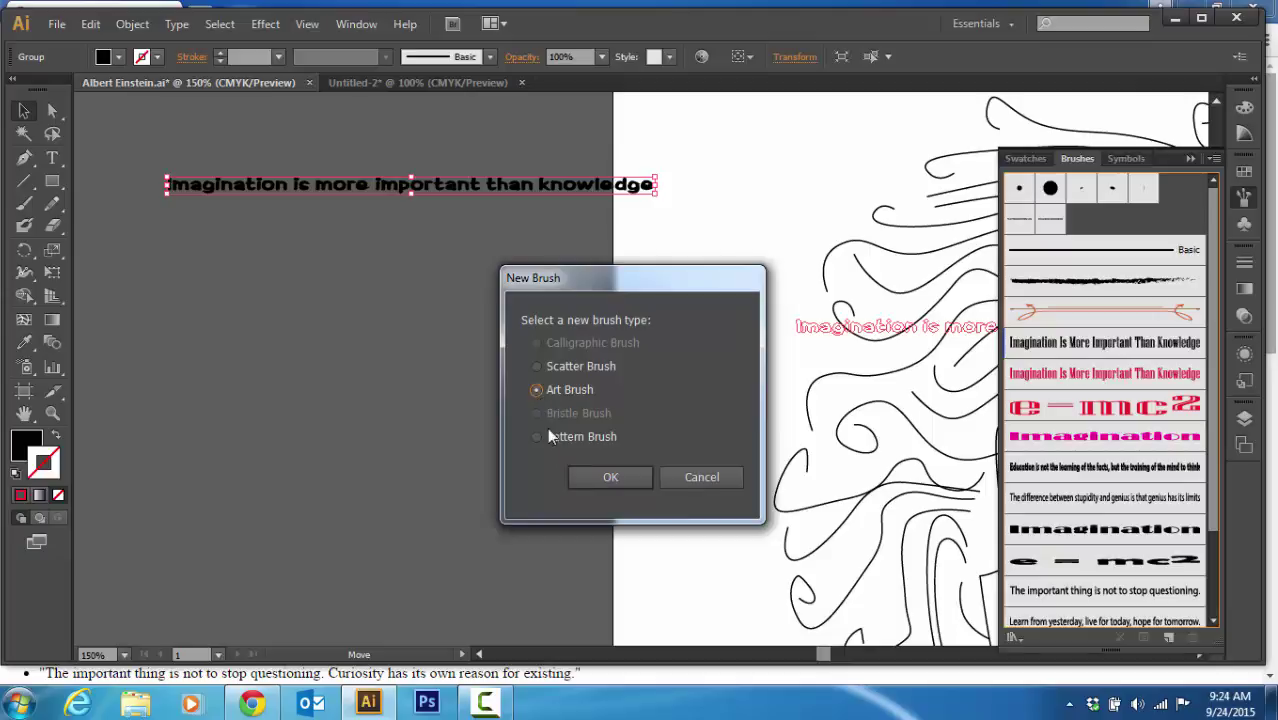
pyautogui.click(602, 481)
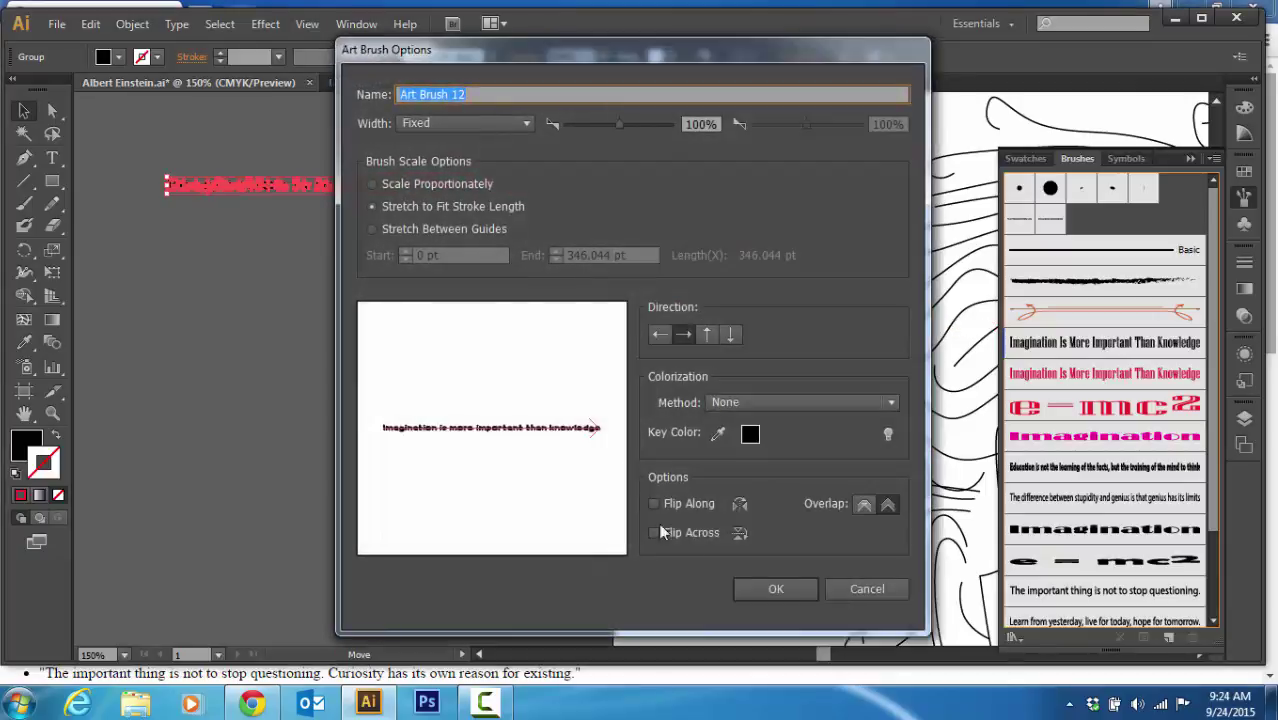
pyautogui.click(760, 588)
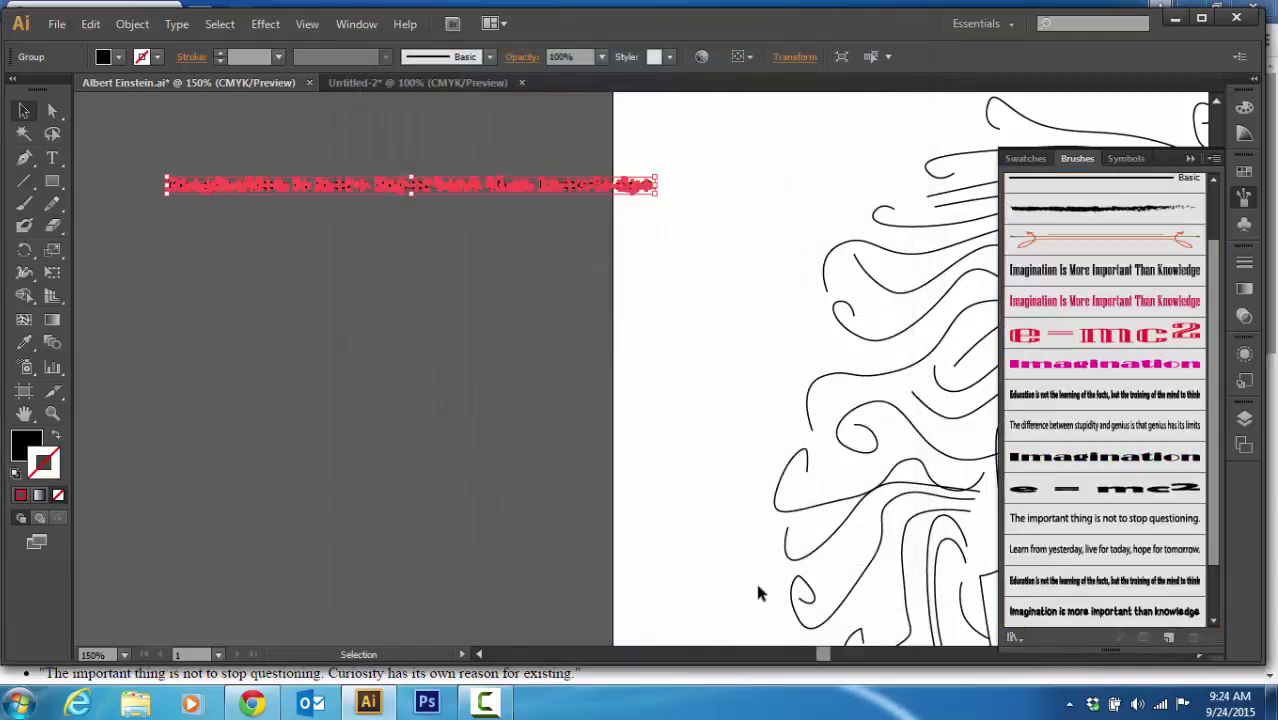
pyautogui.click(463, 368)
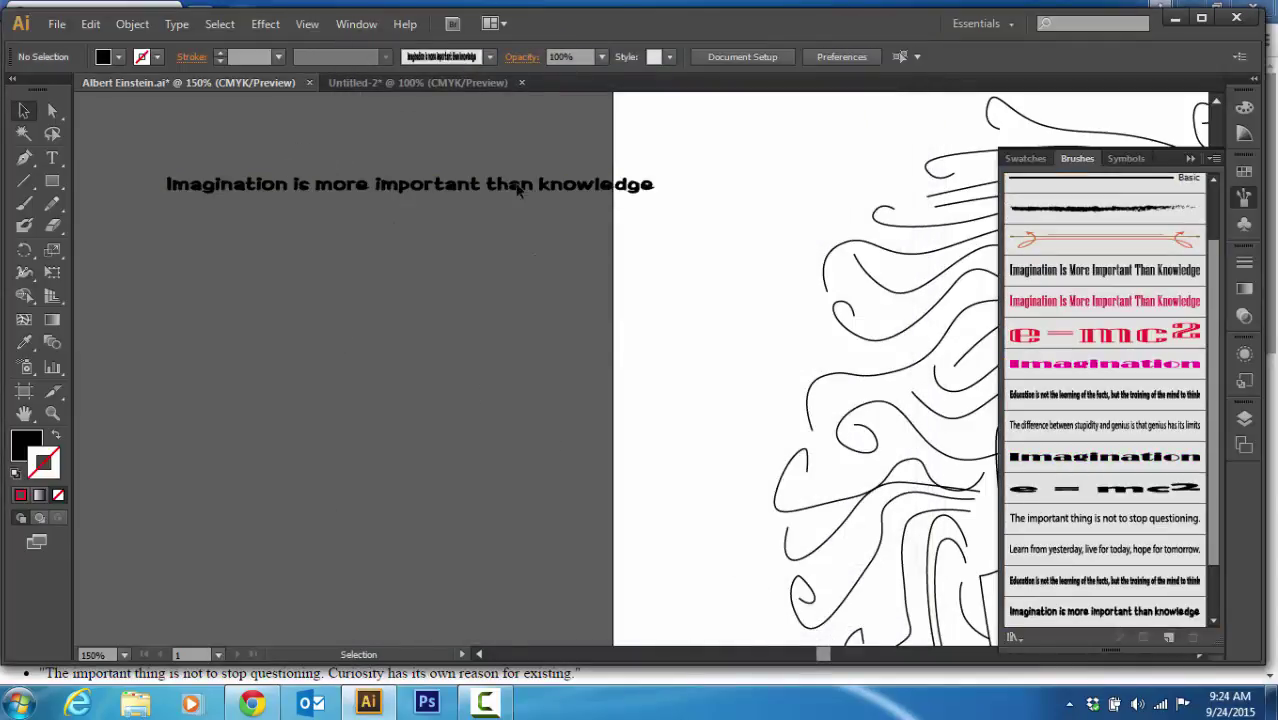
# Step: Fill the outlined quote with yellow and move it lower on the pasteboard
pyautogui.click(251, 189)
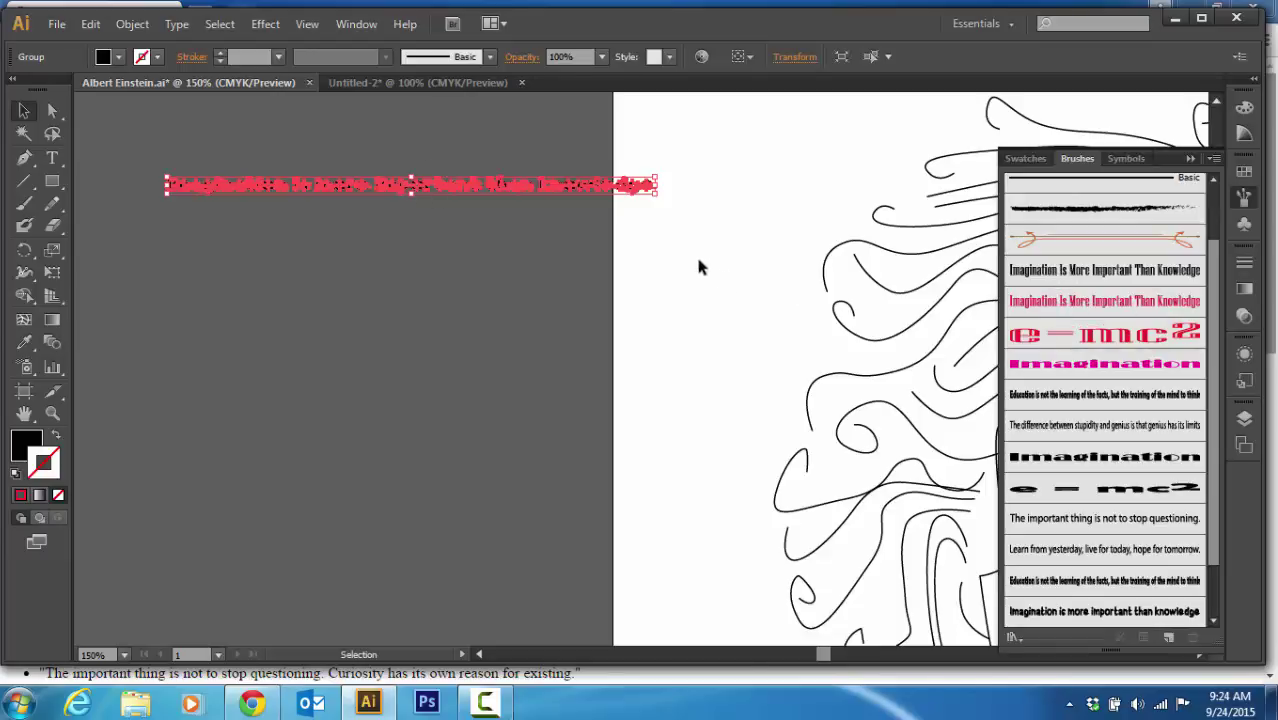
pyautogui.click(26, 443)
pyautogui.click(1244, 172)
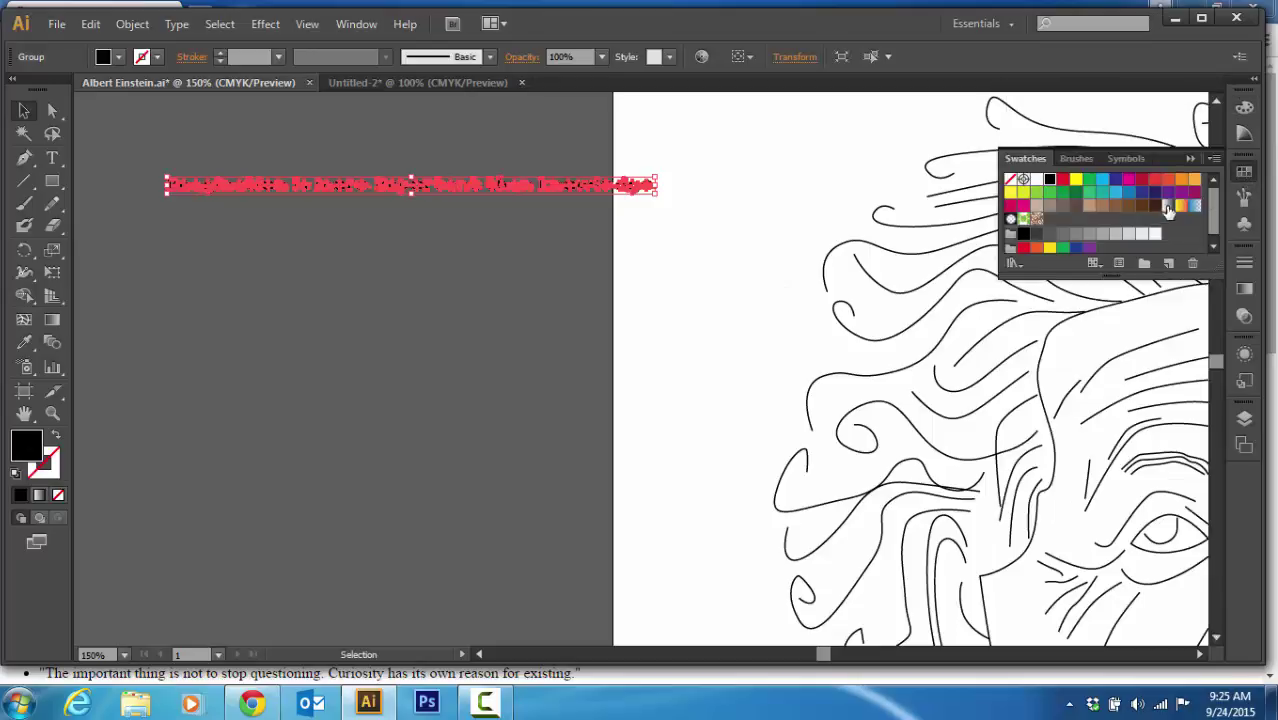
pyautogui.click(1075, 180)
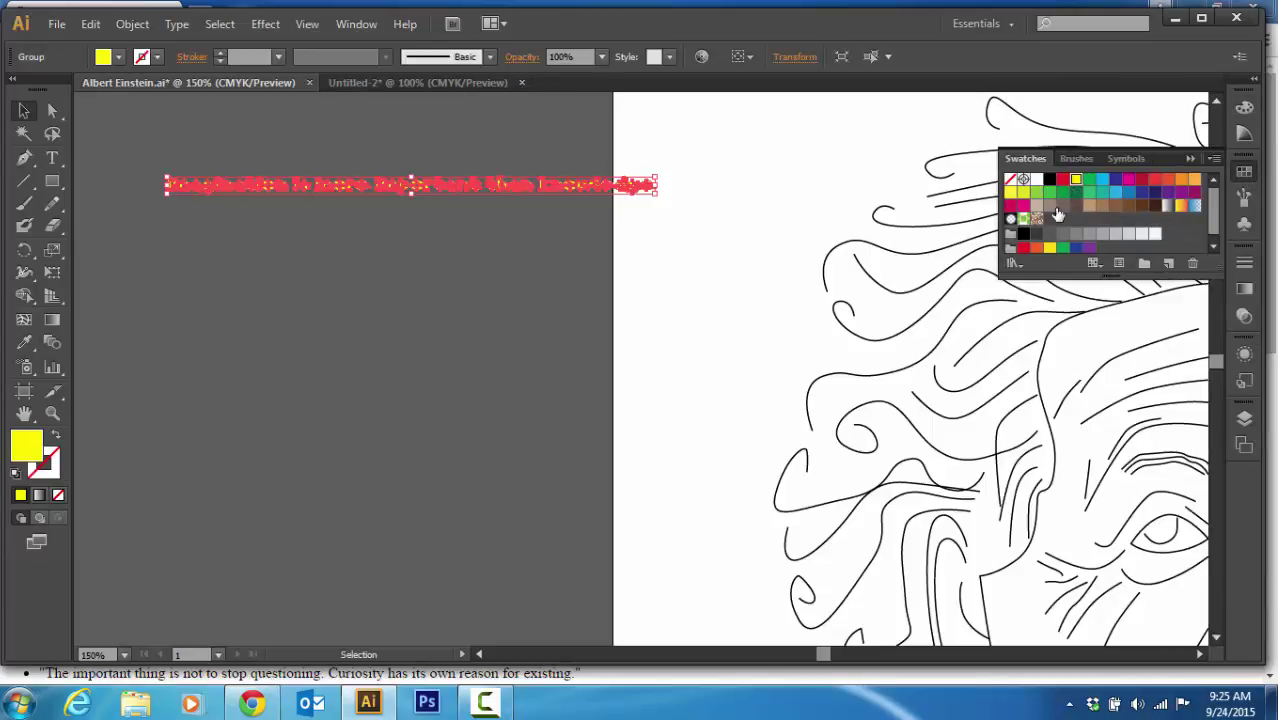
pyautogui.click(387, 300)
pyautogui.moveTo(519, 198); pyautogui.dragTo(316, 226)
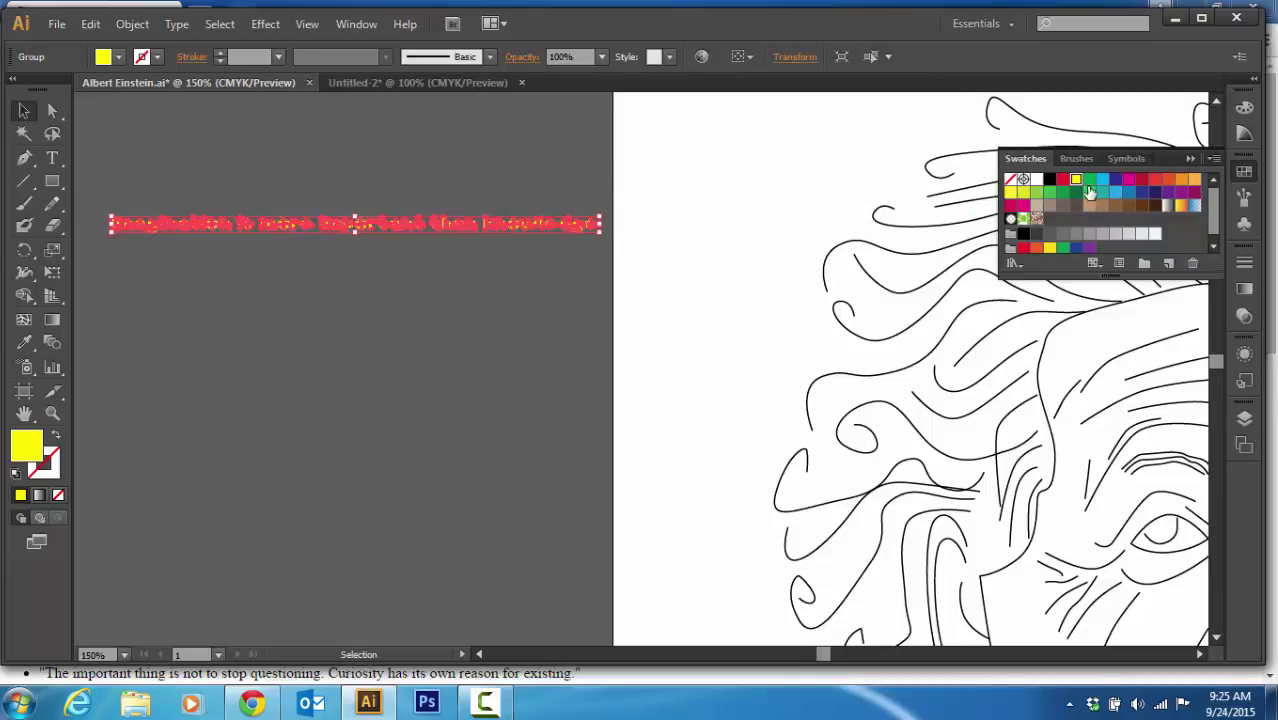
# Step: Save the yellow quote as another Art Brush
pyautogui.click(1077, 158)
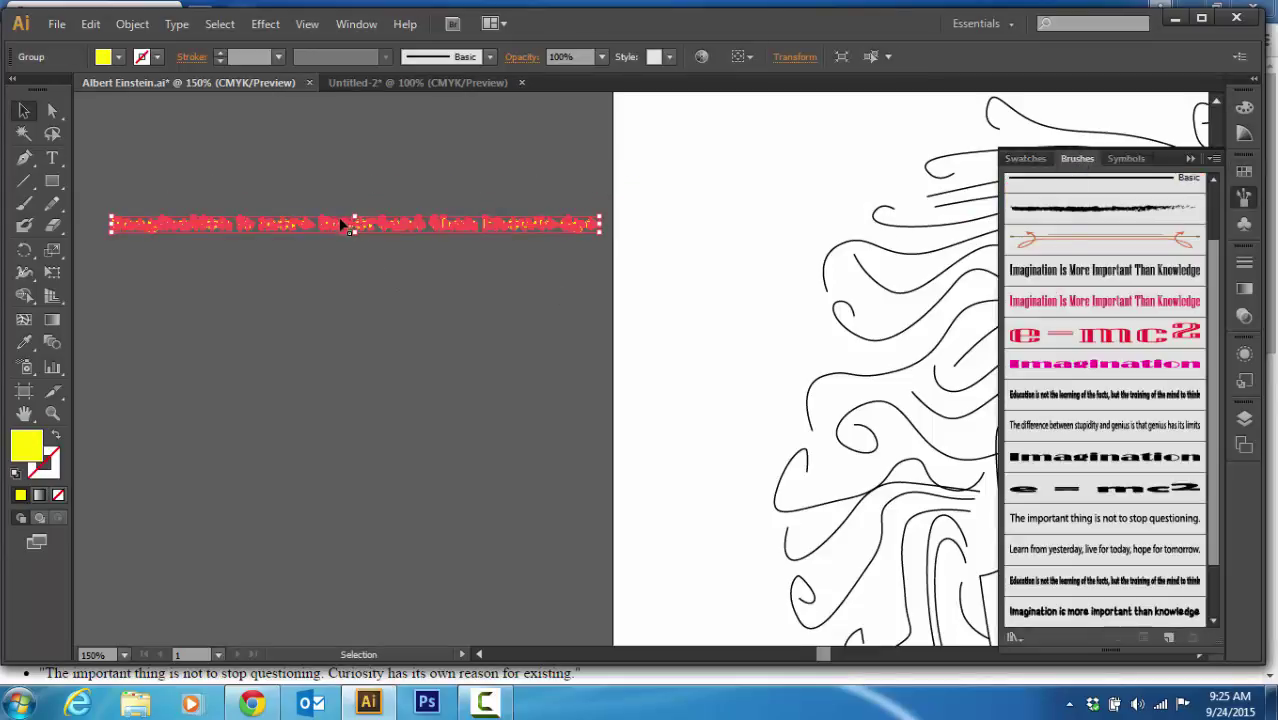
pyautogui.moveTo(342, 225)
pyautogui.mouseDown()
pyautogui.moveTo(1078, 290)
pyautogui.moveTo(1057, 331)
pyautogui.mouseUp()
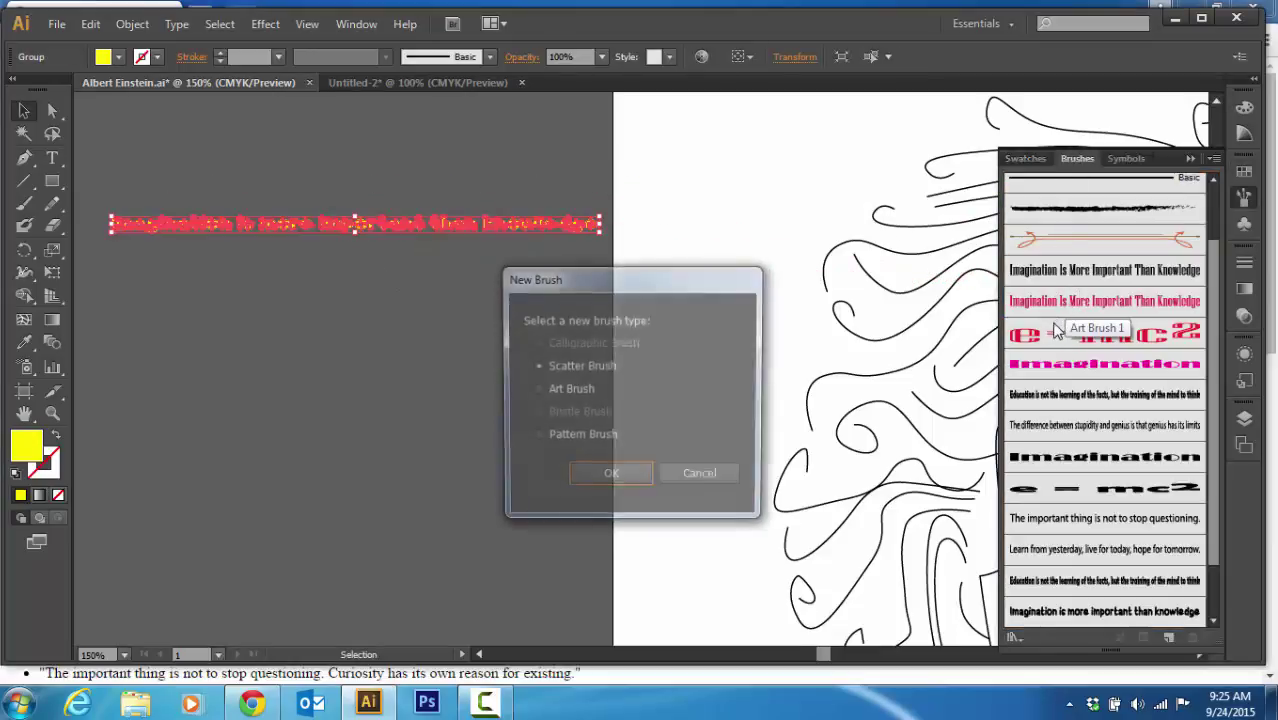
pyautogui.click(548, 392)
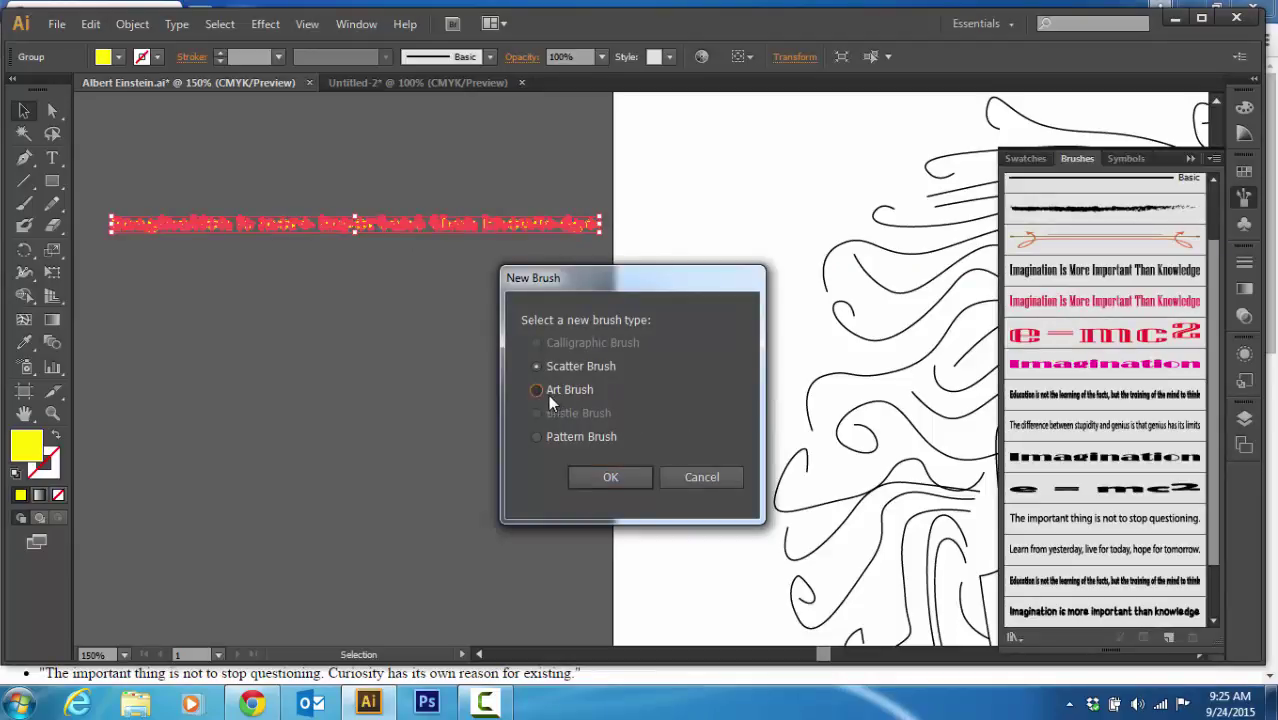
pyautogui.click(595, 479)
pyautogui.click(790, 590)
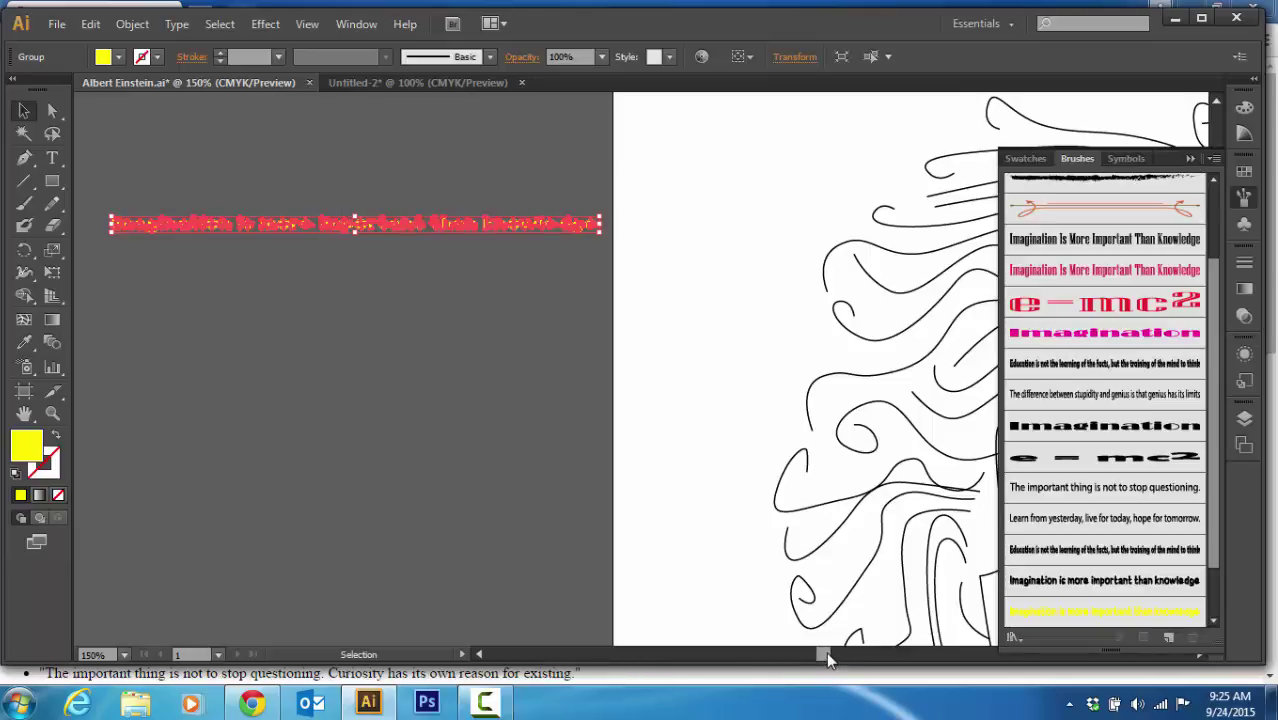
# Step: Apply the Imagination quote brush to a forehead wrinkle line and zoom in
pyautogui.moveTo(826, 653); pyautogui.dragTo(845, 668)
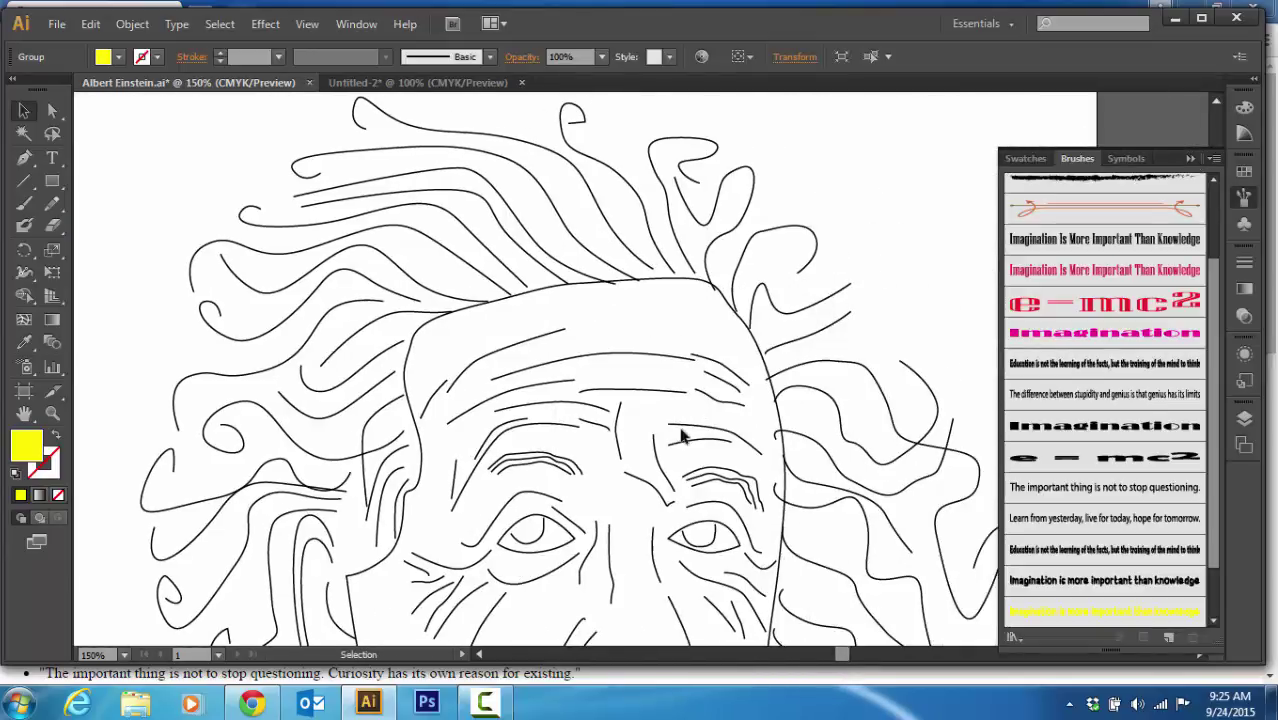
pyautogui.click(640, 358)
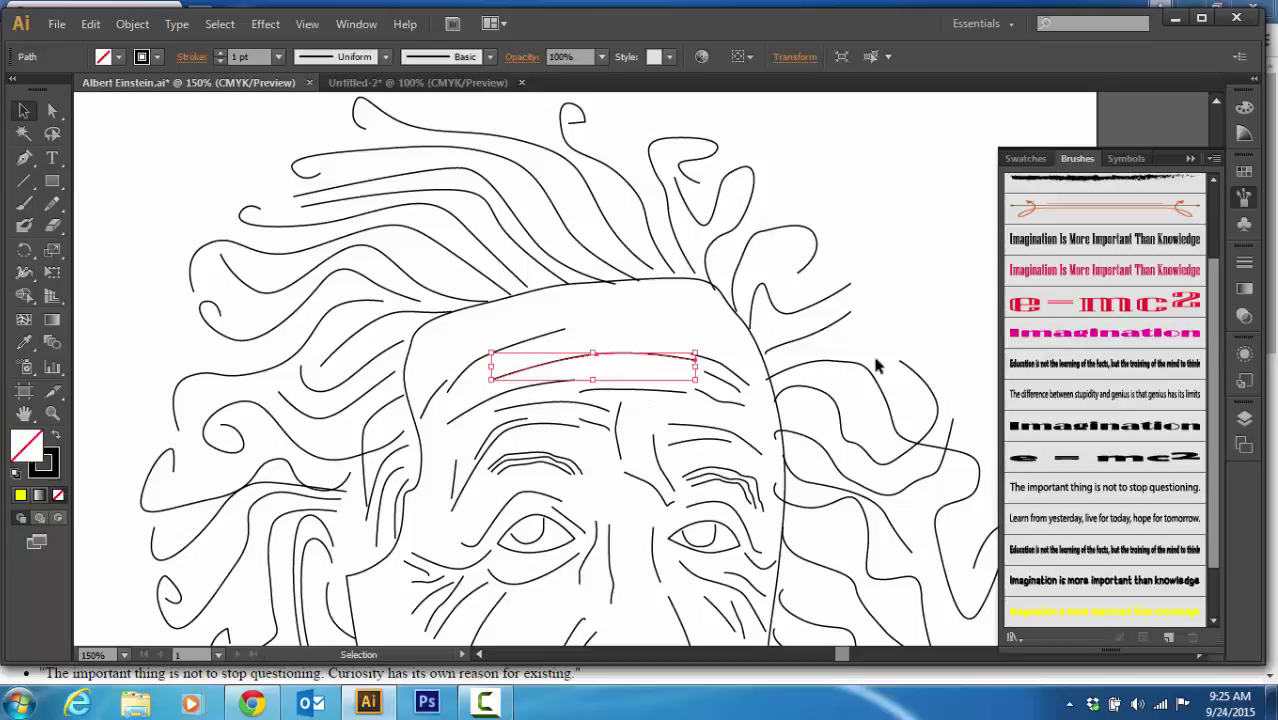
pyautogui.click(1063, 241)
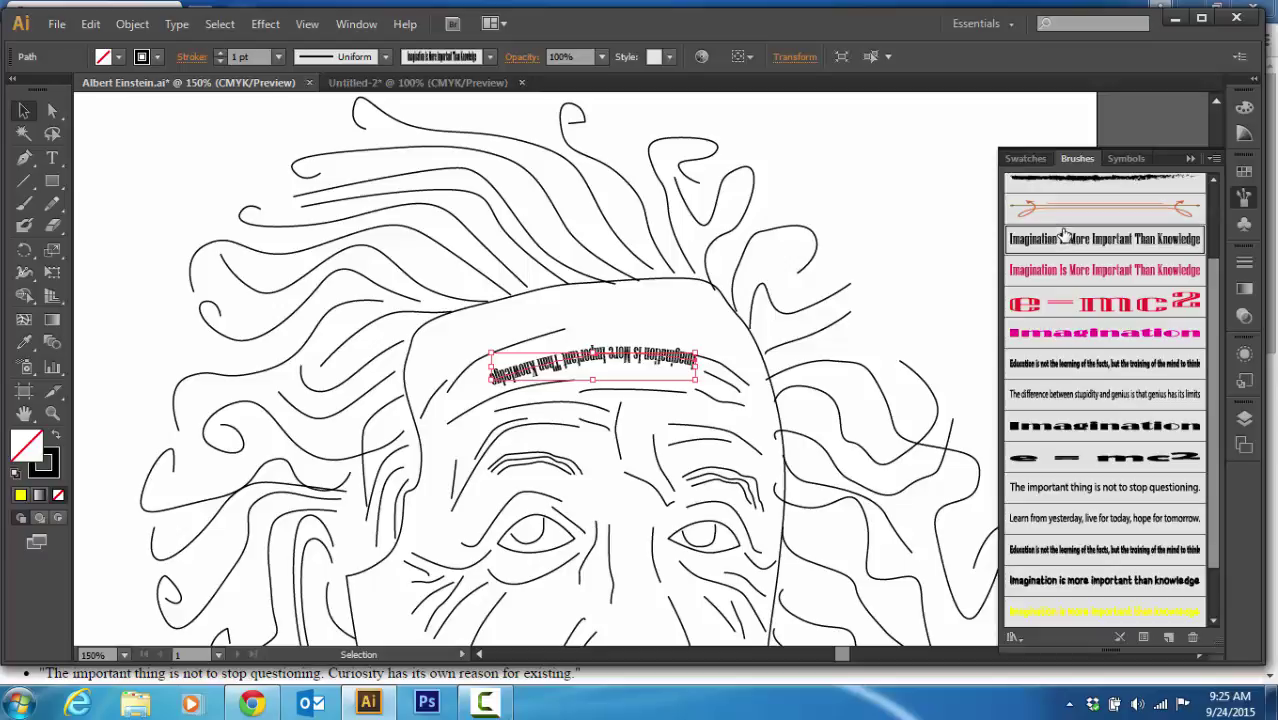
pyautogui.hotkey('ctrl', '=')
pyautogui.hotkey('ctrl', '=')
pyautogui.hotkey('ctrl', '=')
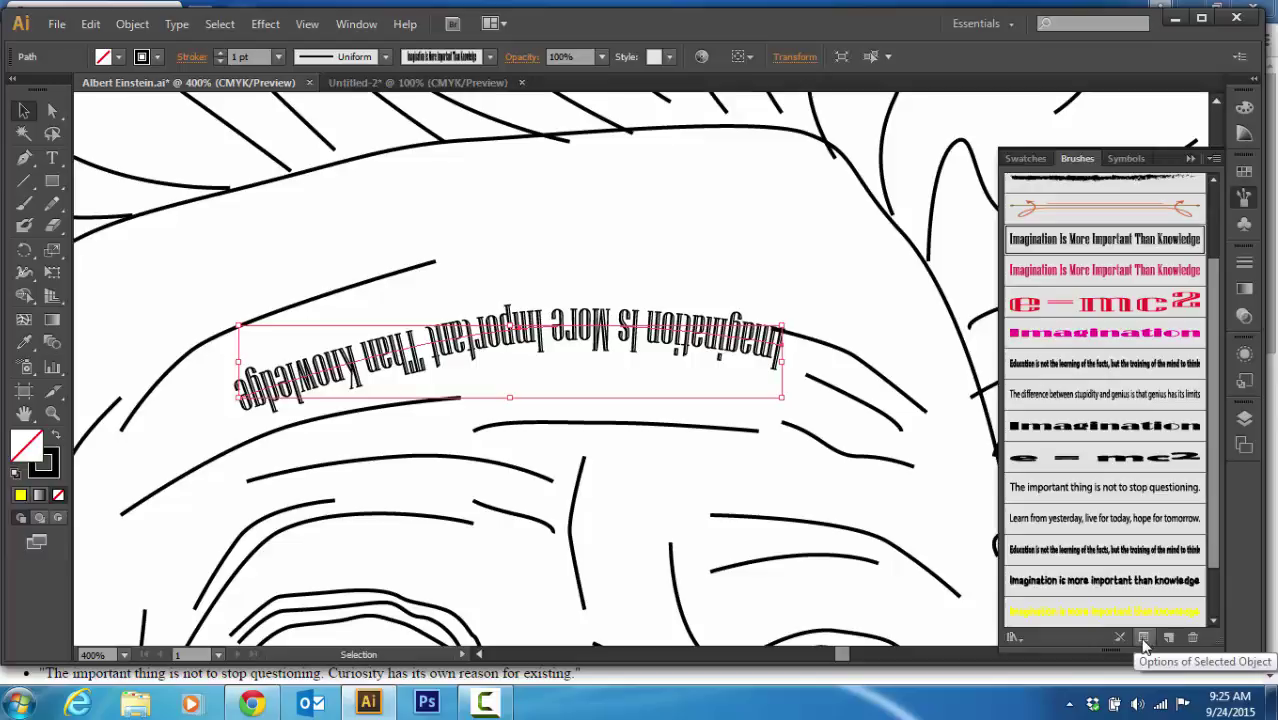
# Step: Flip the forehead quote brush along and across, previewing it, at 47% size
pyautogui.click(1145, 647)
pyautogui.moveTo(612, 208)
pyautogui.mouseDown()
pyautogui.moveTo(755, 139)
pyautogui.moveTo(901, 99)
pyautogui.moveTo(934, 20)
pyautogui.mouseUp()
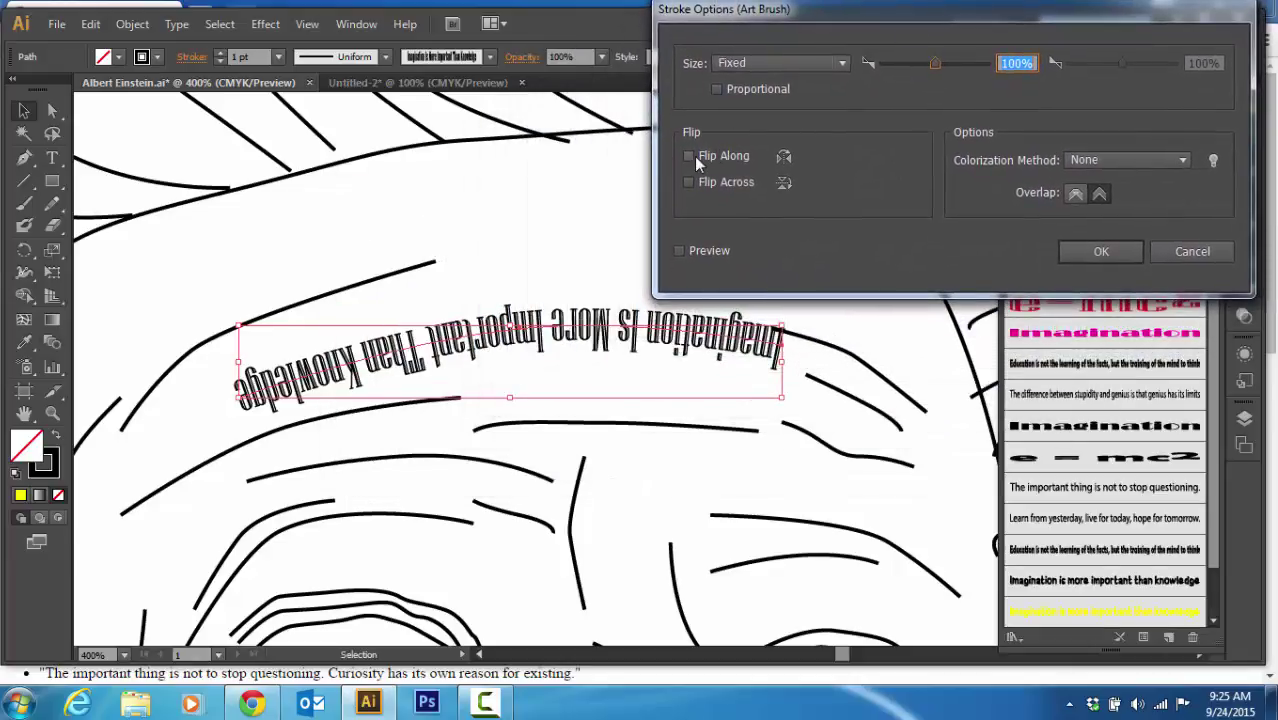
pyautogui.click(689, 156)
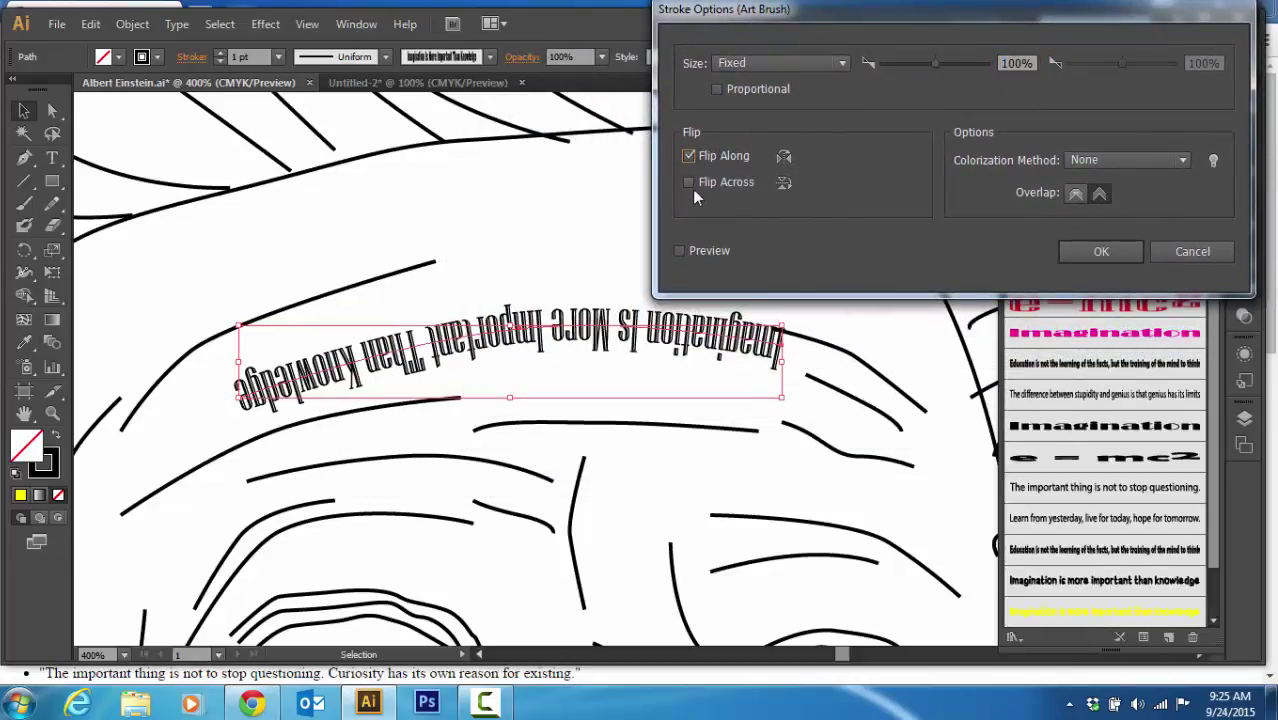
pyautogui.click(681, 252)
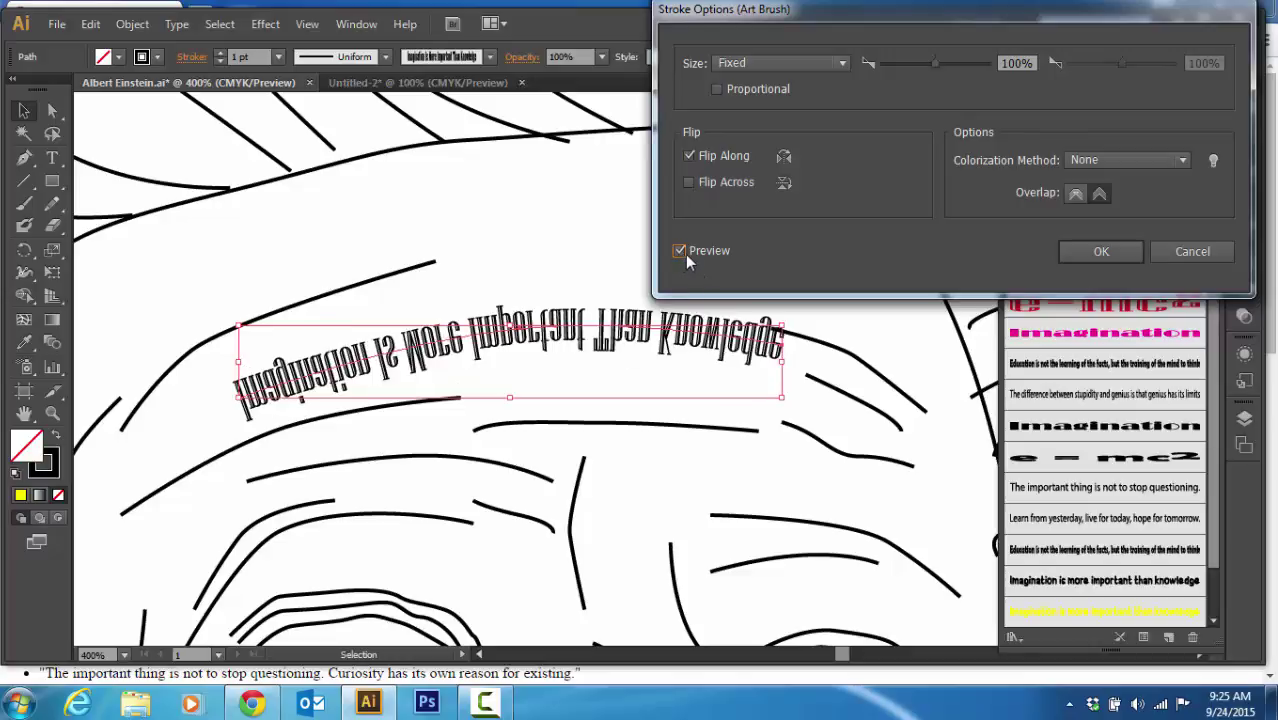
pyautogui.click(689, 183)
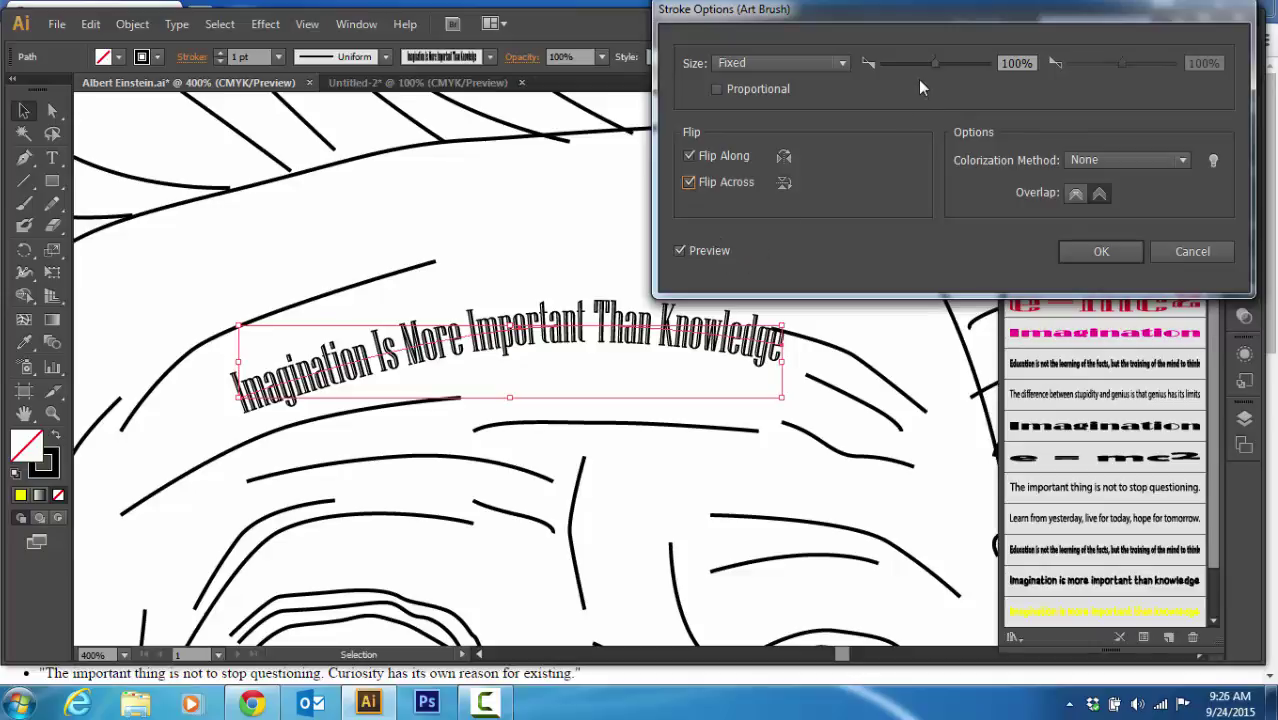
pyautogui.moveTo(934, 63); pyautogui.dragTo(907, 66)
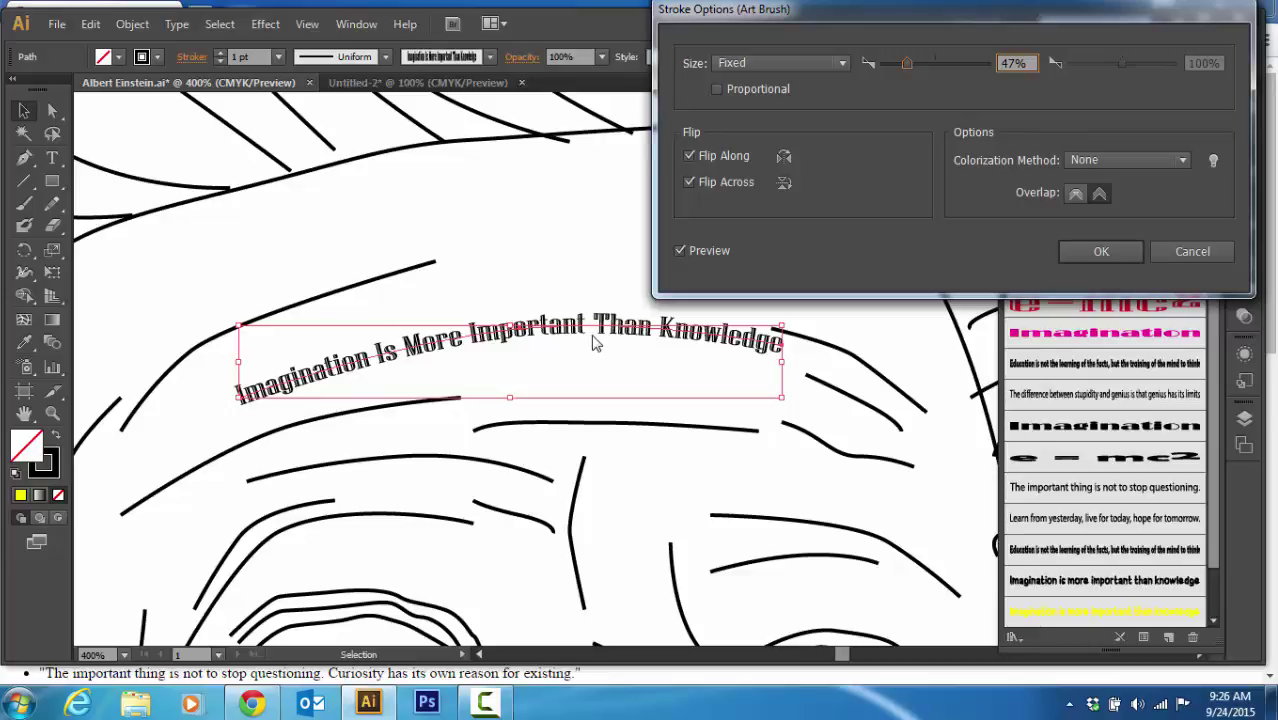
pyautogui.click(1113, 249)
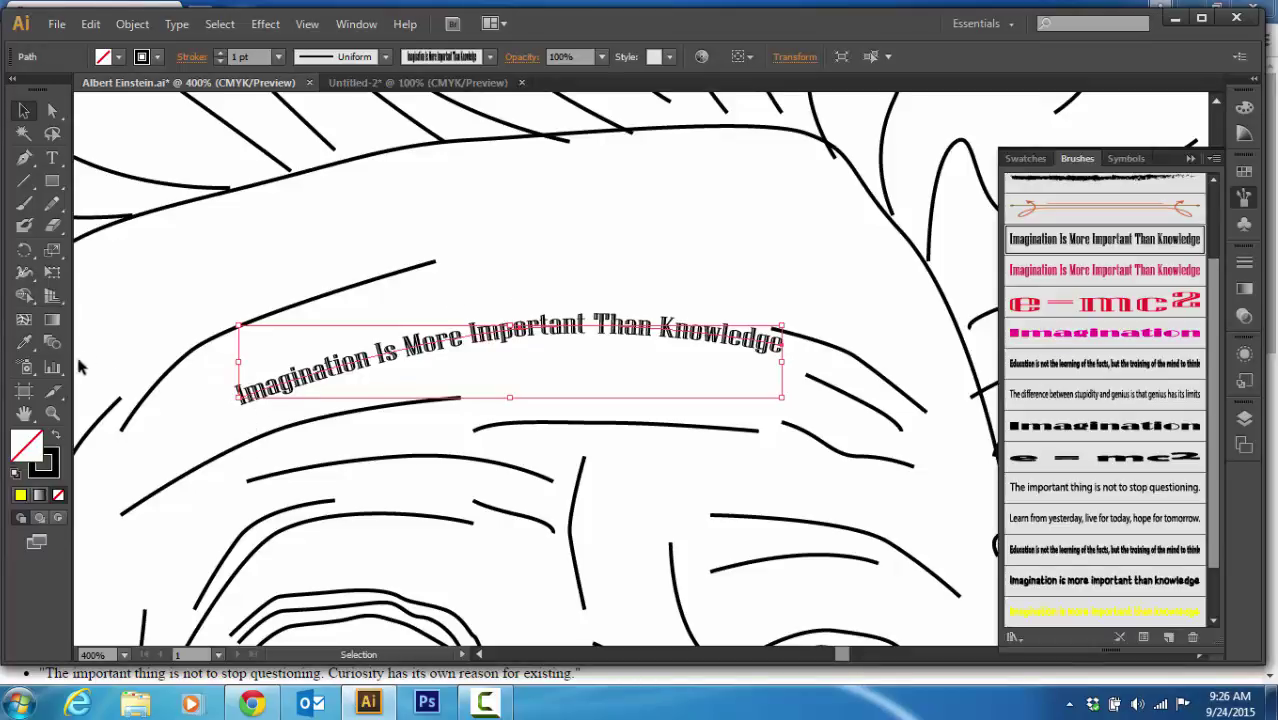
# Step: Widen the middle of the forehead quote to about 5.06 pt, then zoom out
pyautogui.click(24, 273)
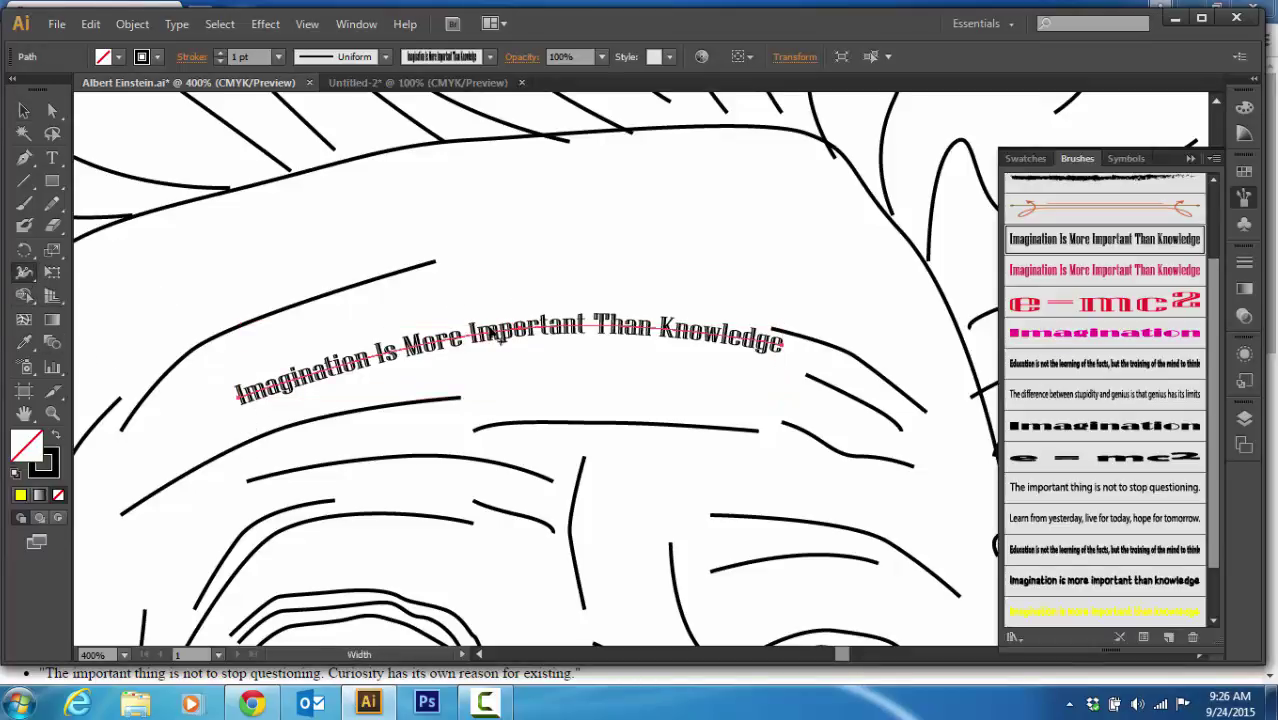
pyautogui.moveTo(520, 336)
pyautogui.mouseDown()
pyautogui.moveTo(522, 288)
pyautogui.moveTo(531, 393)
pyautogui.mouseUp()
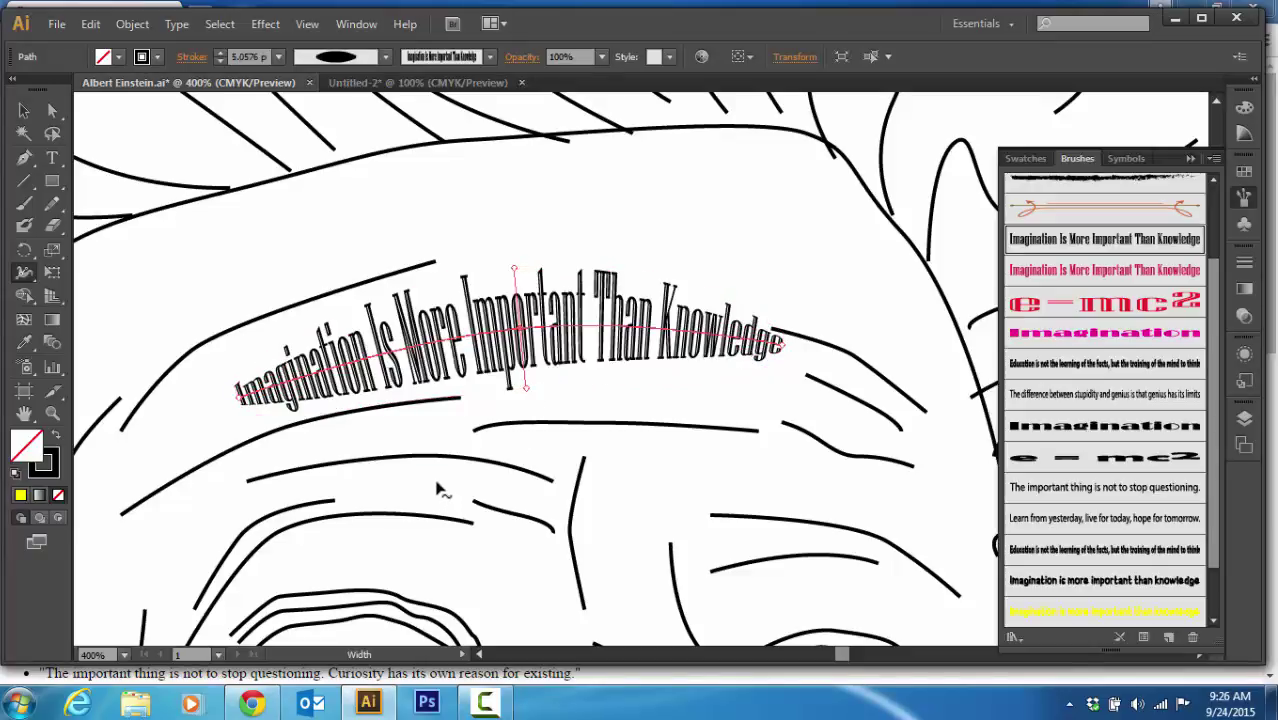
pyautogui.press('v')
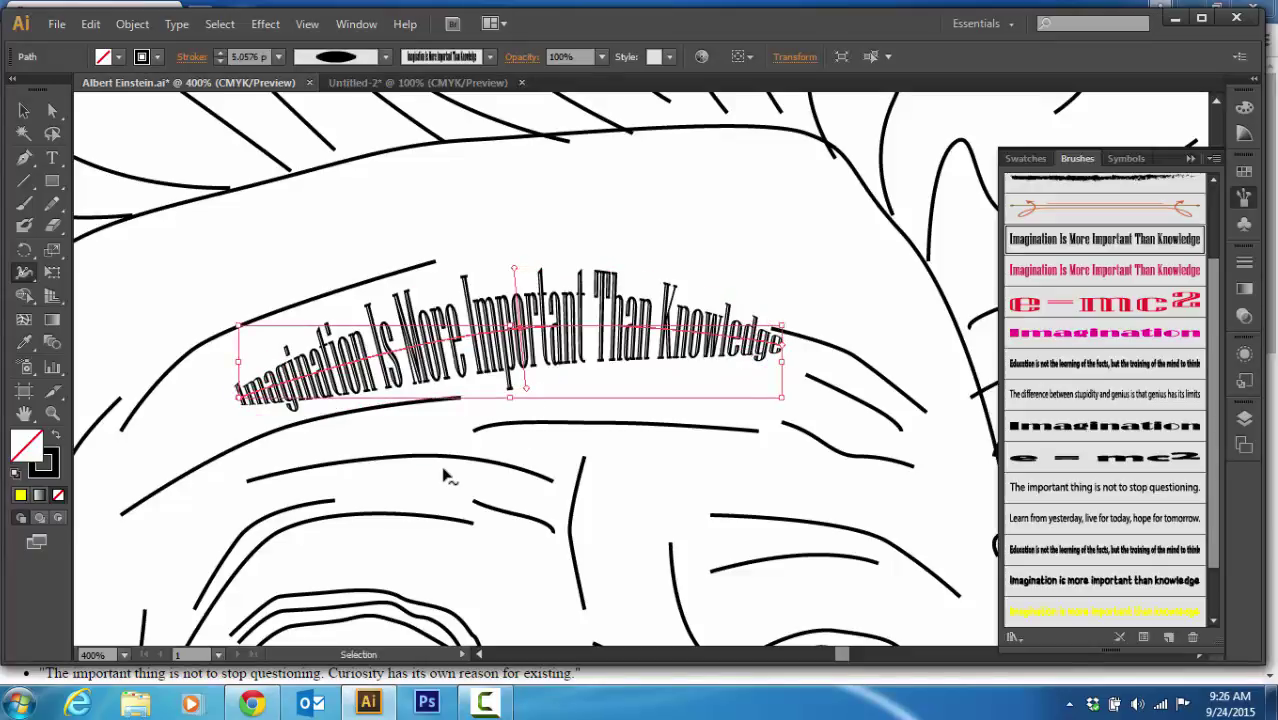
pyautogui.hotkey('ctrl', '-')
pyautogui.hotkey('ctrl', '-')
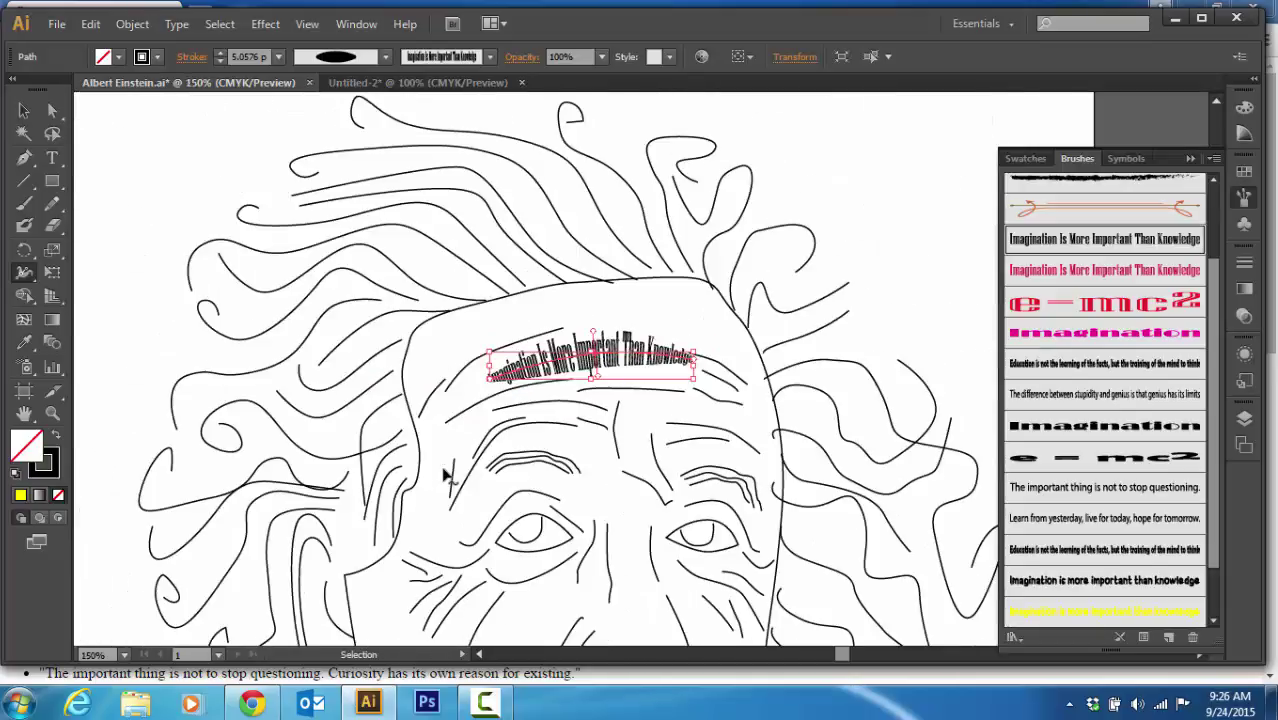
pyautogui.hotkey('shift', 'w')
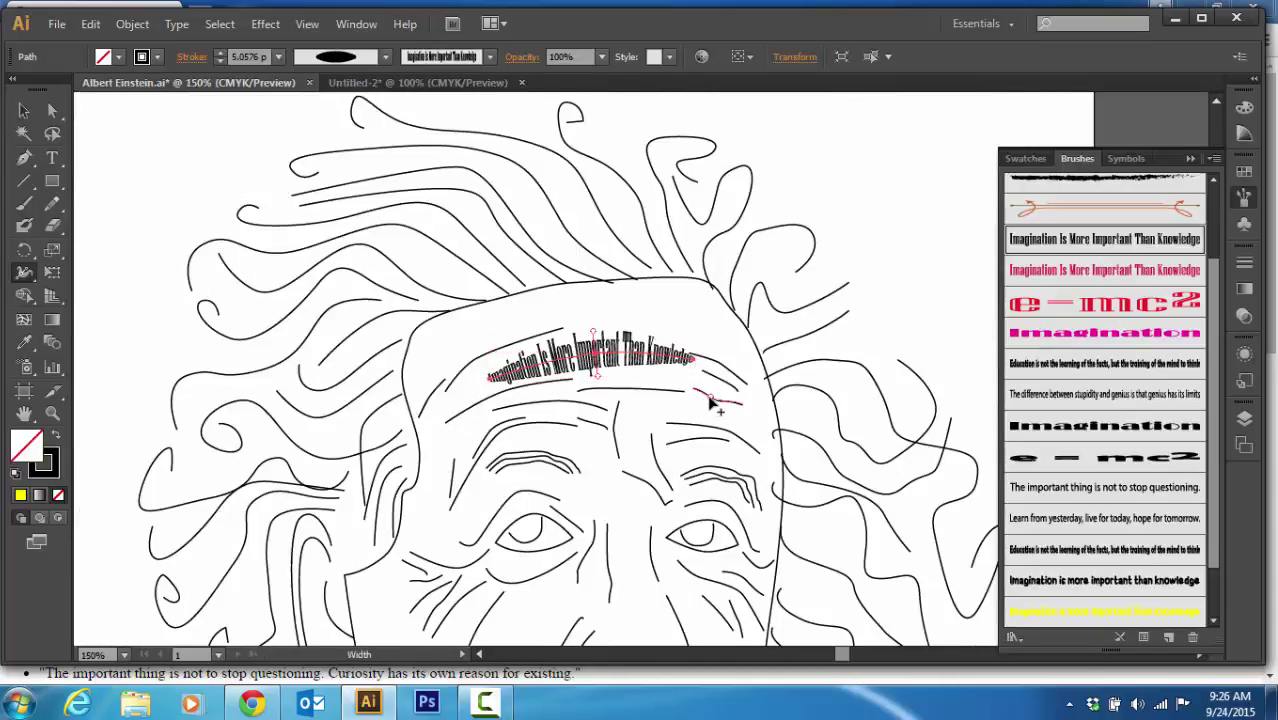
# Step: Stroke a short forehead line with the e=mc2 brush at 55%, widened to about 2.89 pt
pyautogui.click(24, 110)
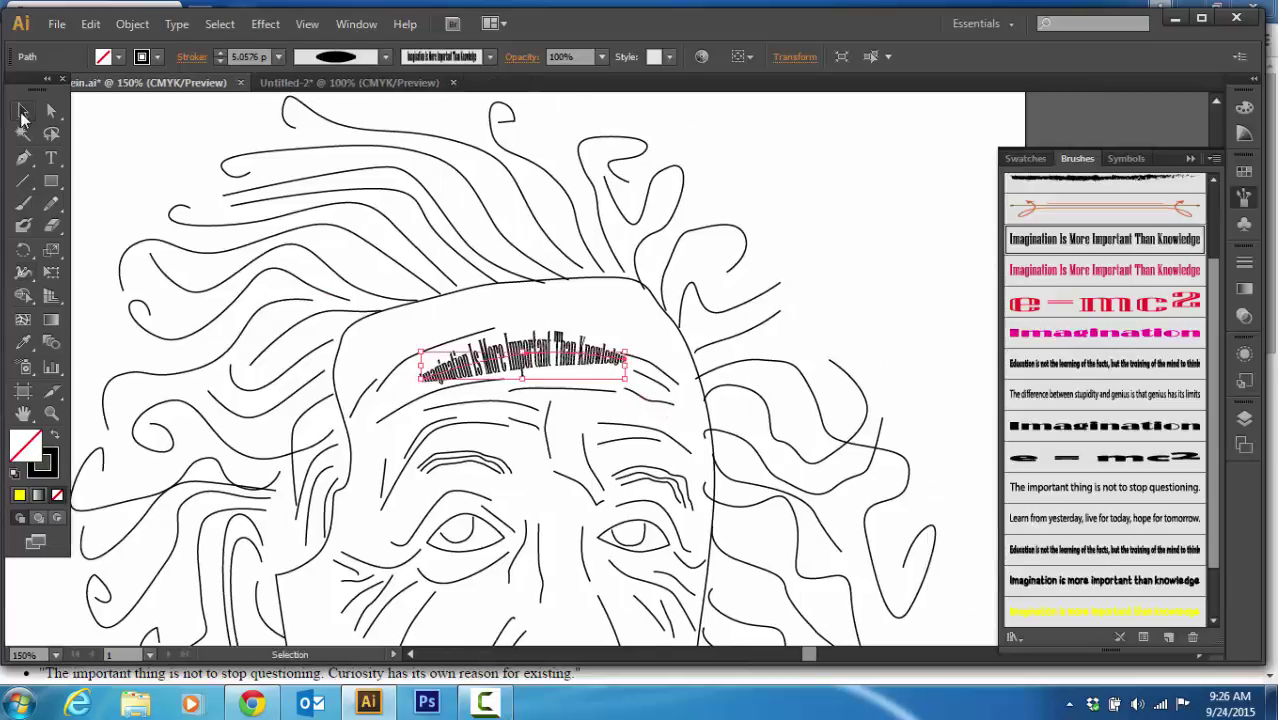
pyautogui.click(646, 402)
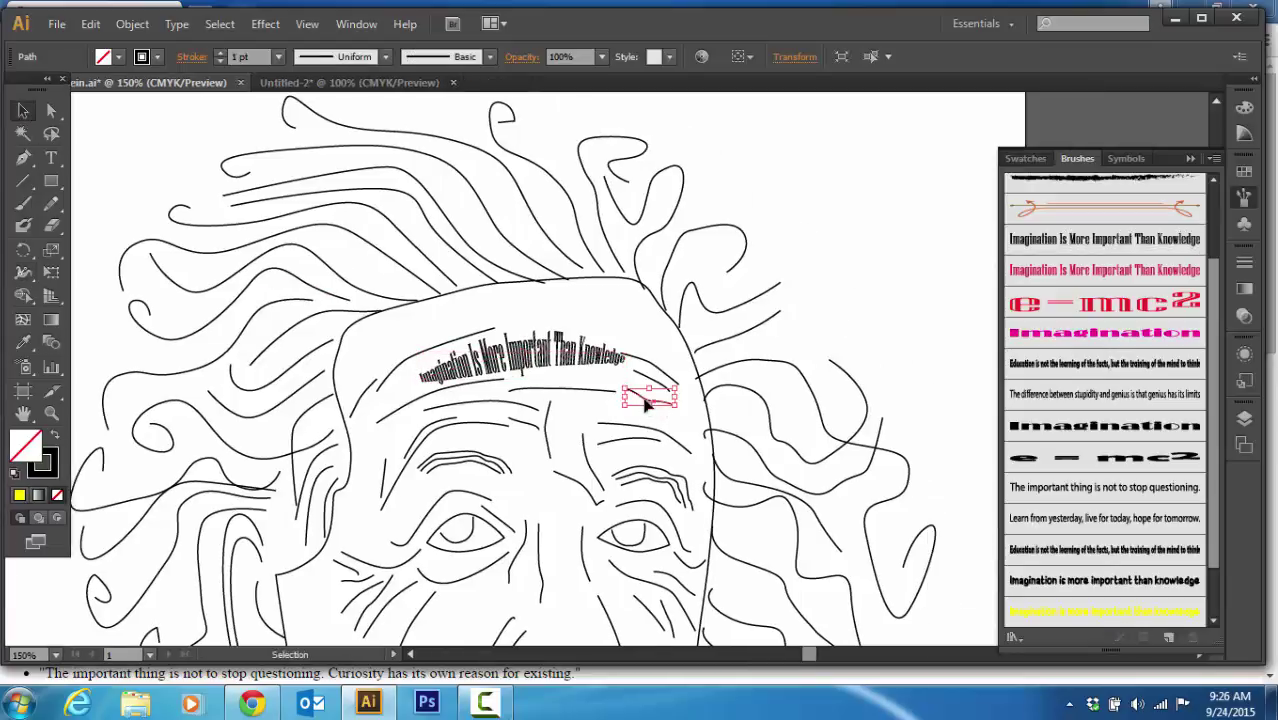
pyautogui.click(1136, 310)
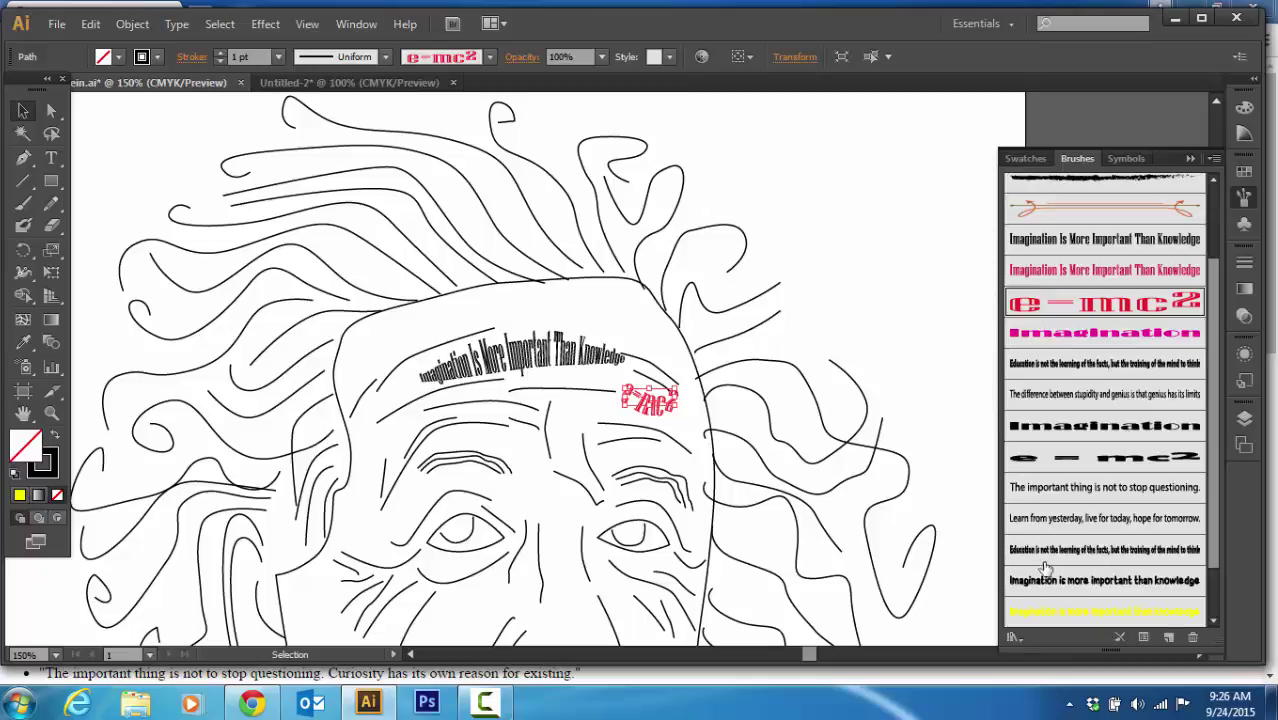
pyautogui.click(1141, 637)
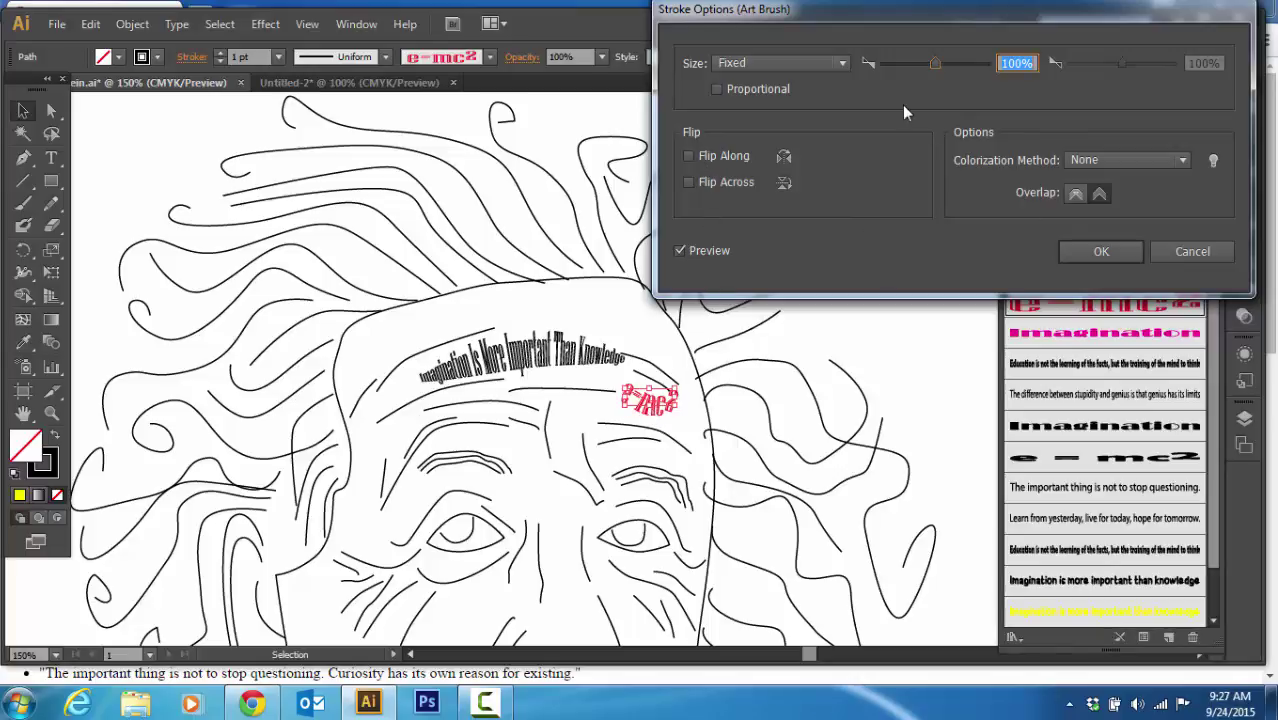
pyautogui.moveTo(935, 65)
pyautogui.mouseDown()
pyautogui.moveTo(913, 69)
pyautogui.moveTo(963, 67)
pyautogui.moveTo(907, 75)
pyautogui.mouseUp()
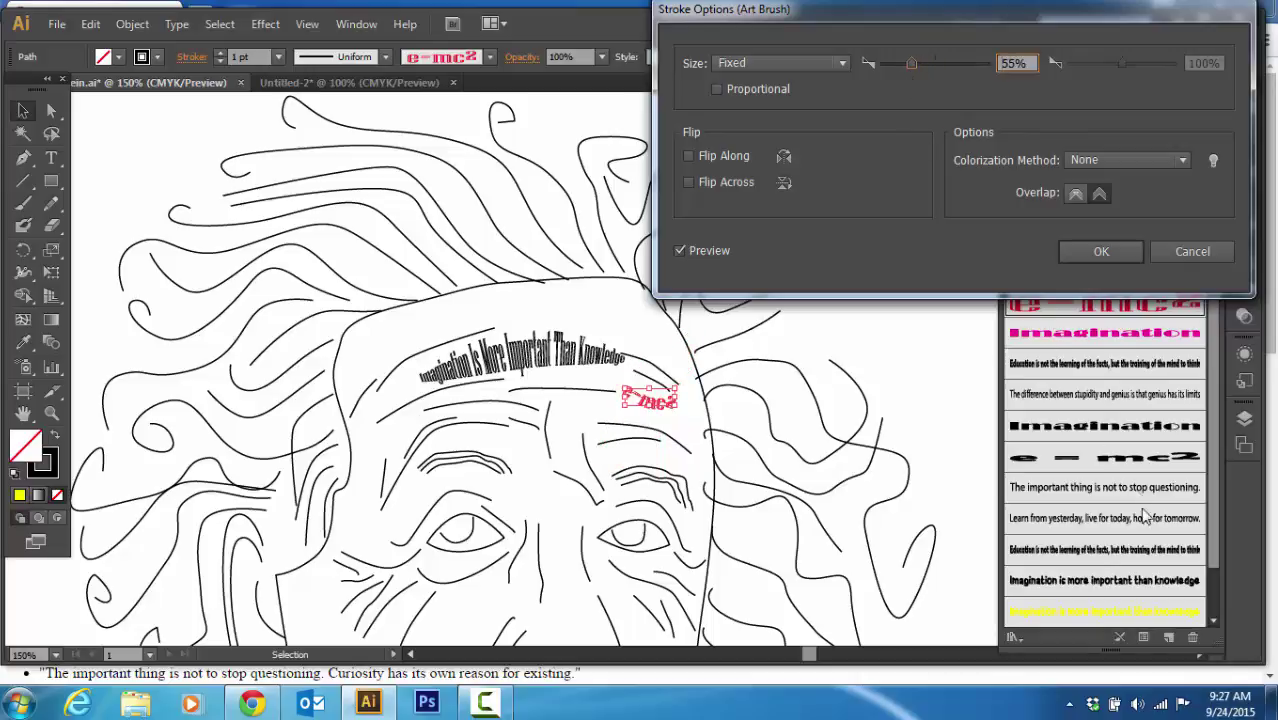
pyautogui.click(1101, 251)
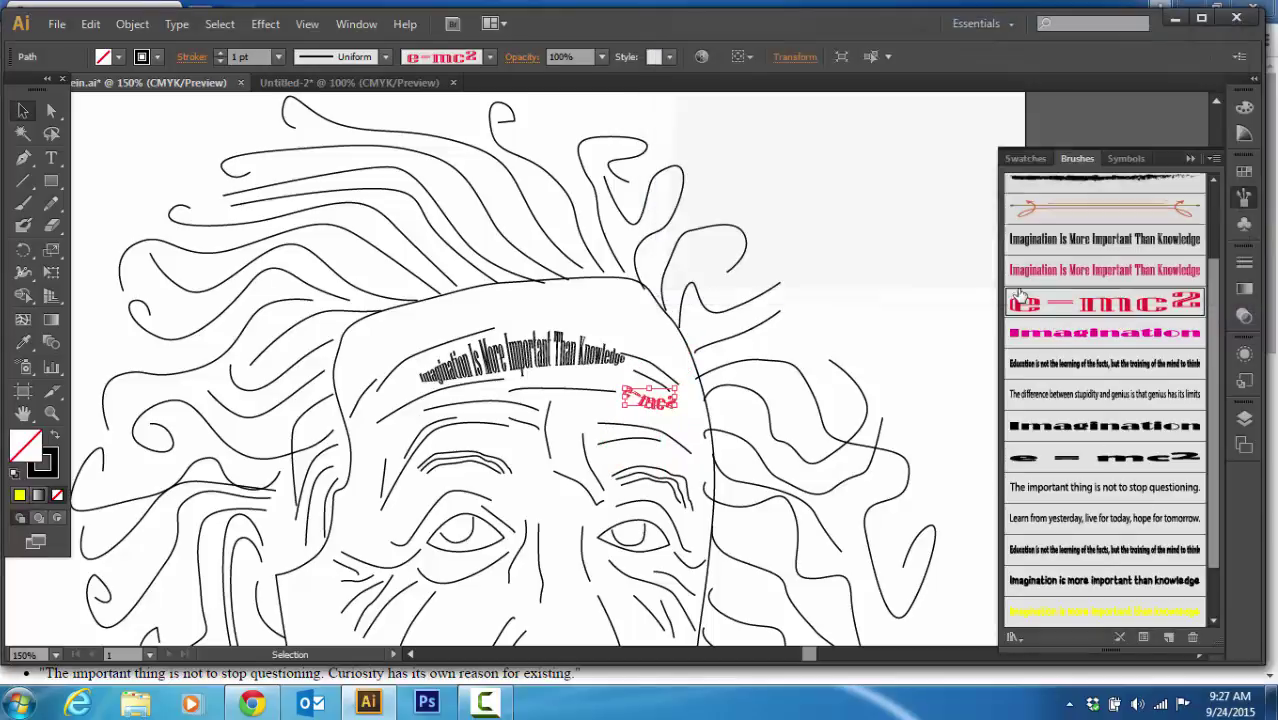
pyautogui.click(22, 274)
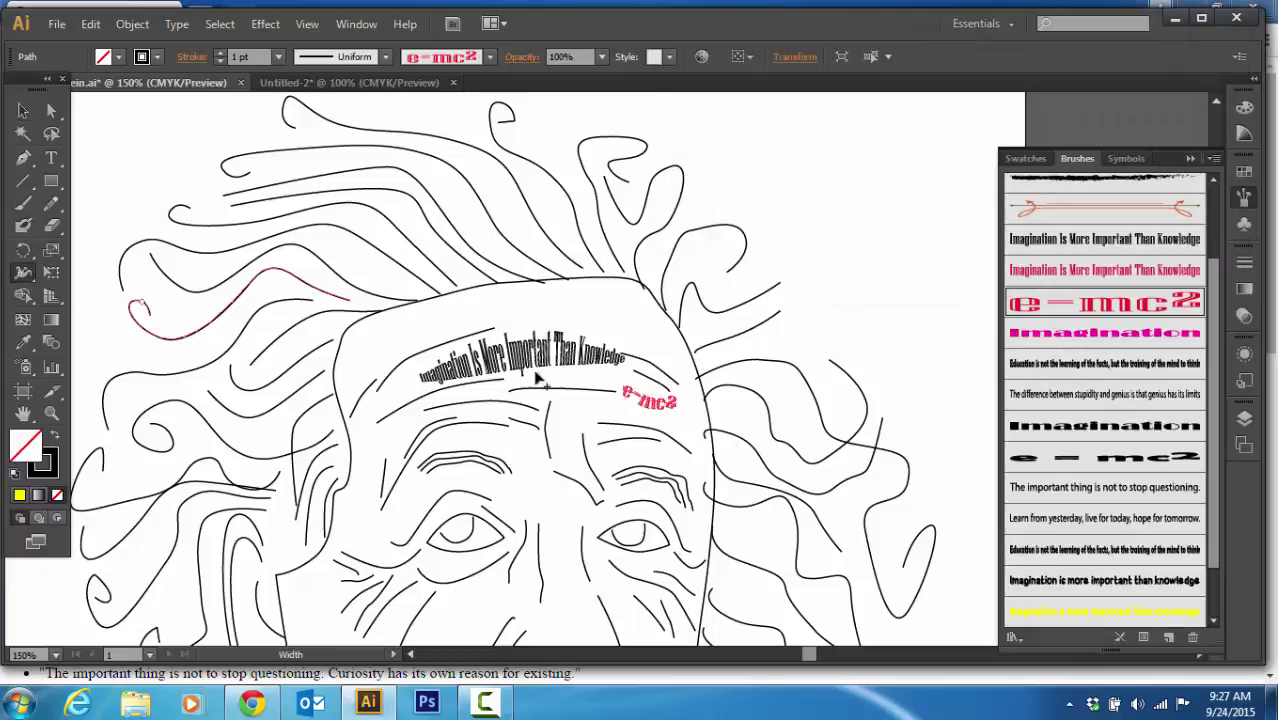
pyautogui.moveTo(657, 398); pyautogui.dragTo(658, 372)
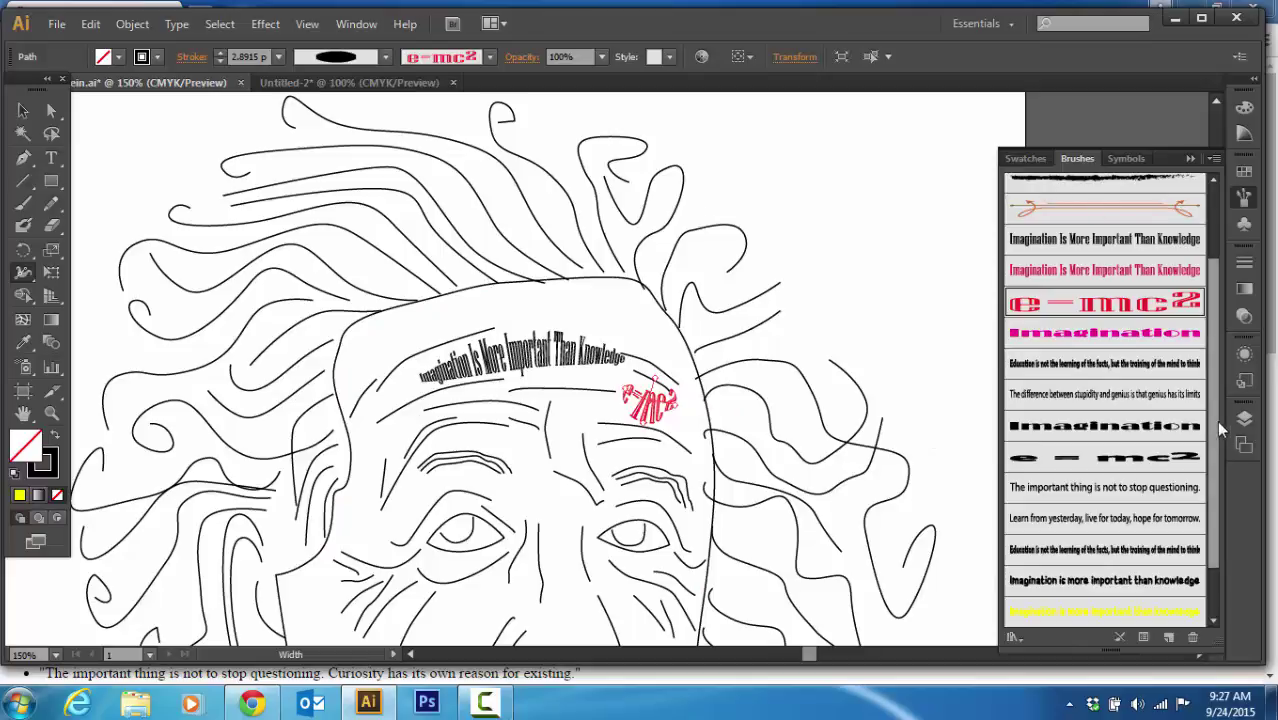
# Step: Hide Layer 2 copy 2 and make Layer 2 copy visible in the Layers panel
pyautogui.click(1244, 418)
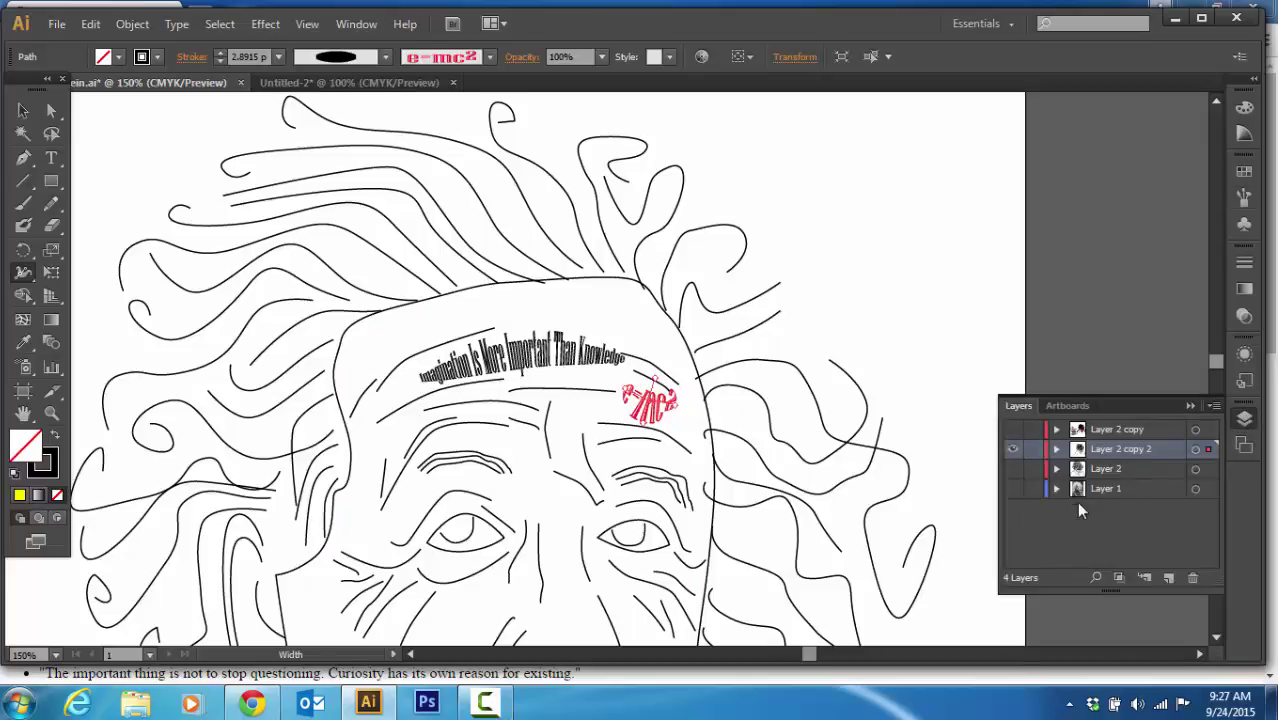
pyautogui.click(1012, 449)
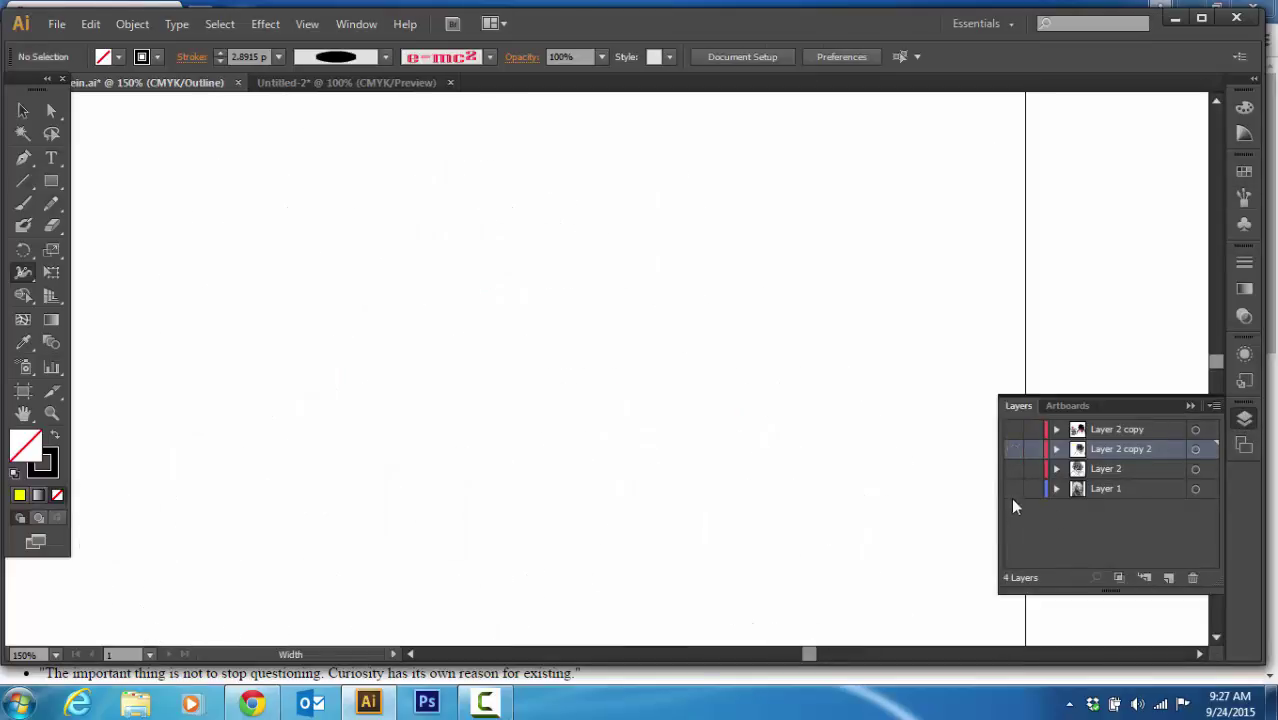
pyautogui.click(1012, 431)
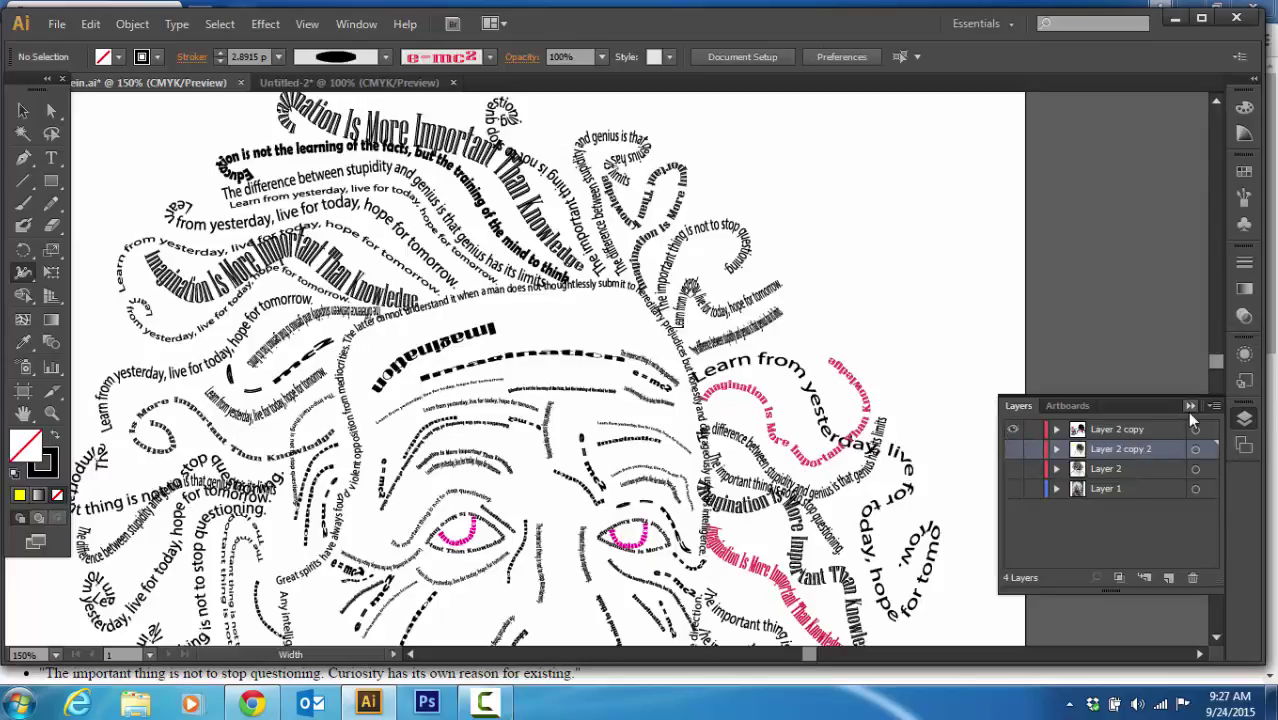
# Step: Zoom out and scroll over the portrait to inspect the pink quote strokes around eyes, hair and collar
pyautogui.hotkey('ctrl', '-')
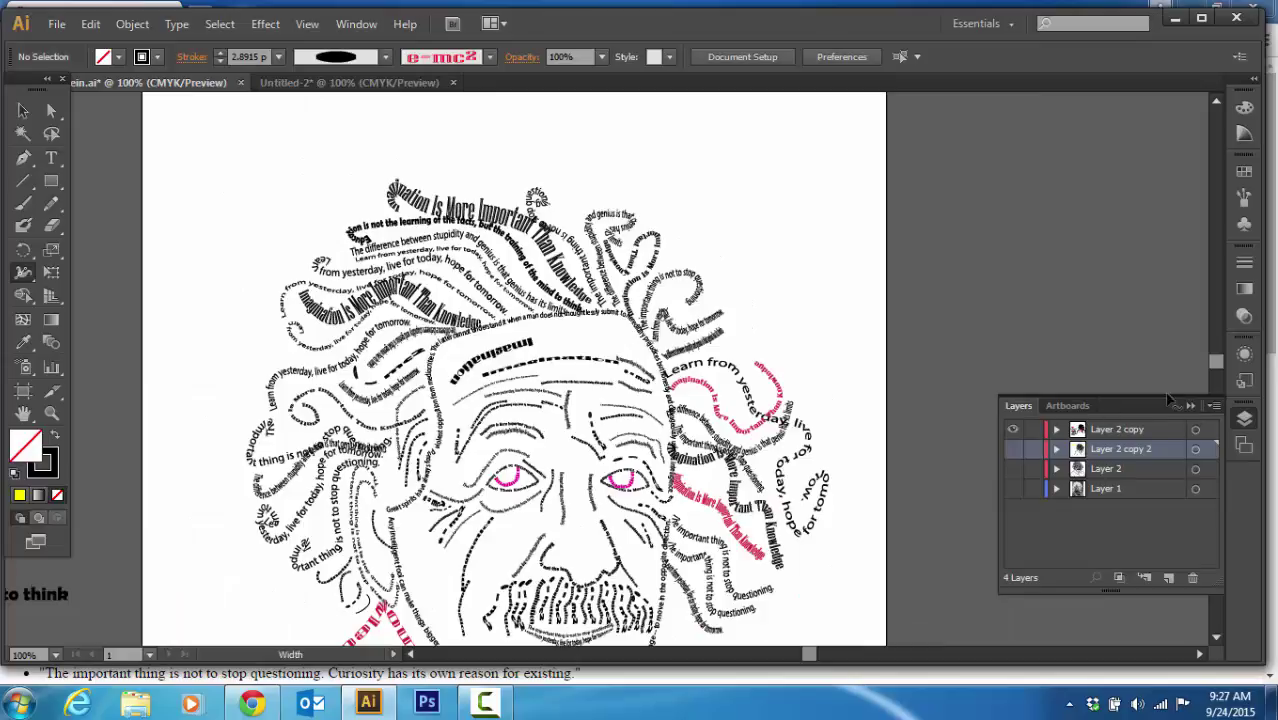
pyautogui.scroll(-1, 853, 430)
pyautogui.scroll(-1, 375, 370)
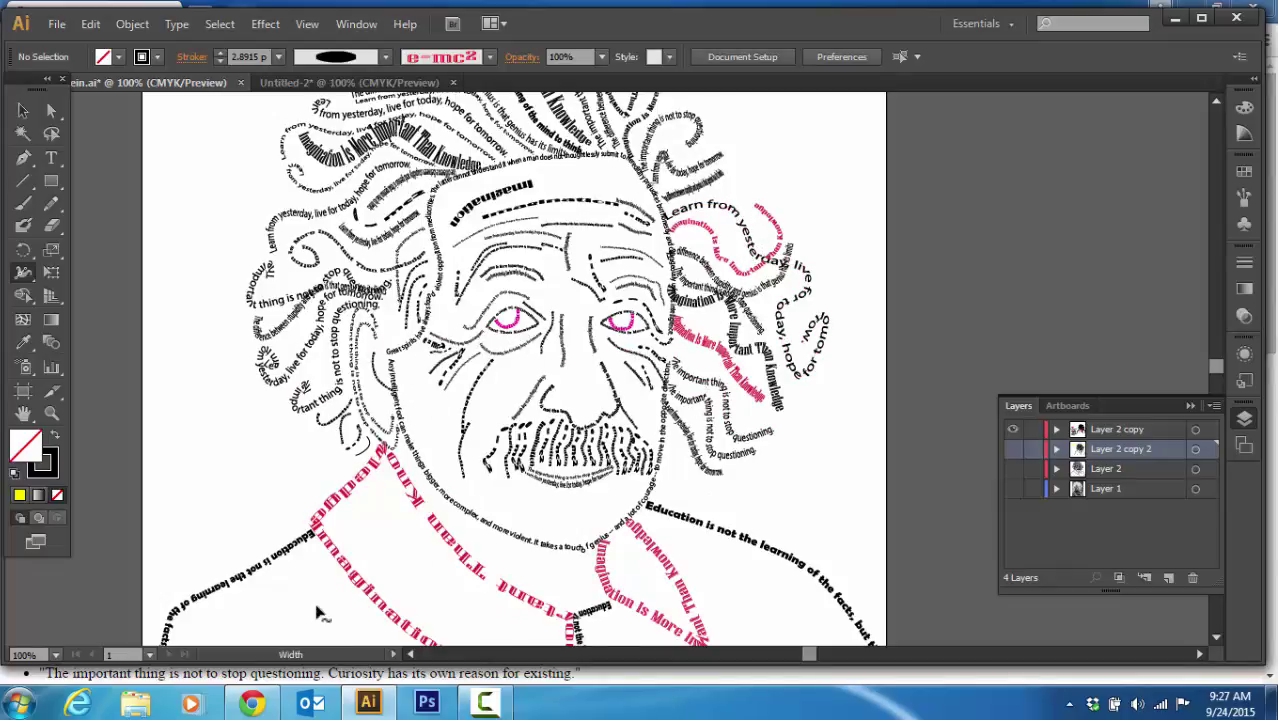
pyautogui.scroll(-3, 685, 514)
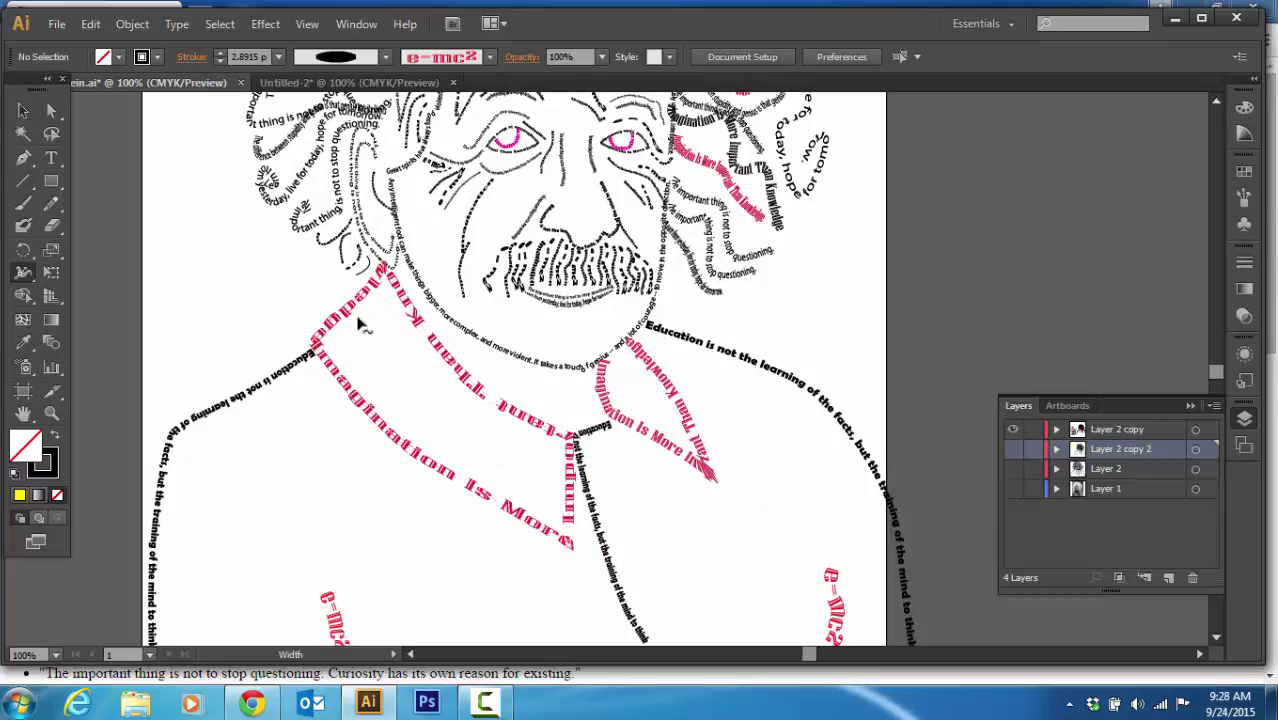
pyautogui.scroll(1, 550, 462)
pyautogui.scroll(1, 557, 473)
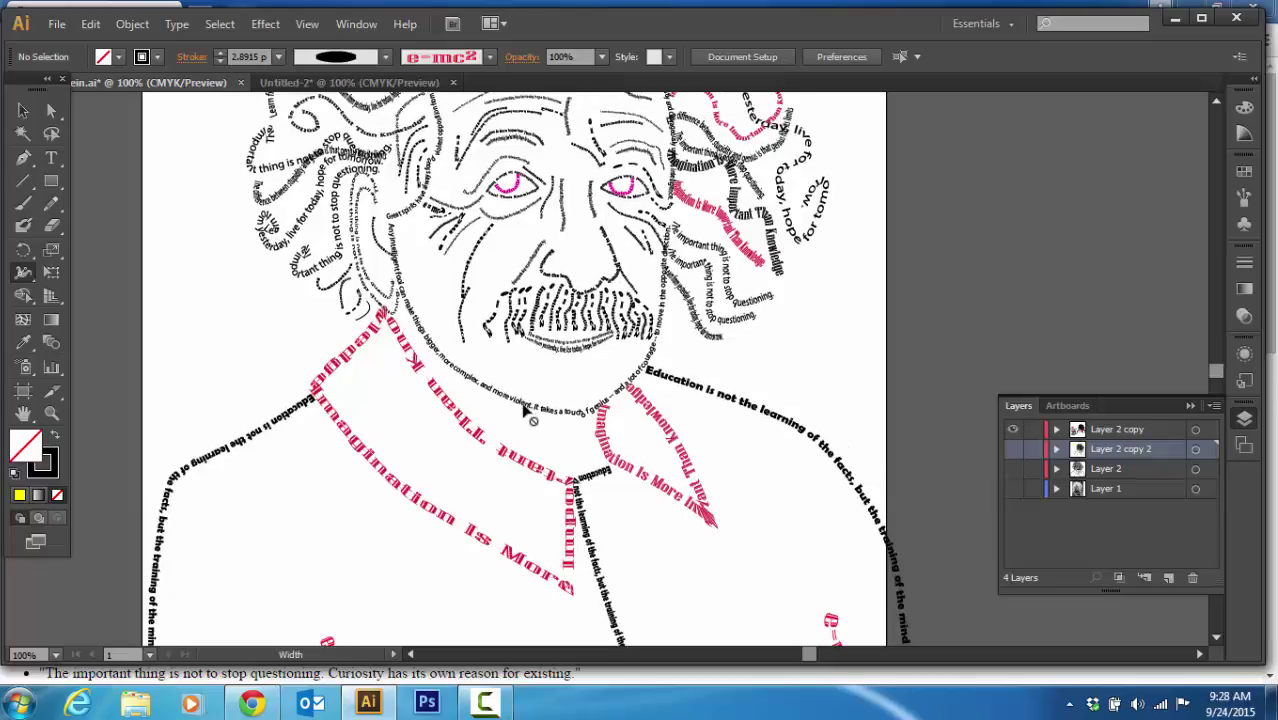